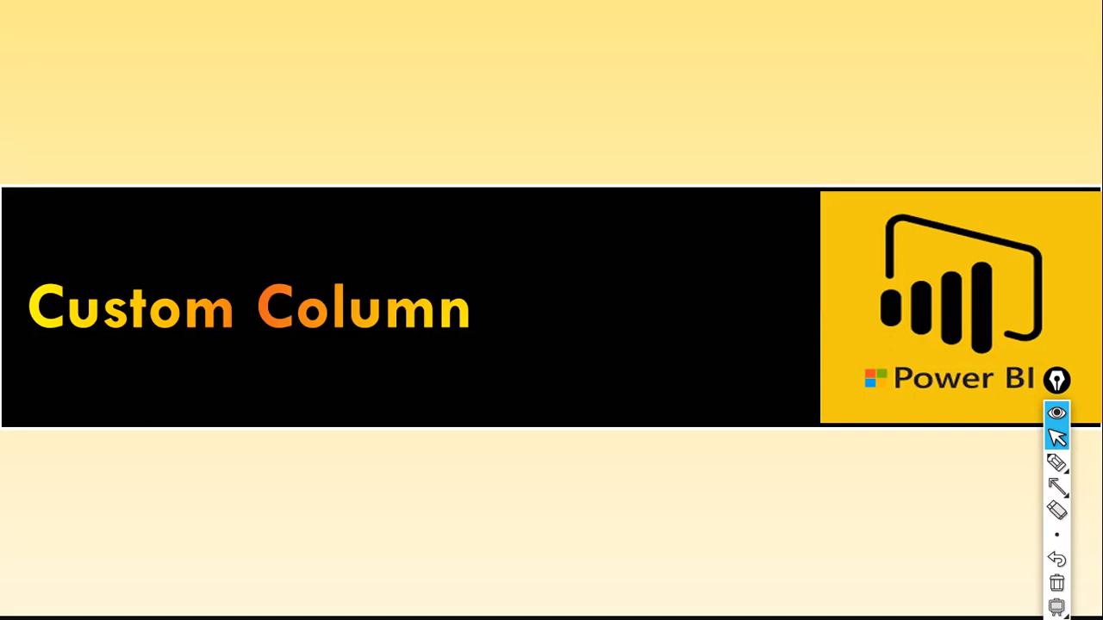
- Switch to Power BI Desktop and start a new calculated column in the Sales_Agg_Fact table
key("alt+Tab")
key("alt+Tab")
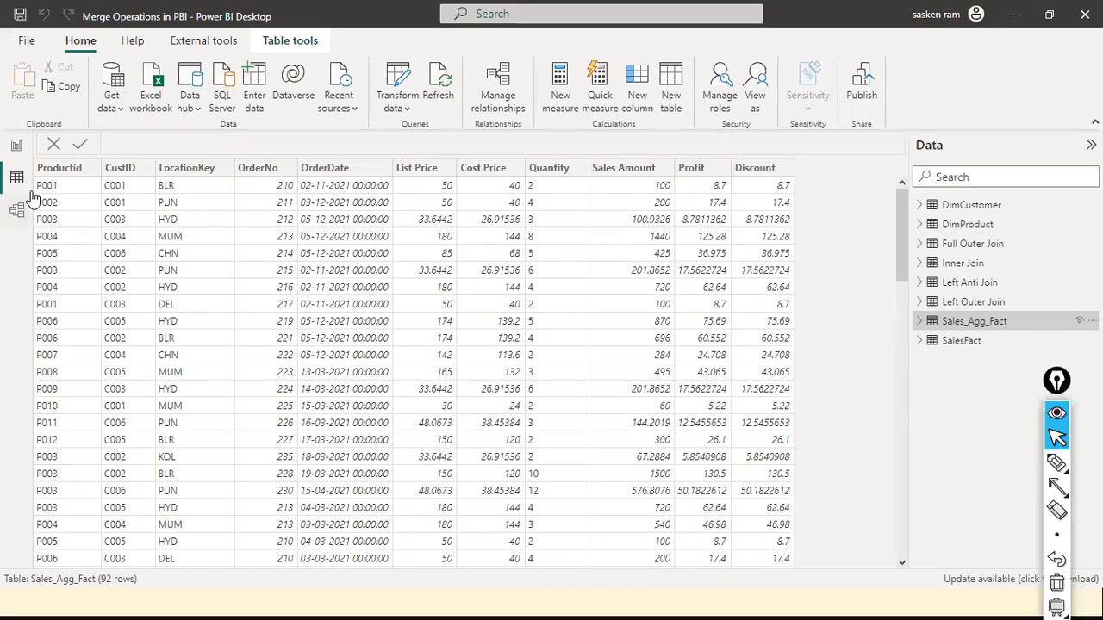
left_click(640, 89)
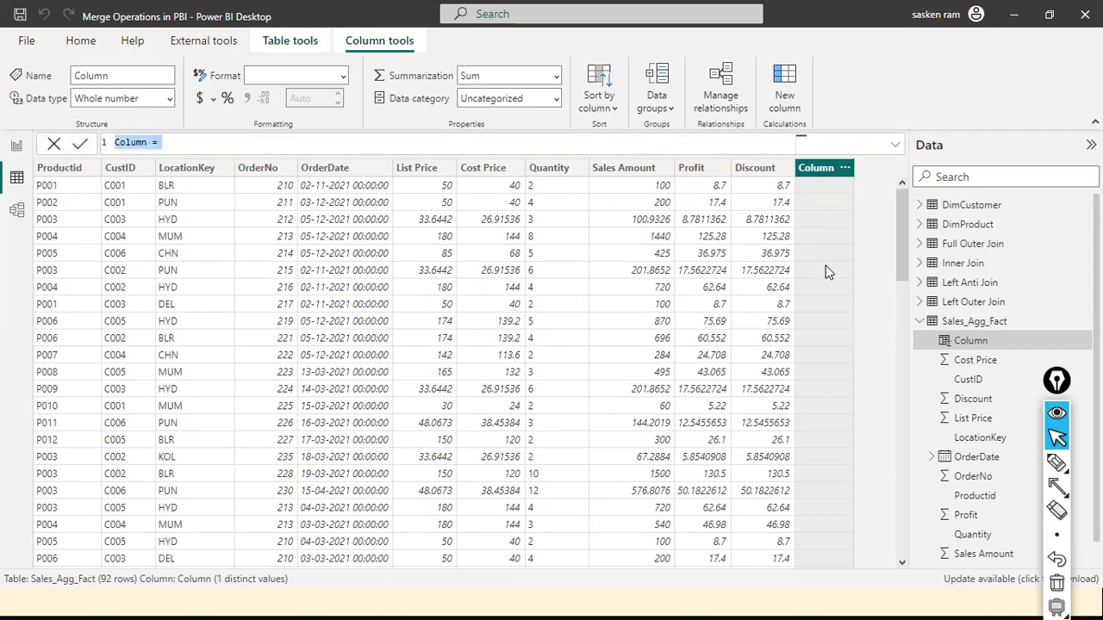
- Replace the new column's default formula with Cogs = quantity * [Cost Price]
left_click(205, 146)
left_click_drag(205, 147, 74, 143)
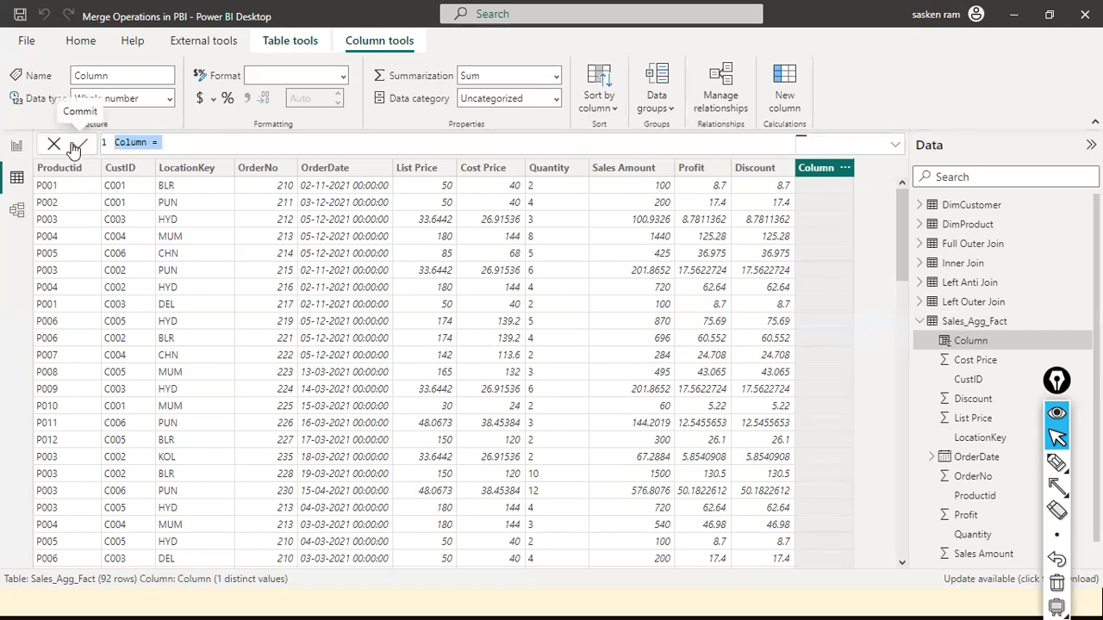
type("Cogs")
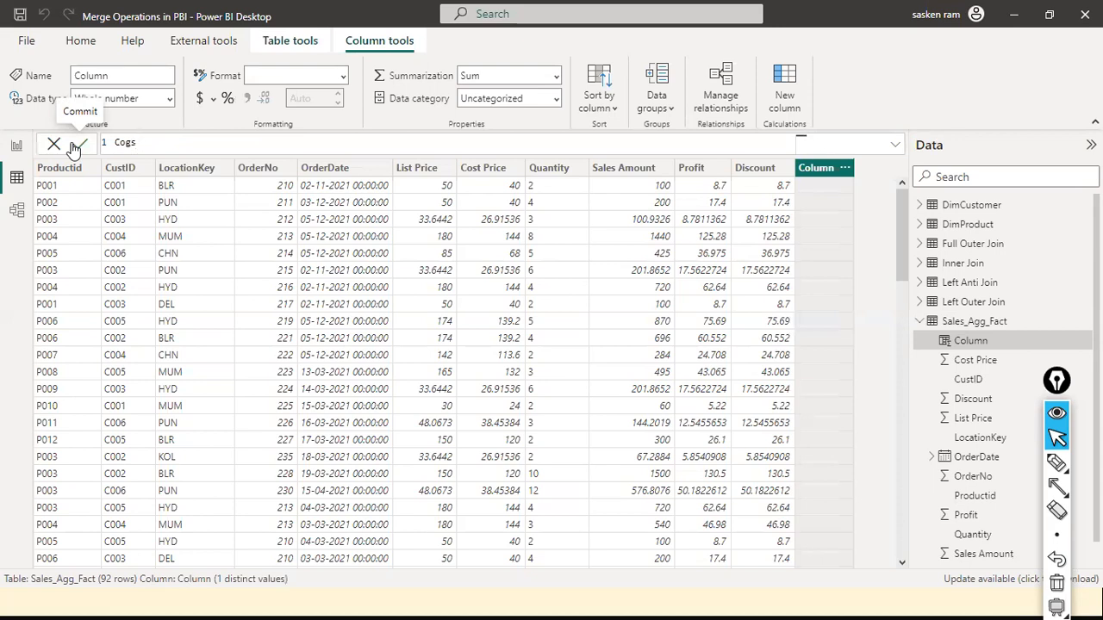
type("= quantity * ")
type("Cost Price]")
- Insert the suggested Sales_Agg_Fact[Quantity] reference after the equals sign of the Cogs formula
key("ctrl+Left")
key("ctrl+Left")
key("ctrl+Left")
key("Right")
key("Right")
type("[")
key("ctrl+Left")
key("Delete")
type("Q")
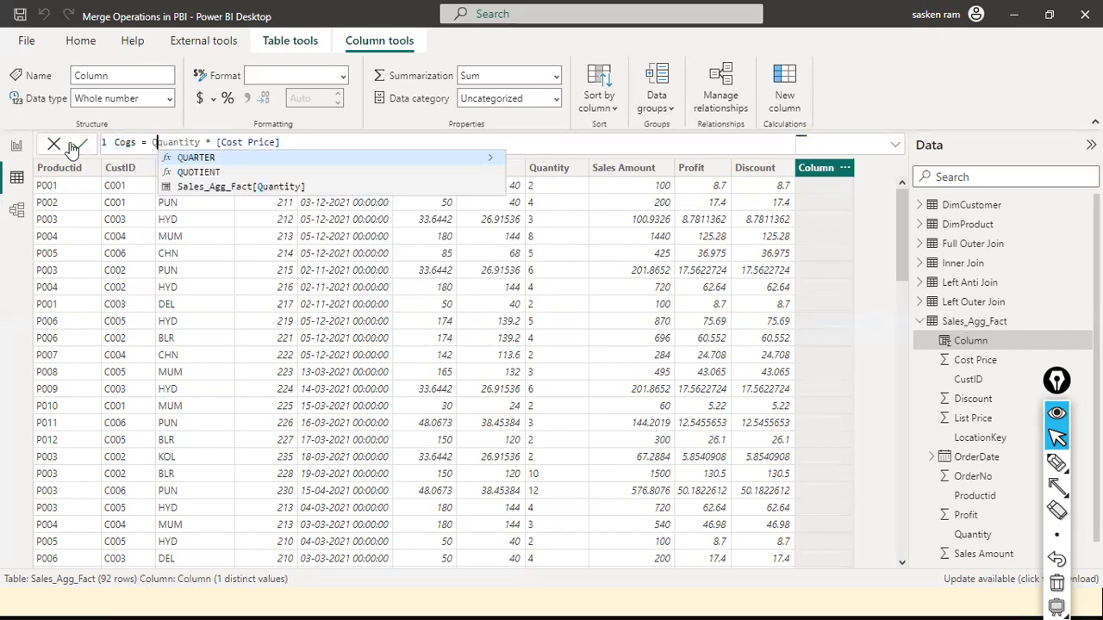
key("Down")
key("Down")
key("Tab")
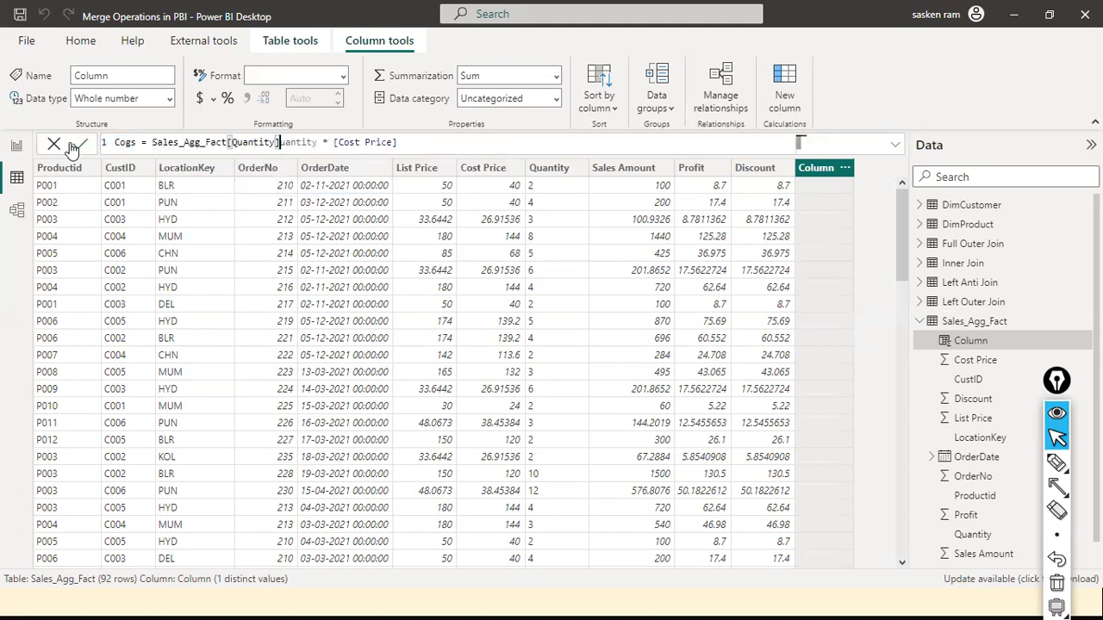
- Remove the leftover plain quantity text after the Sales_Agg_Fact[Quantity] reference and commit the Cogs formula
key("ctrl+Right")
key("ctrl+Right")
key("ctrl+shift+Left")
key("BackSpace")
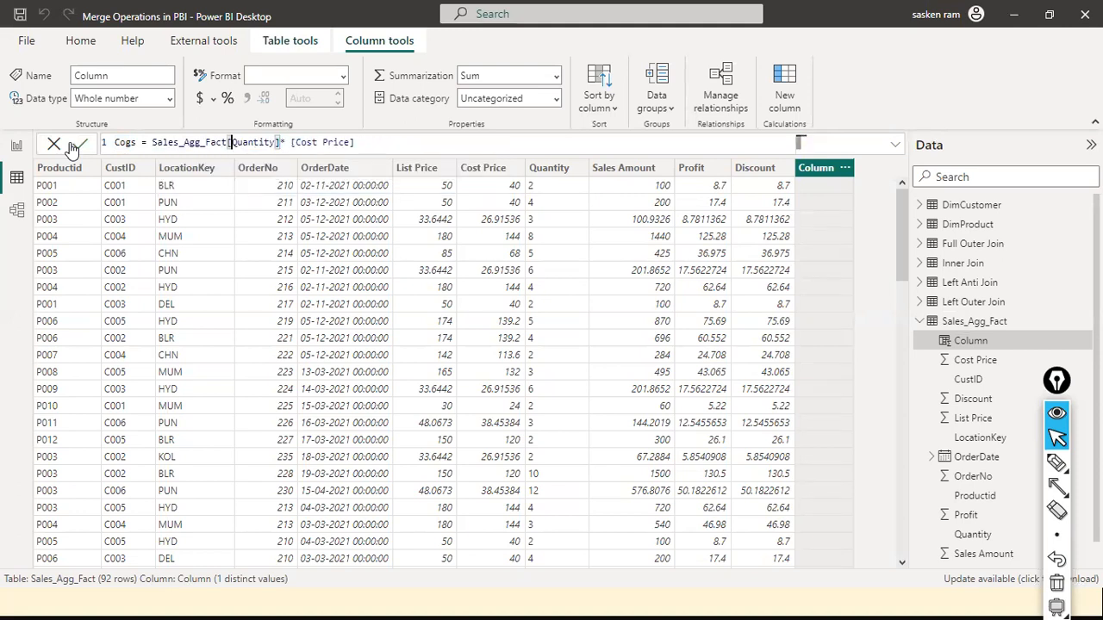
key("ctrl+shift+Left")
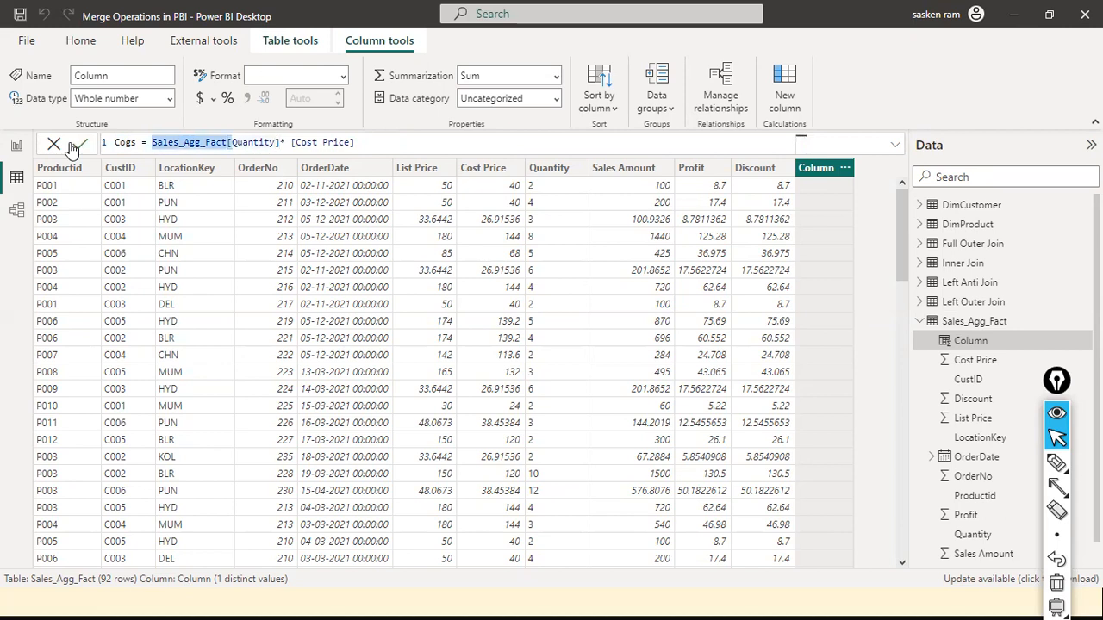
key("ctrl+Right")
key("ctrl+Right")
key("ctrl+Right")
key("Right")
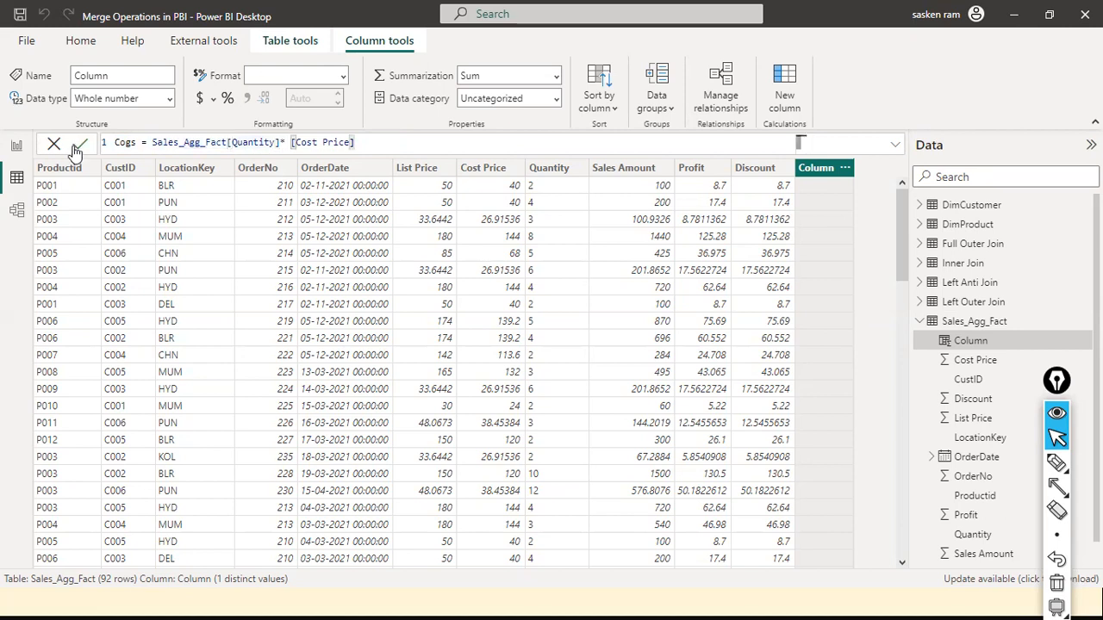
left_click(77, 145)
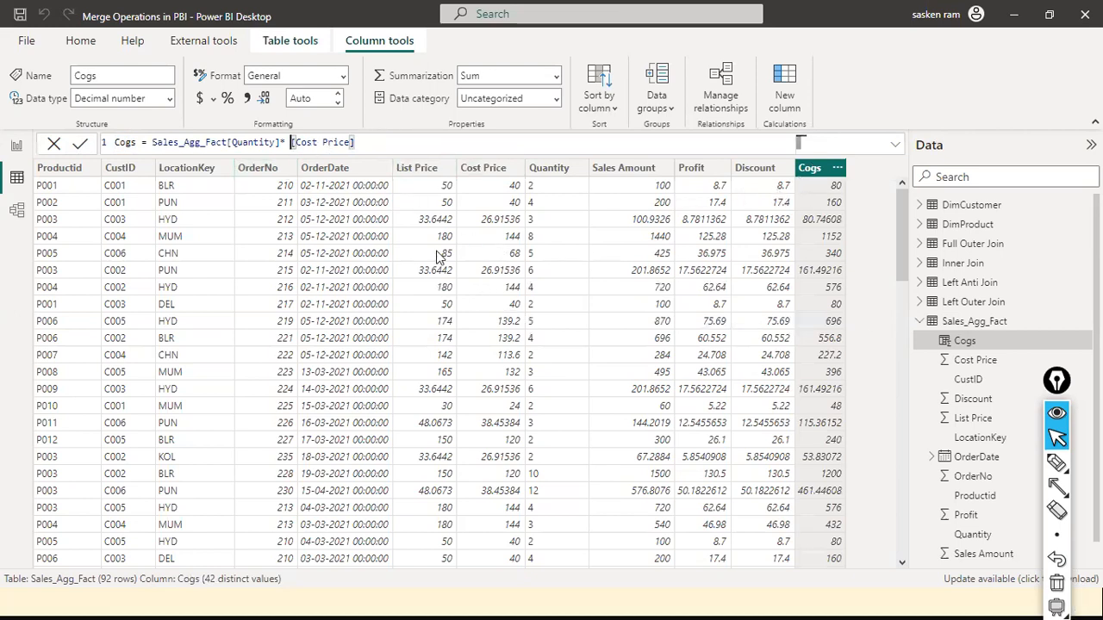
left_click_drag(152, 142, 233, 144)
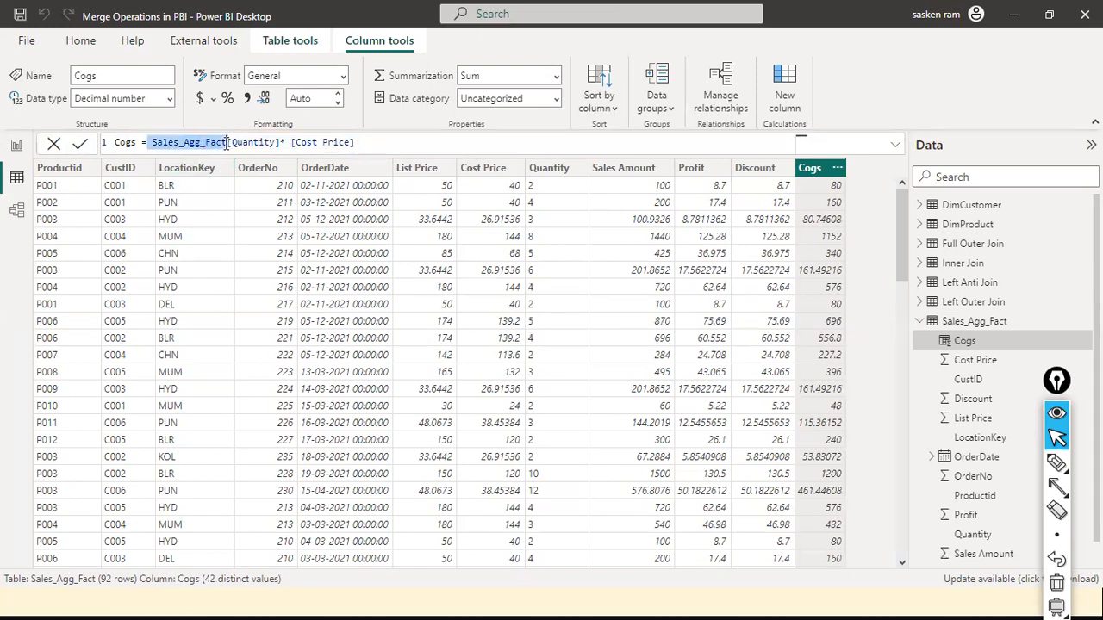
key("Delete")
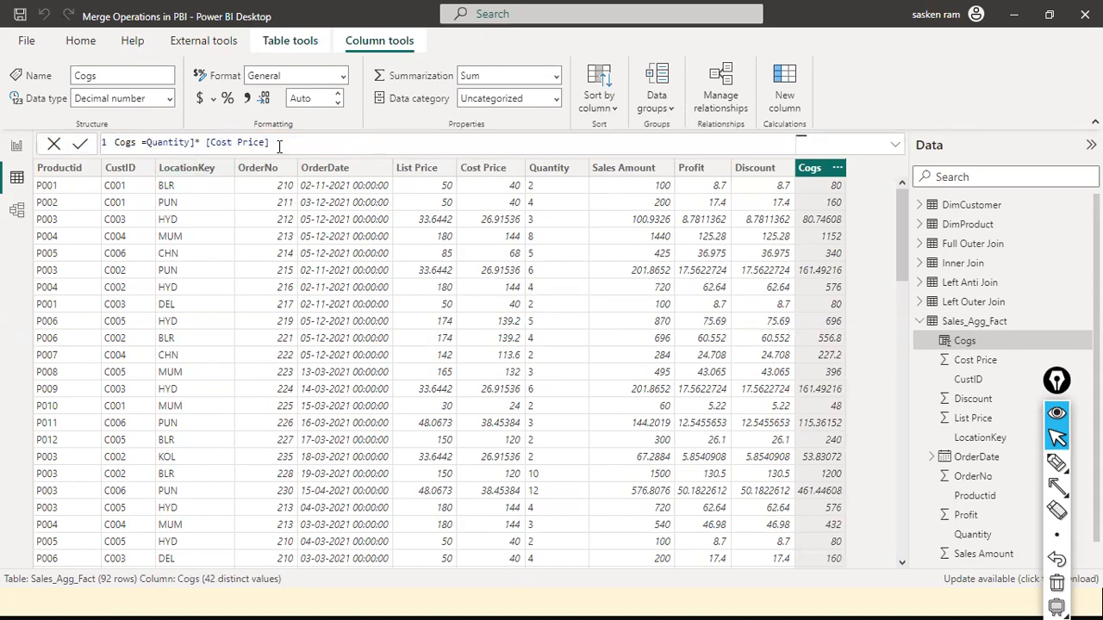
left_click(200, 142)
key("BackSpace")
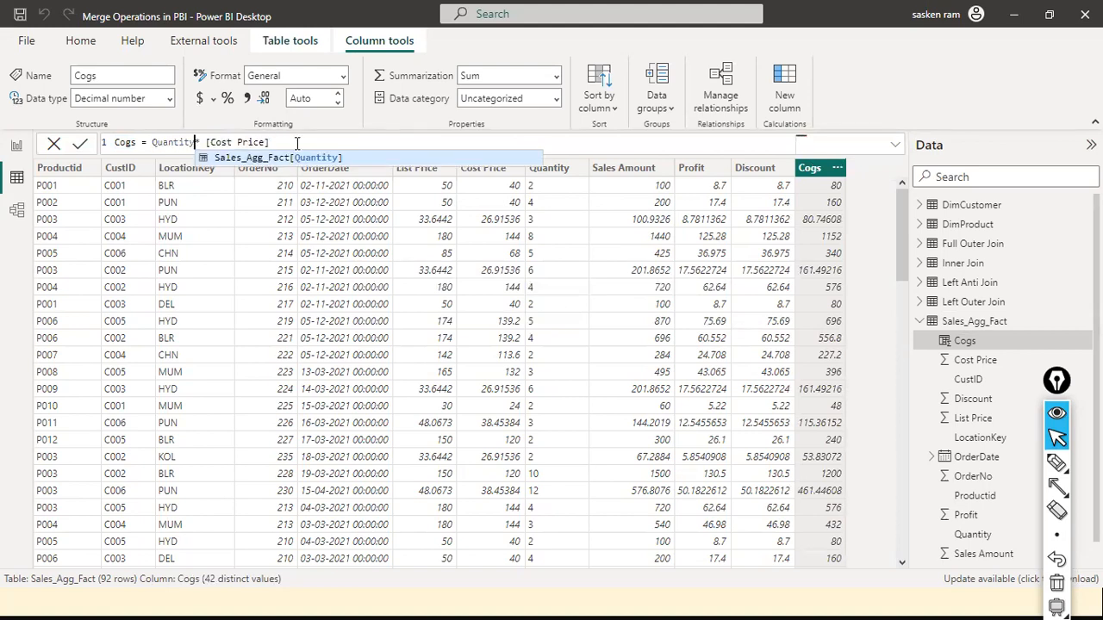
left_click(296, 143)
left_click(198, 142)
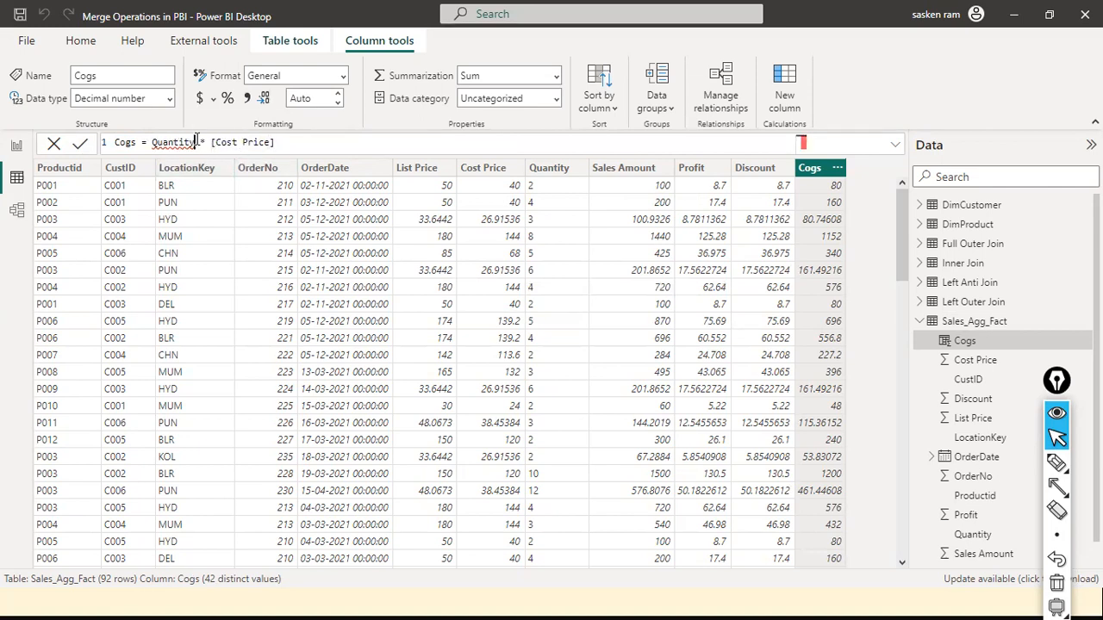
type("]")
key("Left")
key("Left")
key("Left")
key("Left")
key("Left")
key("Left")
key("Left")
key("Left")
key("Left")
key("Left")
key("Left")
key("Right")
key("Right")
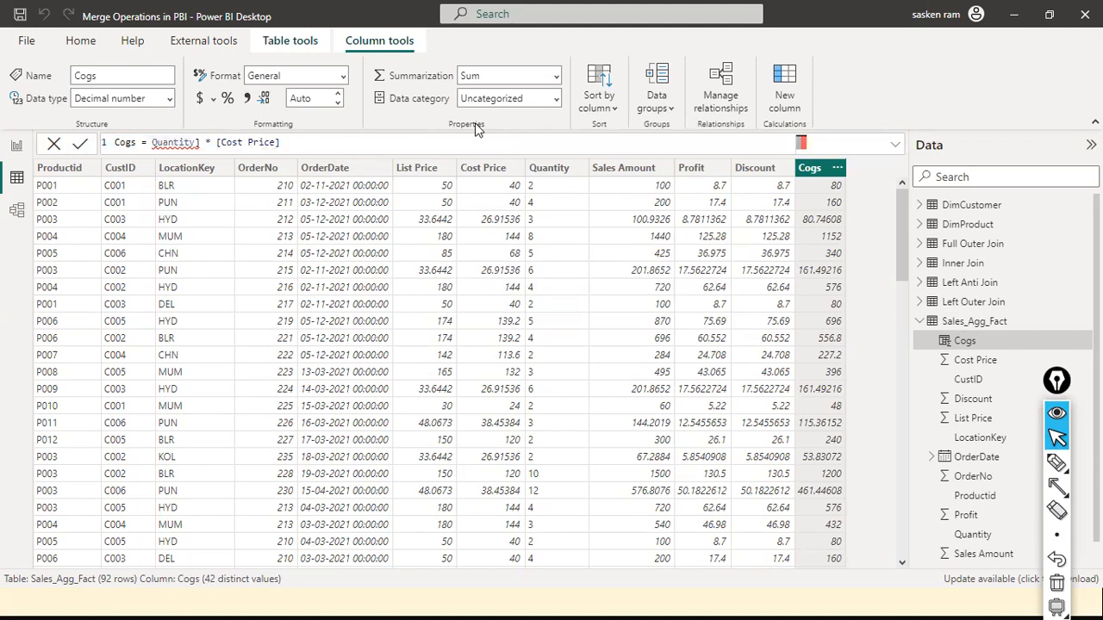
type("[")
key("Escape")
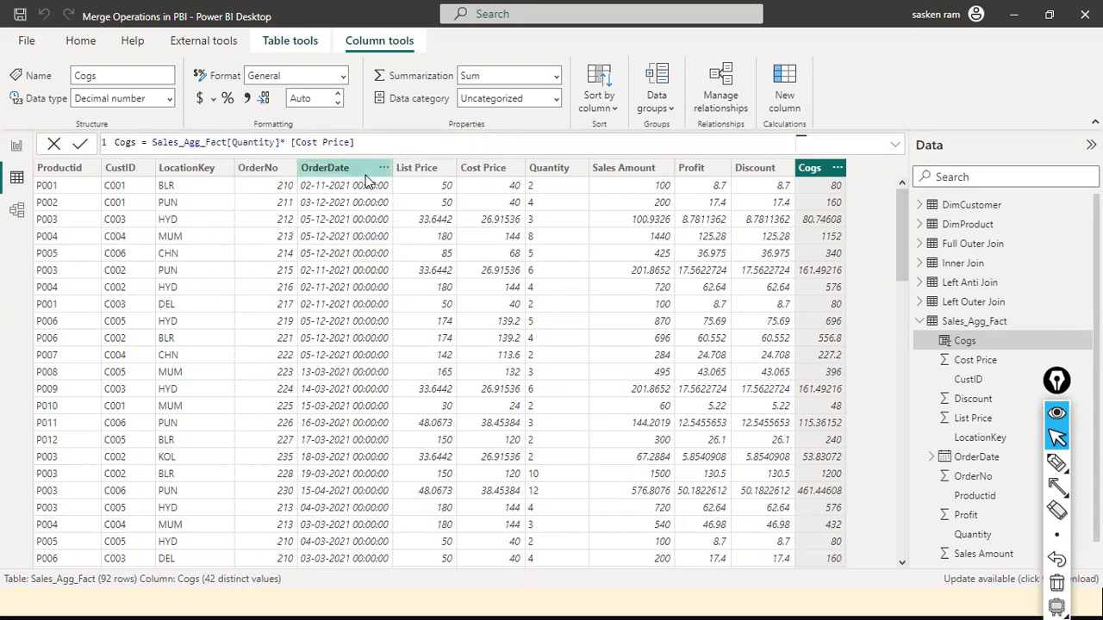
- Remove the Sales_Agg_Fact table prefix so the formula reads Cogs = [Quantity]* [Cost Price]
double_click(160, 142)
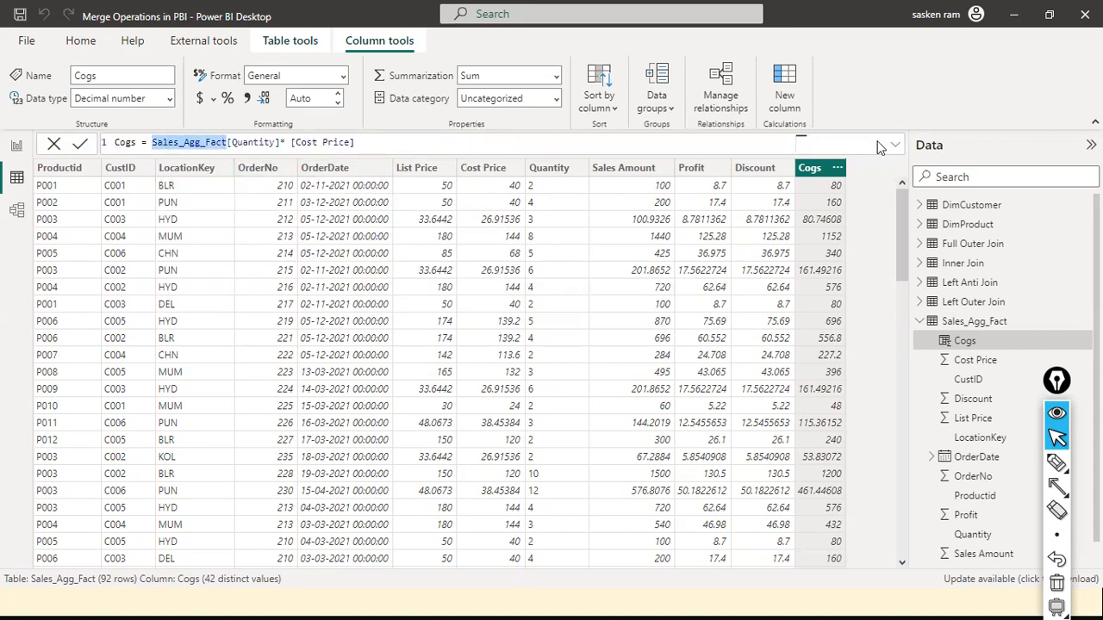
key("Delete")
key("End")
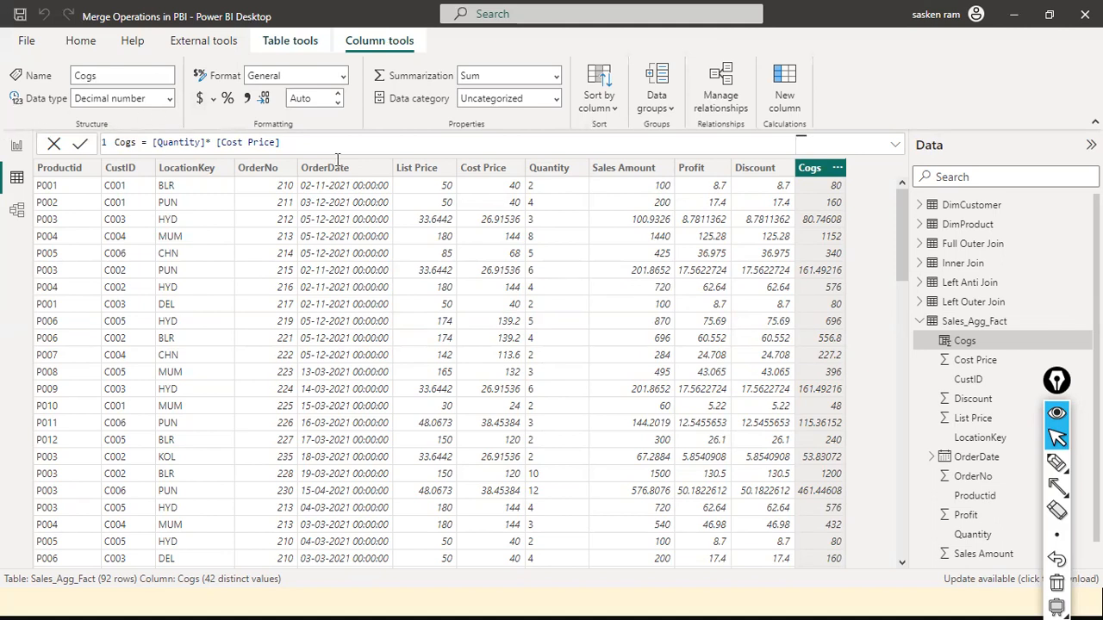
- Delete the calculated Cogs column from the Sales_Agg_Fact table
key("alt+Tab")
left_click(81, 42)
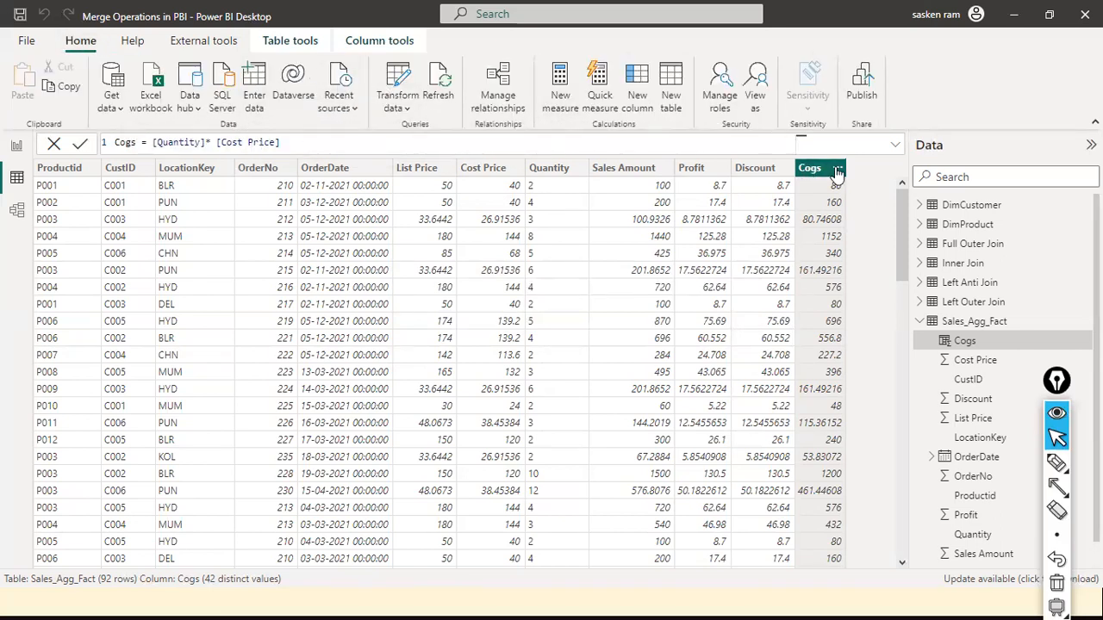
left_click(836, 169)
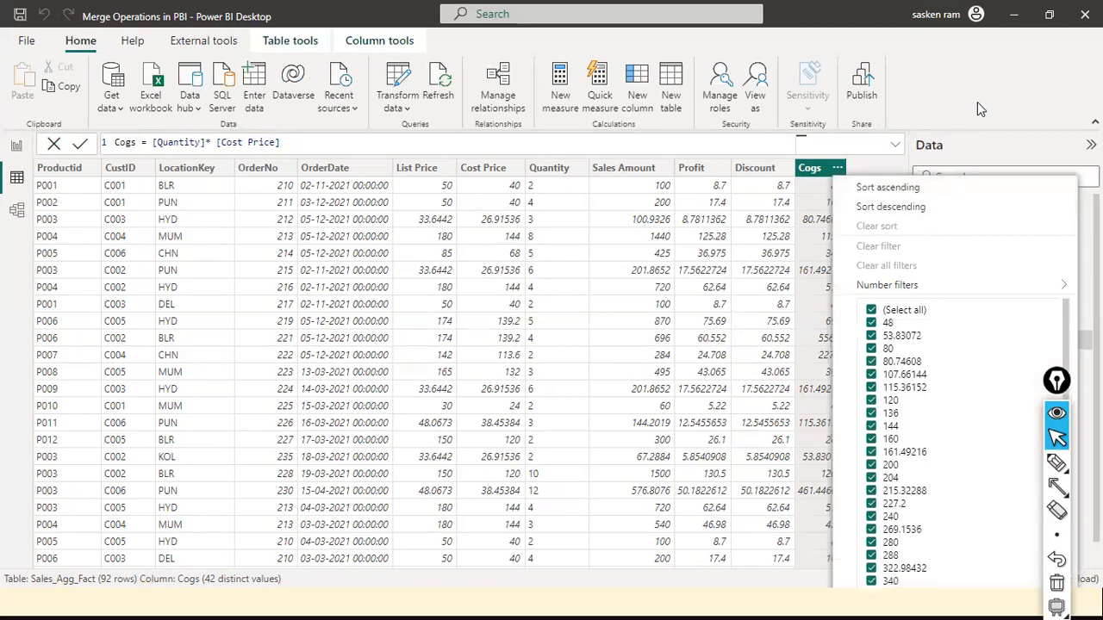
left_click(835, 168)
left_click(836, 168)
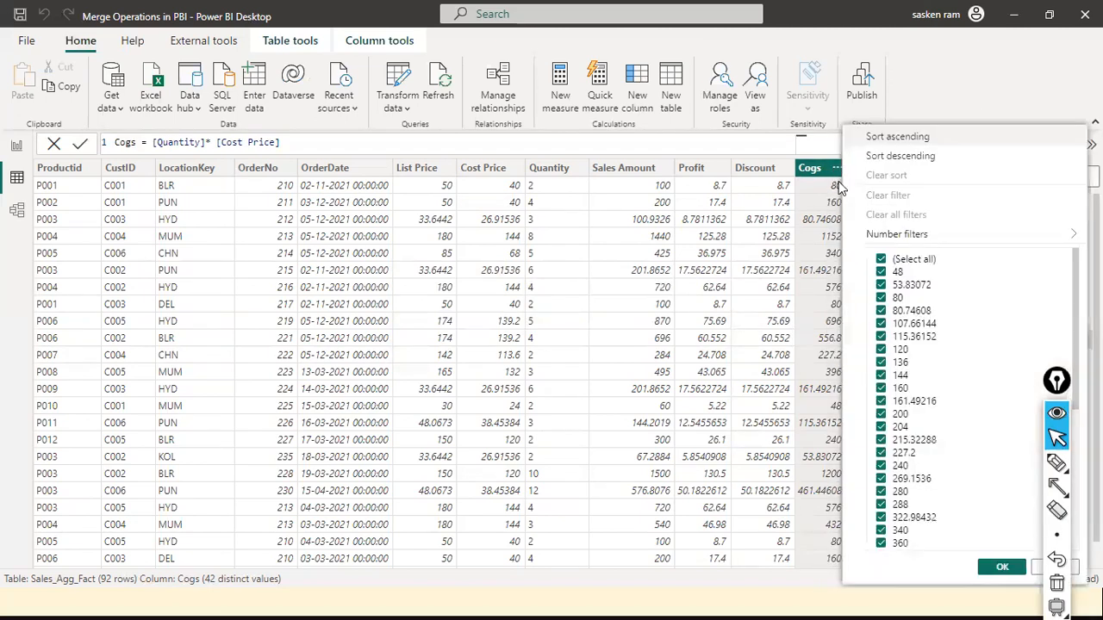
left_click(836, 167)
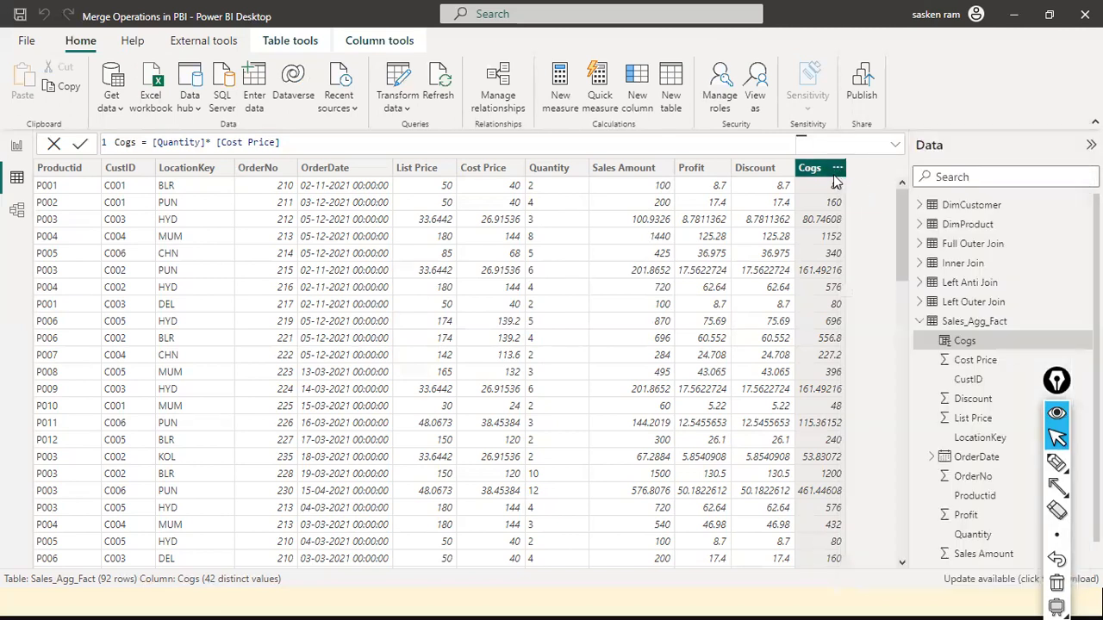
left_click(833, 168)
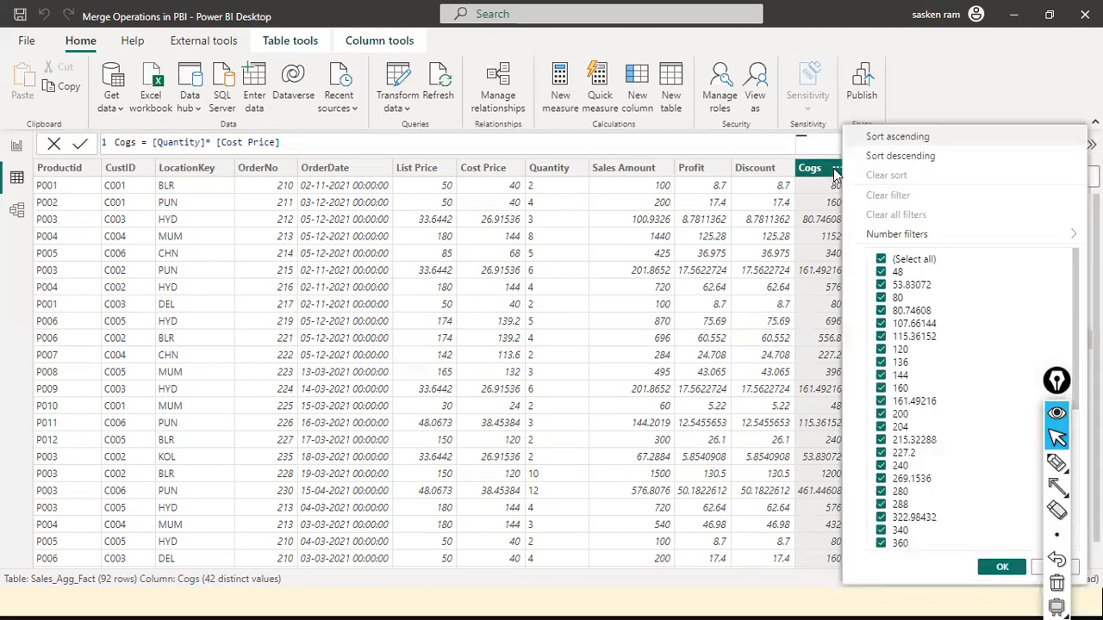
left_click(826, 177)
right_click(806, 172)
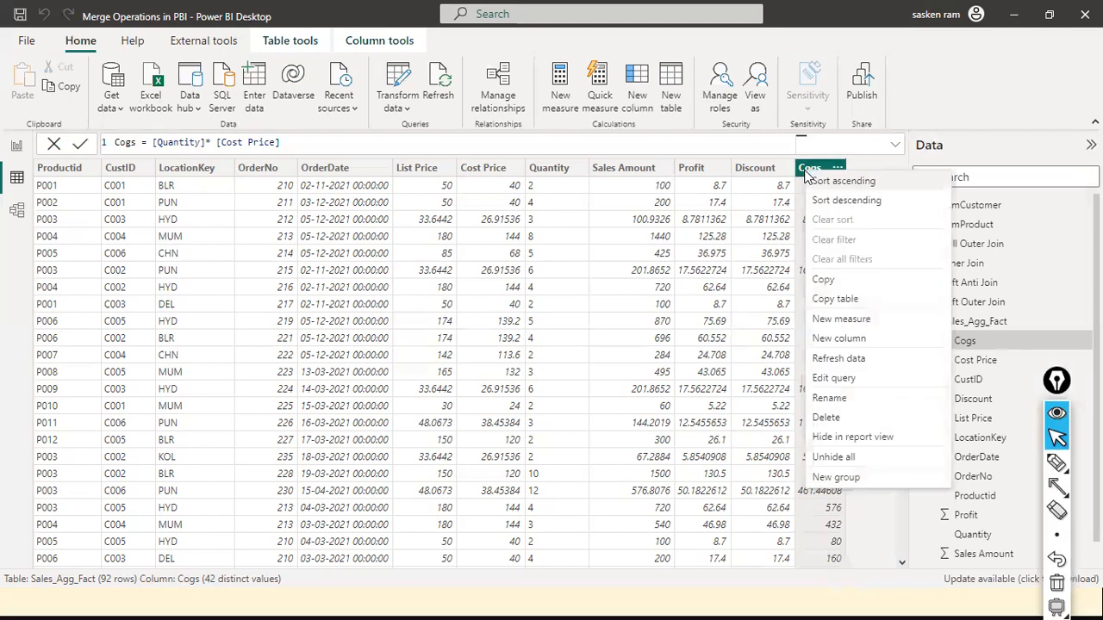
key("Escape")
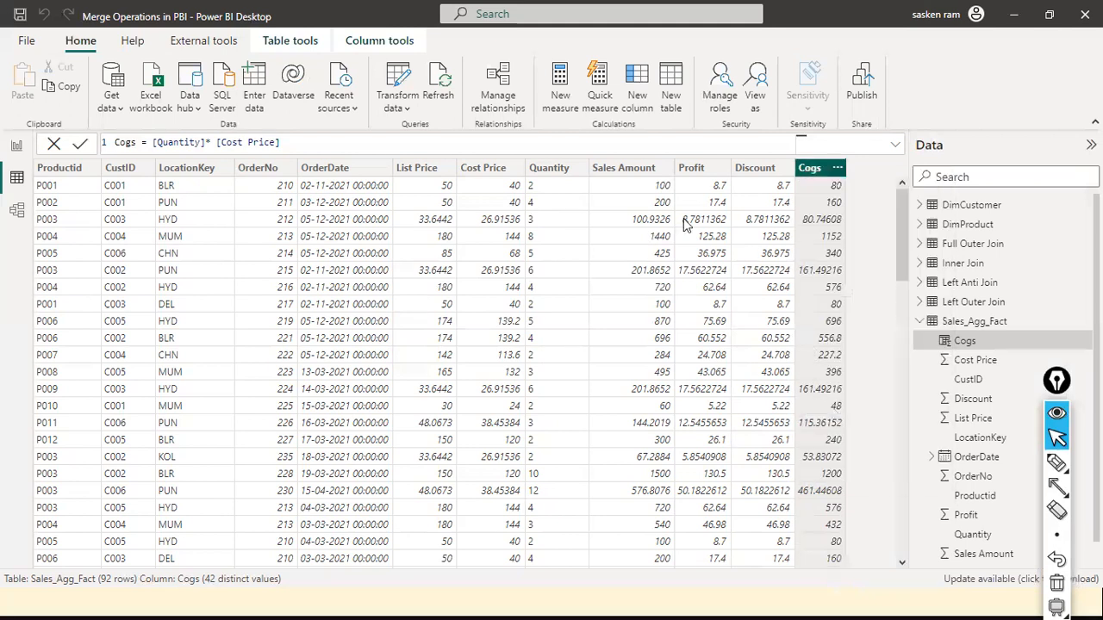
left_click(642, 333)
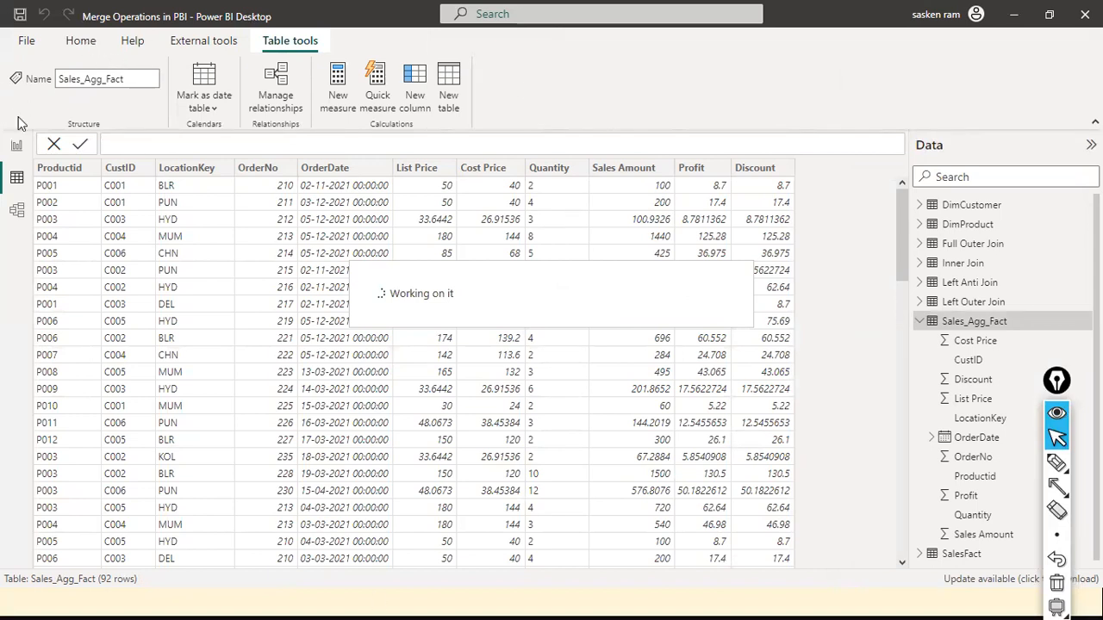
- Open the Power Query Editor and show its commands for adding columns
left_click(74, 54)
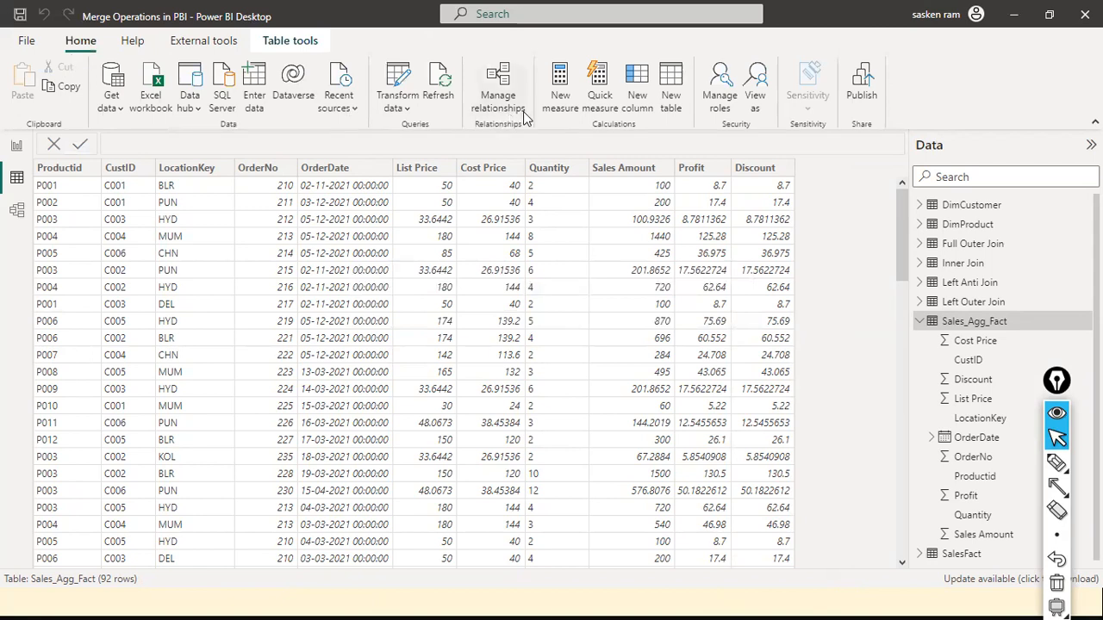
left_click(398, 119)
left_click(409, 138)
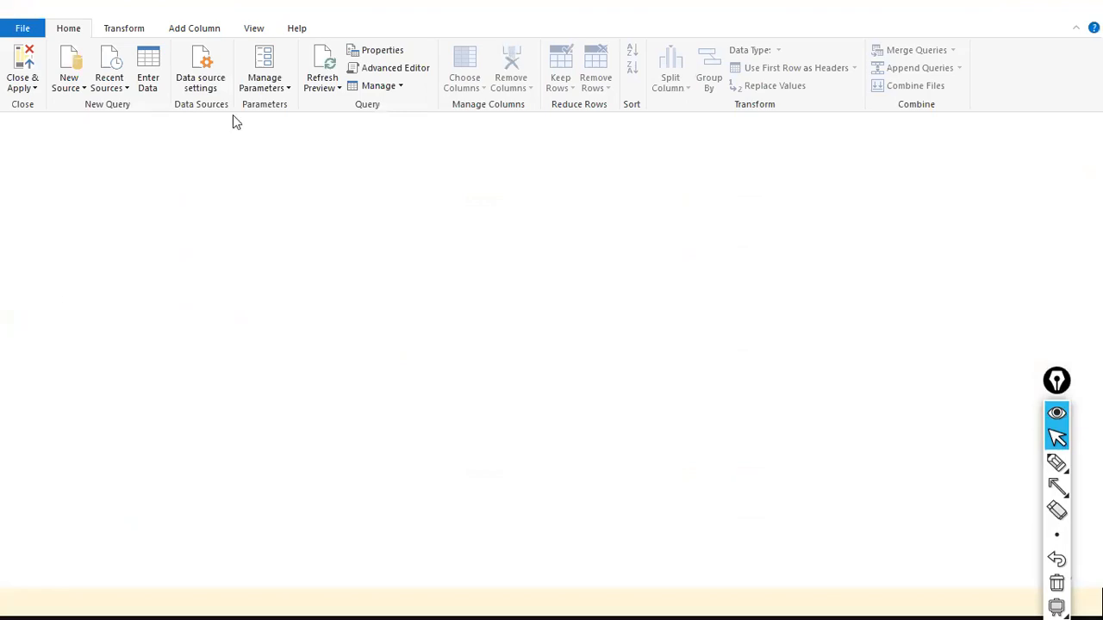
left_click(194, 29)
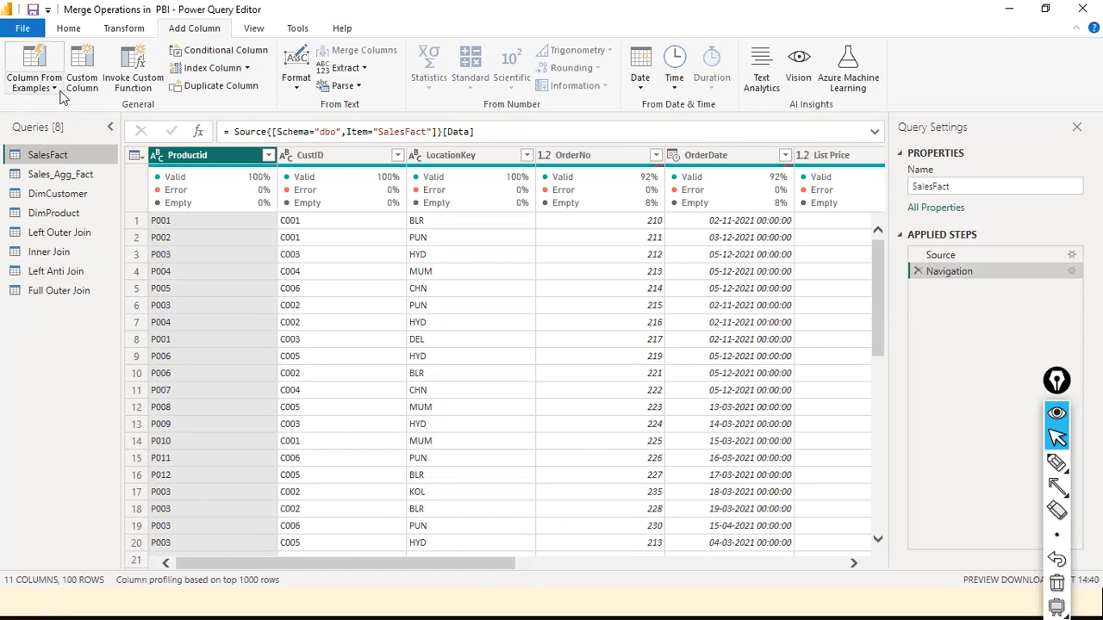
key("ctrl+shift+a")
left_click_drag(74, 118, 80, 85)
key("ctrl+shift+2")
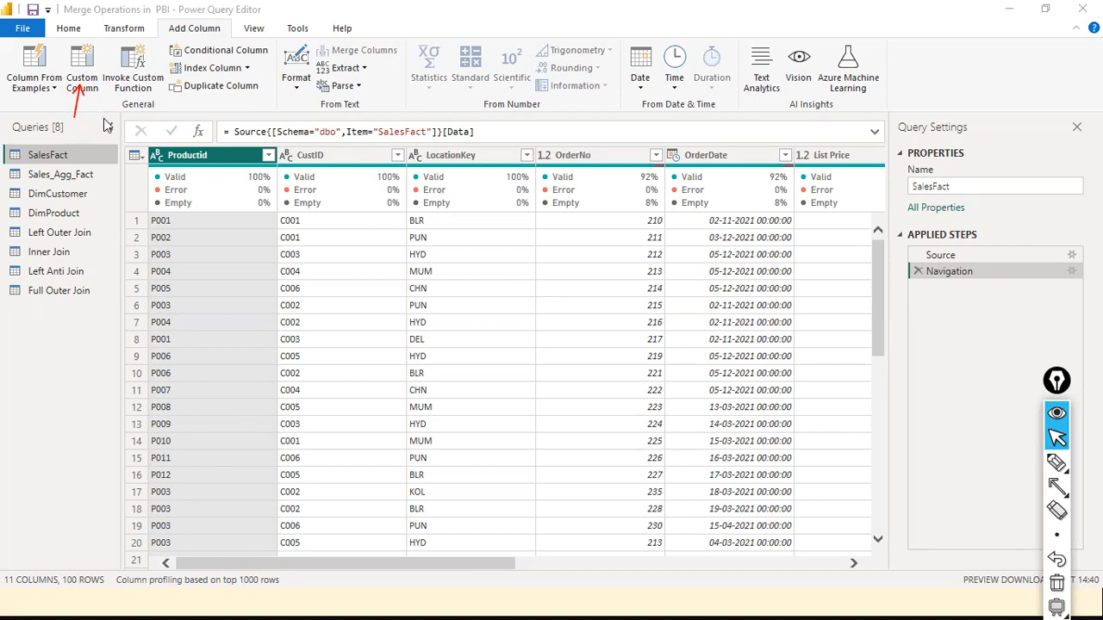
- Start a custom column in the SalesFact query and name it Cogs
left_click(89, 69)
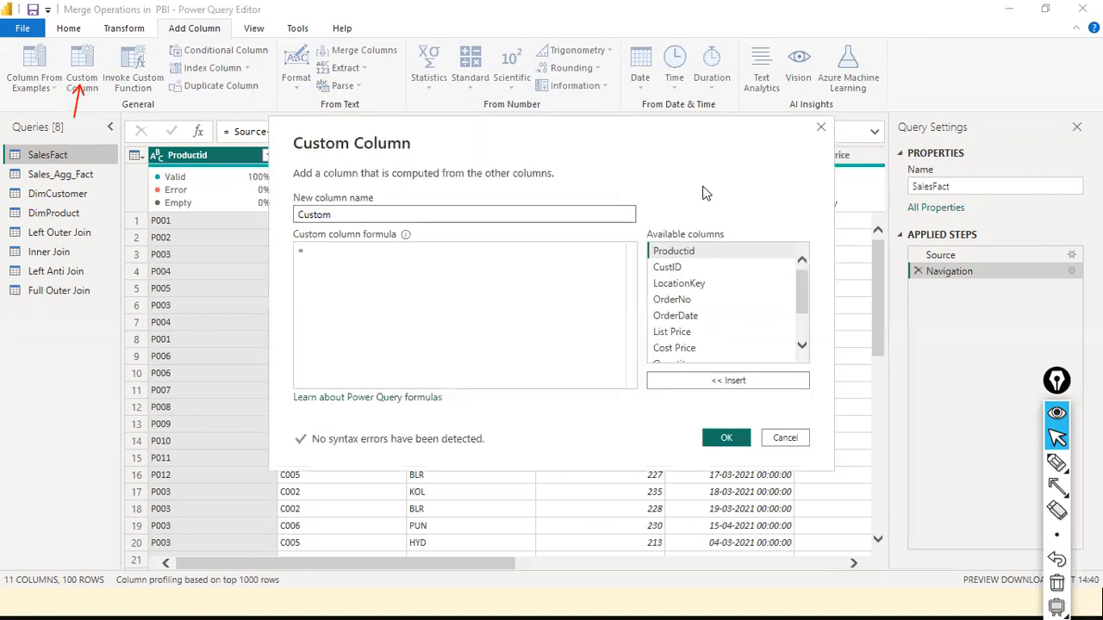
left_click_drag(492, 214, 232, 215)
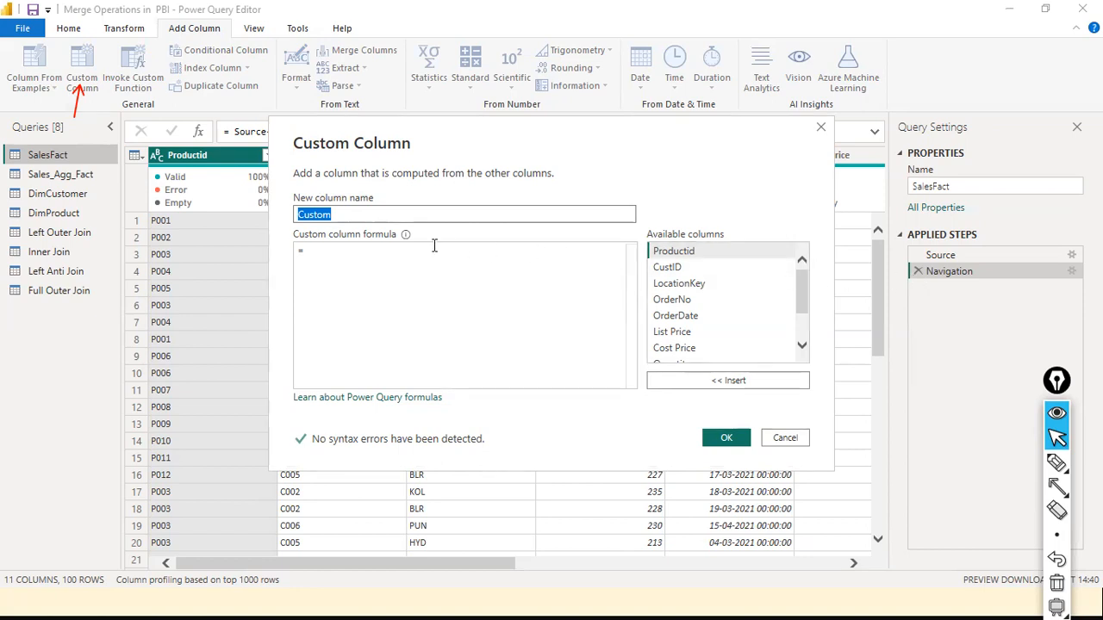
type("Cogs")
- Define the Cogs custom column in SalesFact with the formula = [Cost Price] * [Quantity] and create it
left_click(431, 257)
scroll(792, 340, "down", 1)
scroll(792, 336, "down", 1)
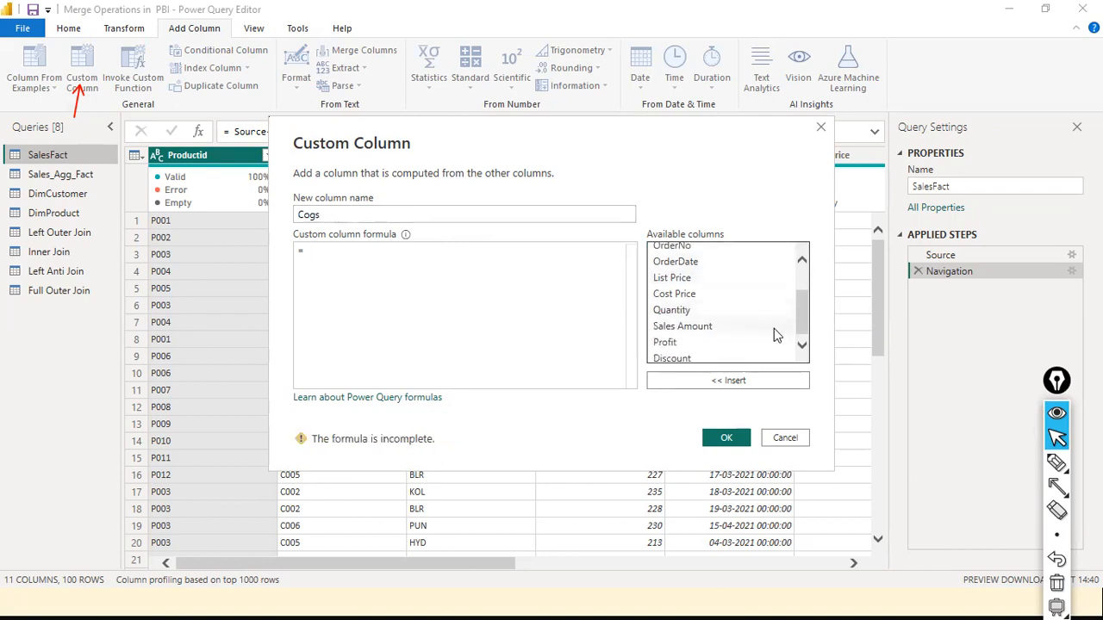
left_click(685, 297)
double_click(686, 297)
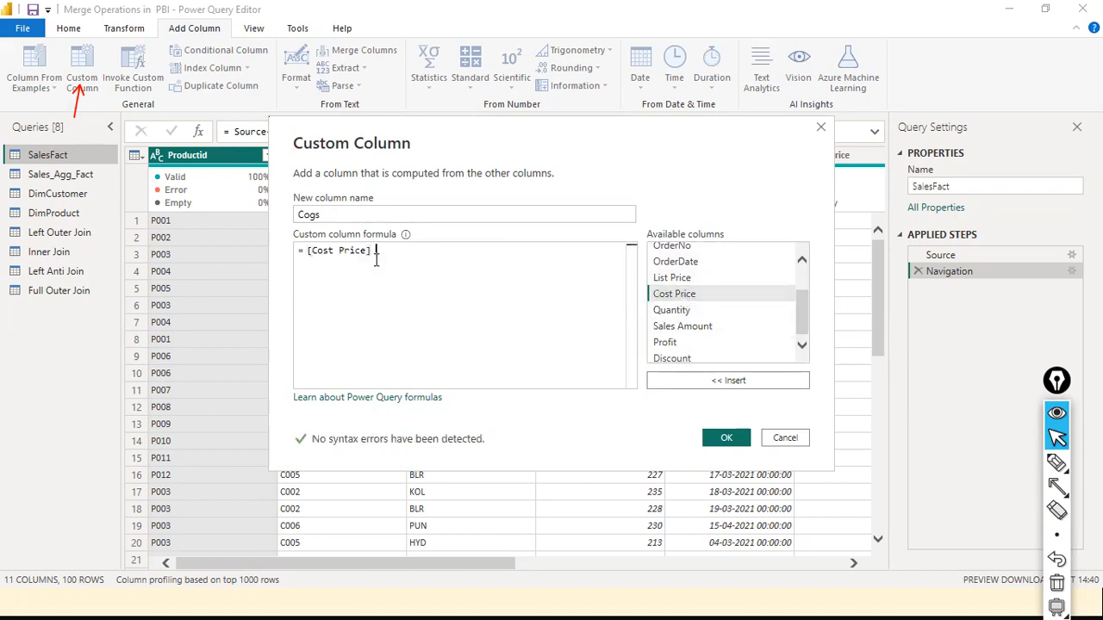
type("*")
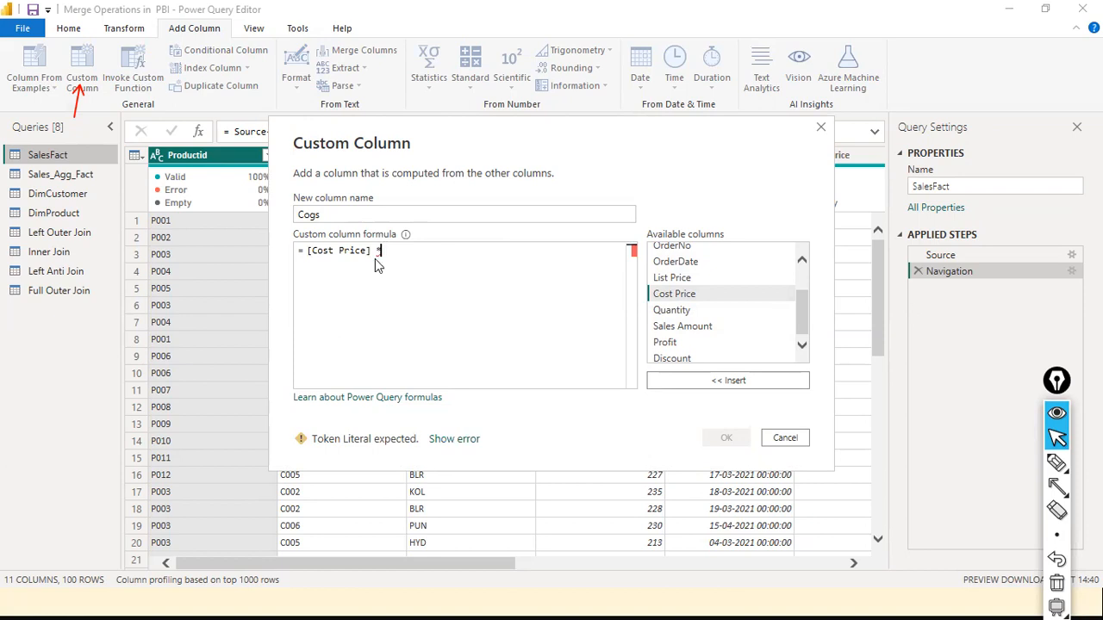
left_click(685, 312)
double_click(685, 315)
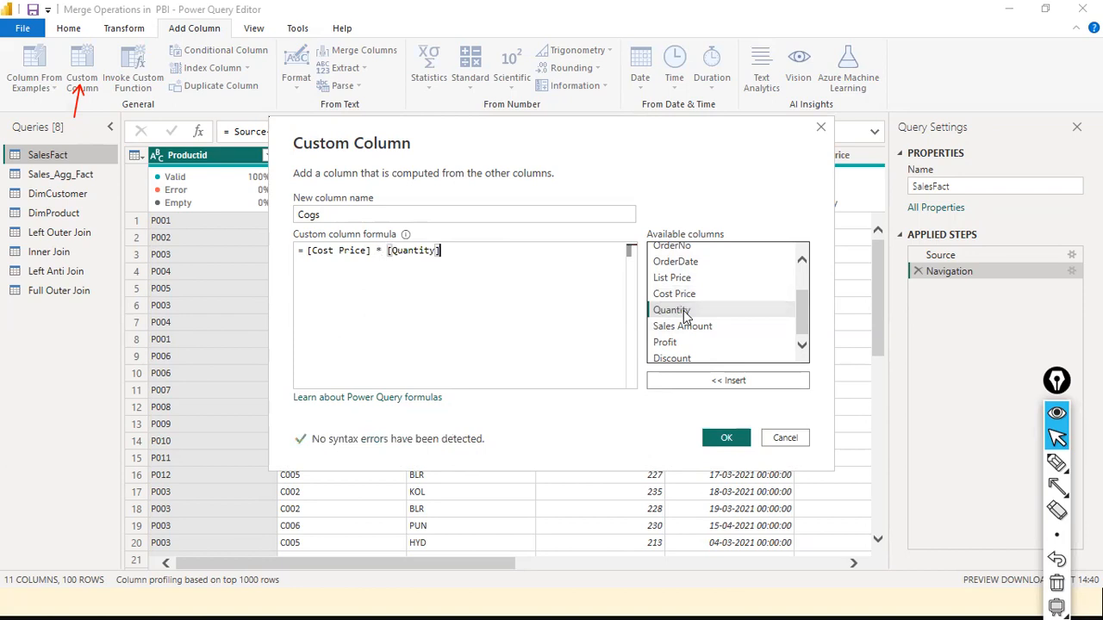
left_click(740, 441)
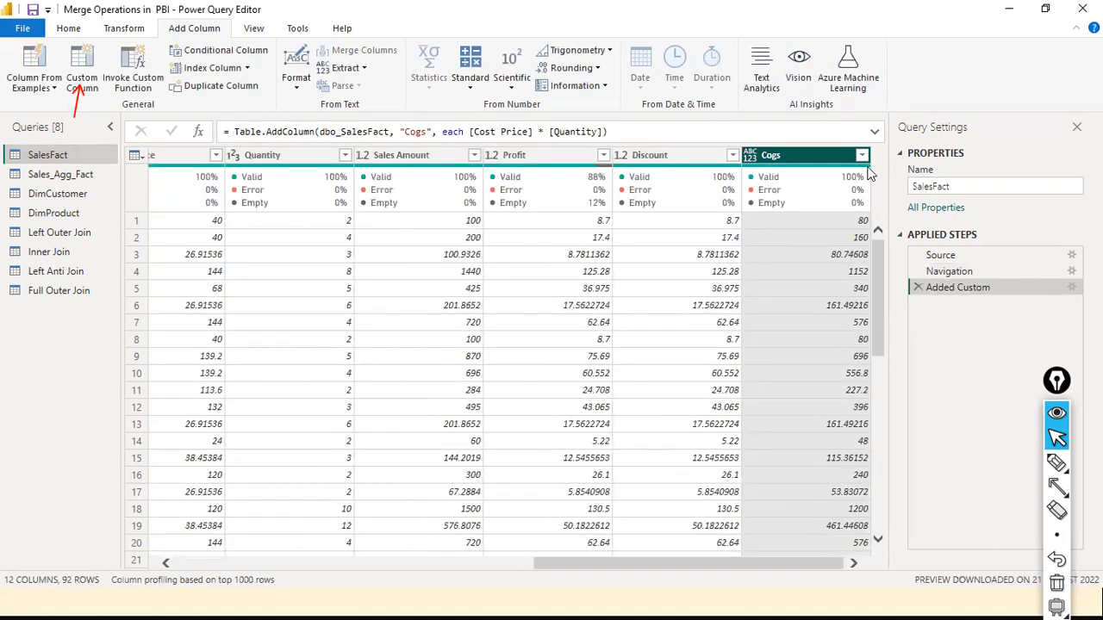
- Review the values of the new Cogs column in SalesFact and set its data type to Decimal Number
mouse_move(869, 174)
scroll(849, 396, "down", 8)
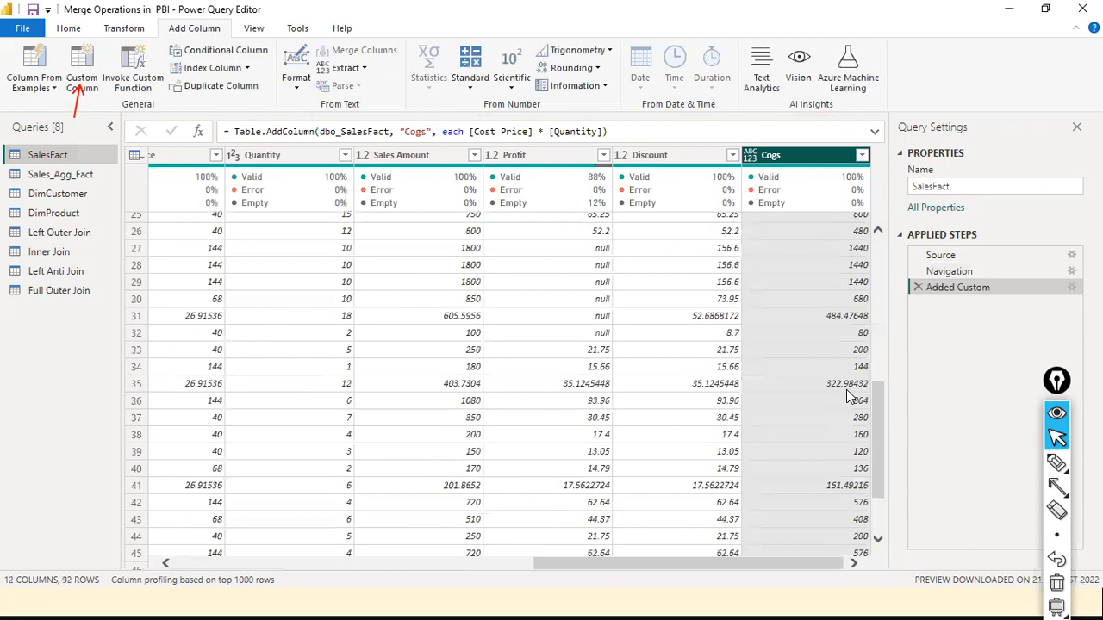
scroll(848, 396, "up", 8)
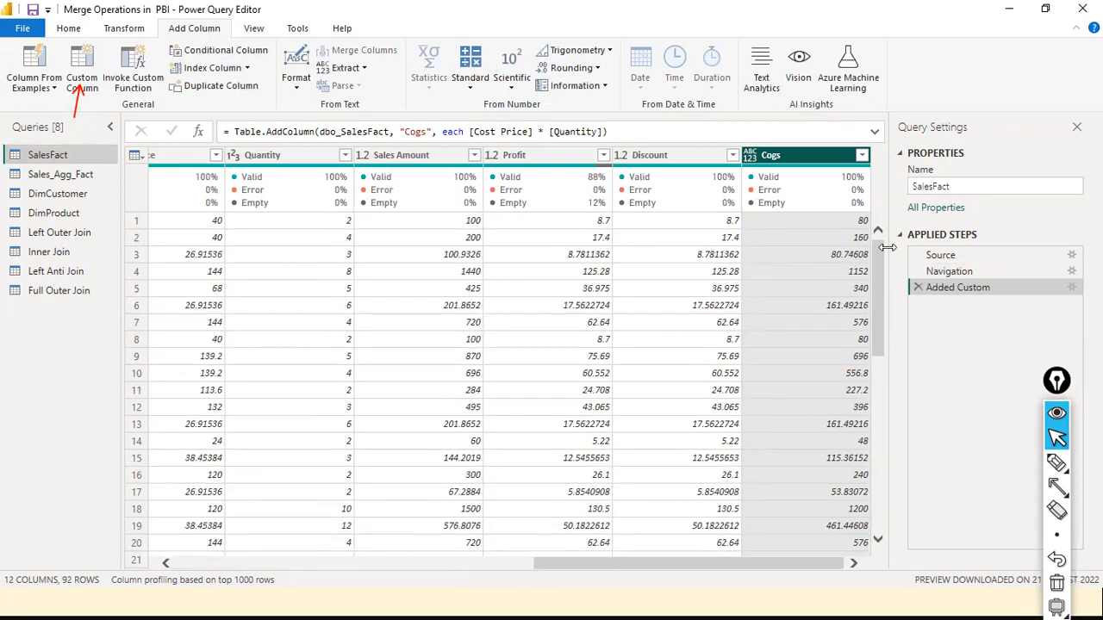
left_click(753, 157)
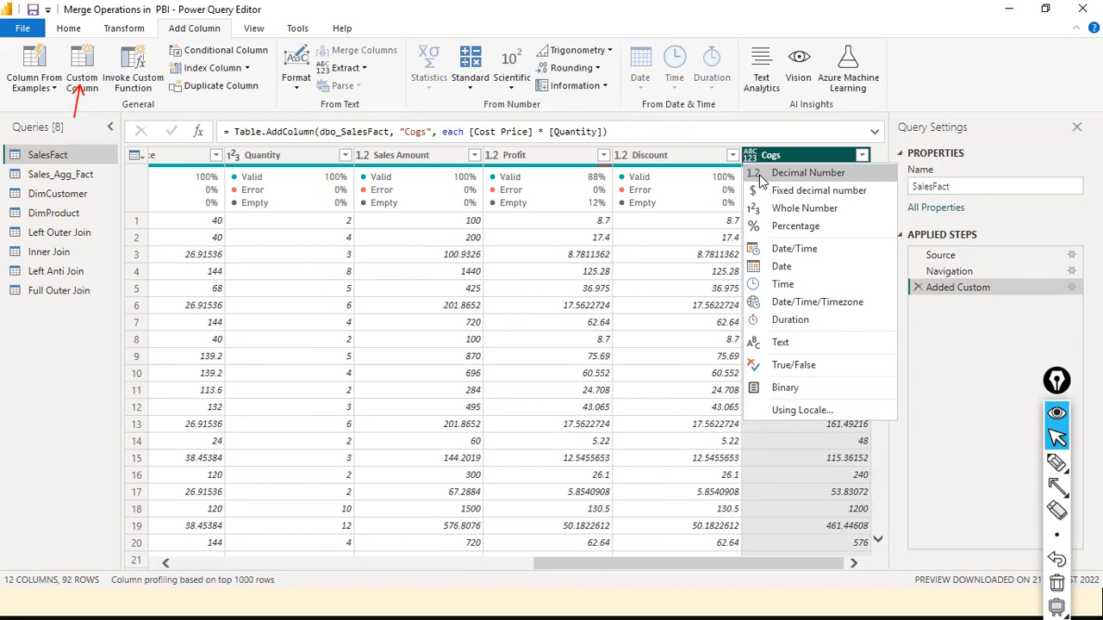
left_click(762, 176)
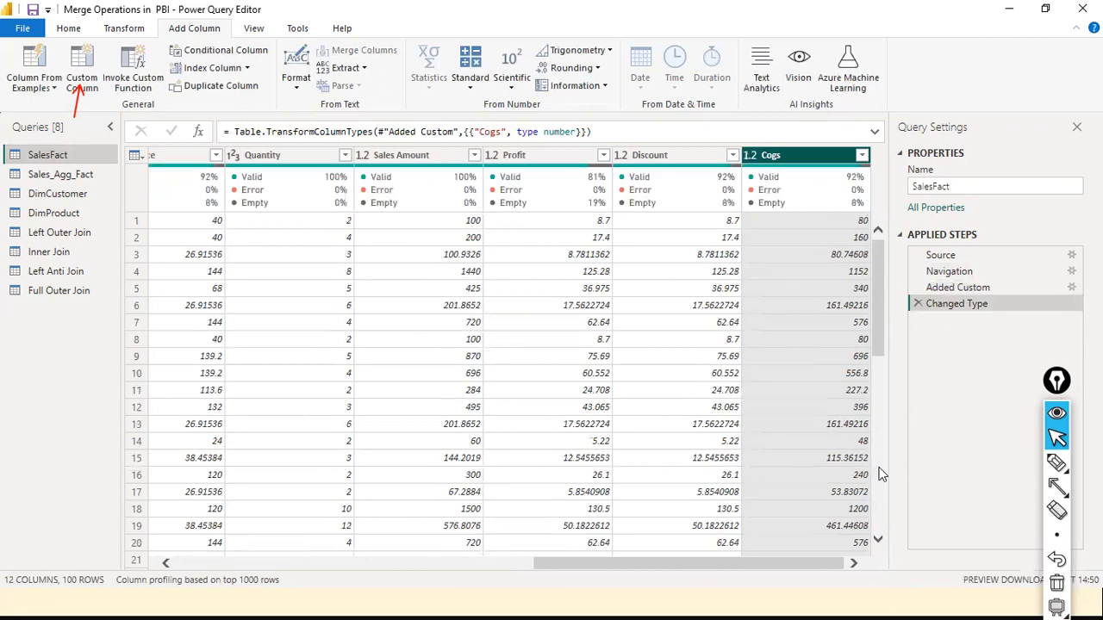
- Change the Cogs column's data type to Fixed decimal number, replacing the current type conversion
left_click(750, 156)
left_click(784, 189)
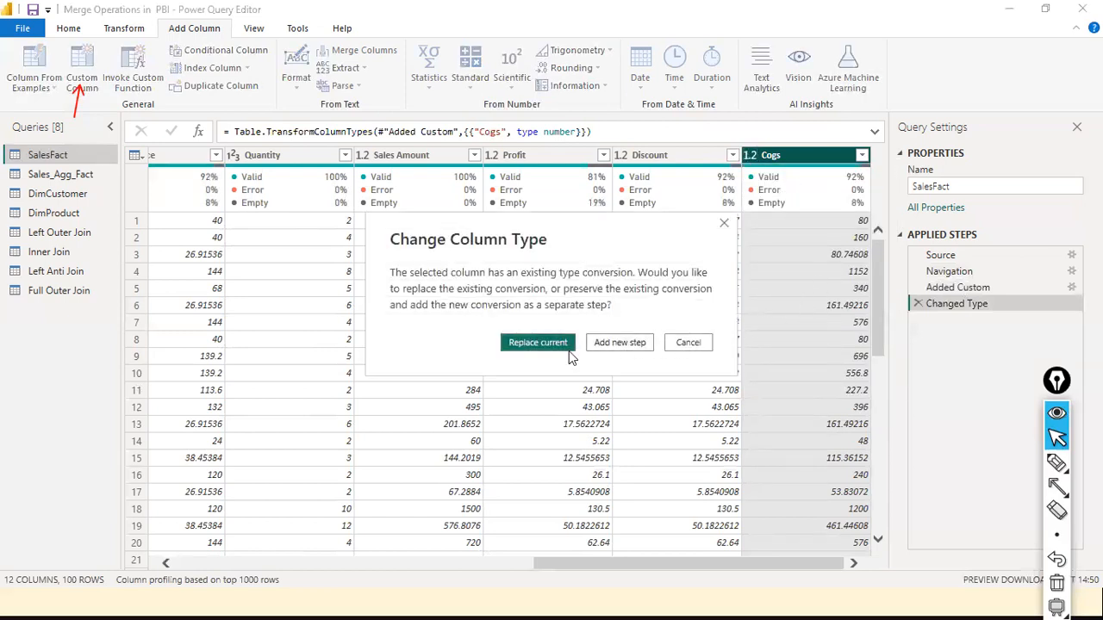
left_click(538, 343)
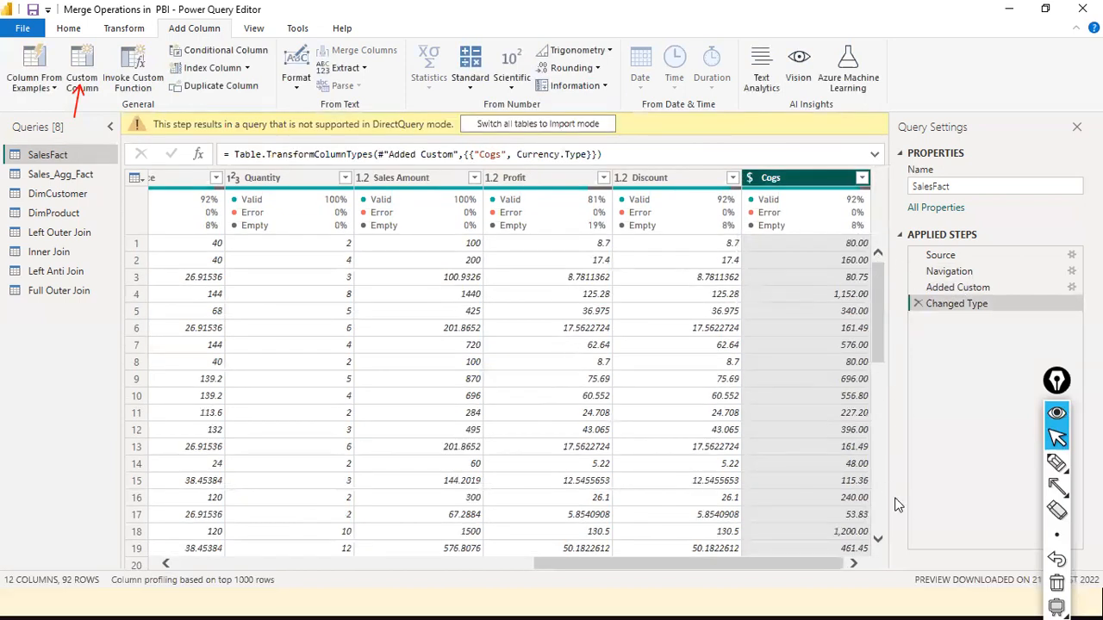
scroll(858, 376, "down", 3)
scroll(858, 375, "up", 3)
- Try to switch all tables to Import mode and return to the Power Query Editor
left_click(522, 125)
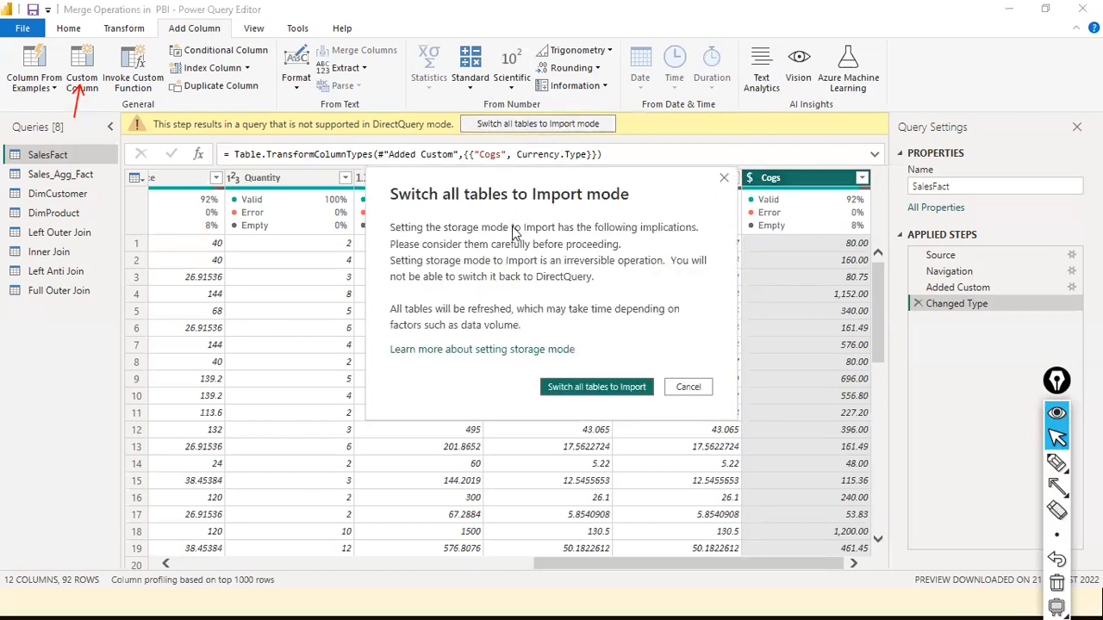
left_click(635, 383)
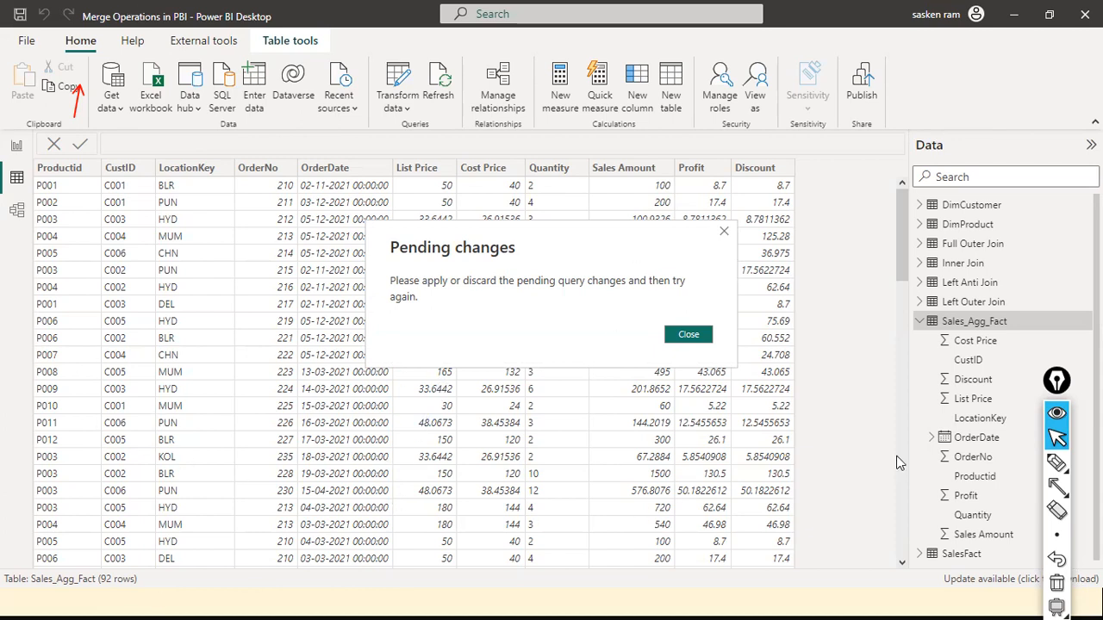
left_click(697, 329)
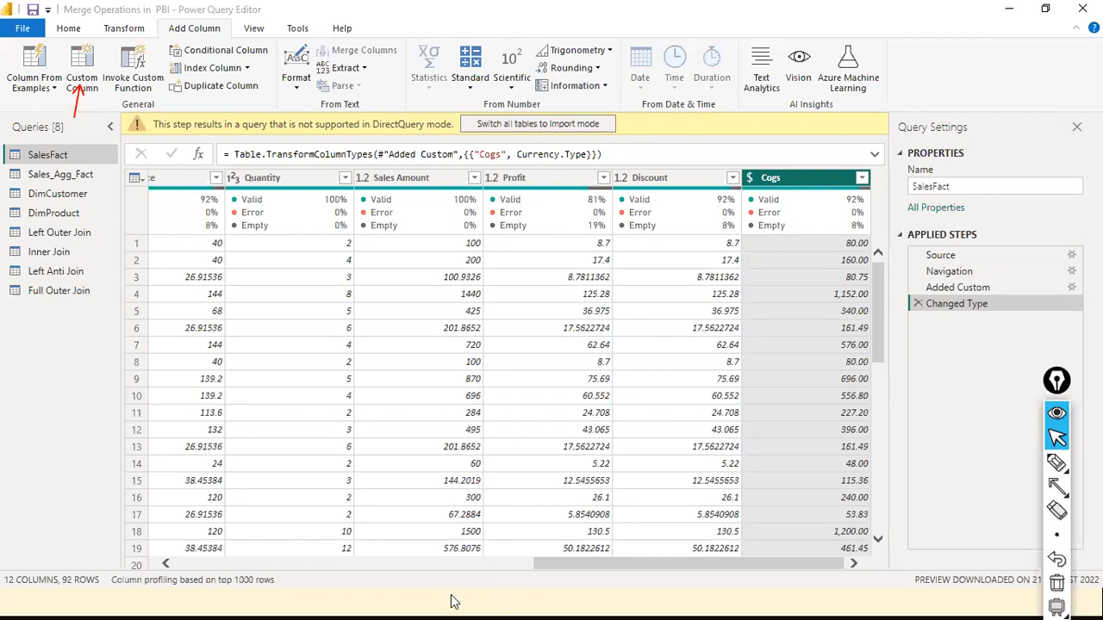
key("alt")
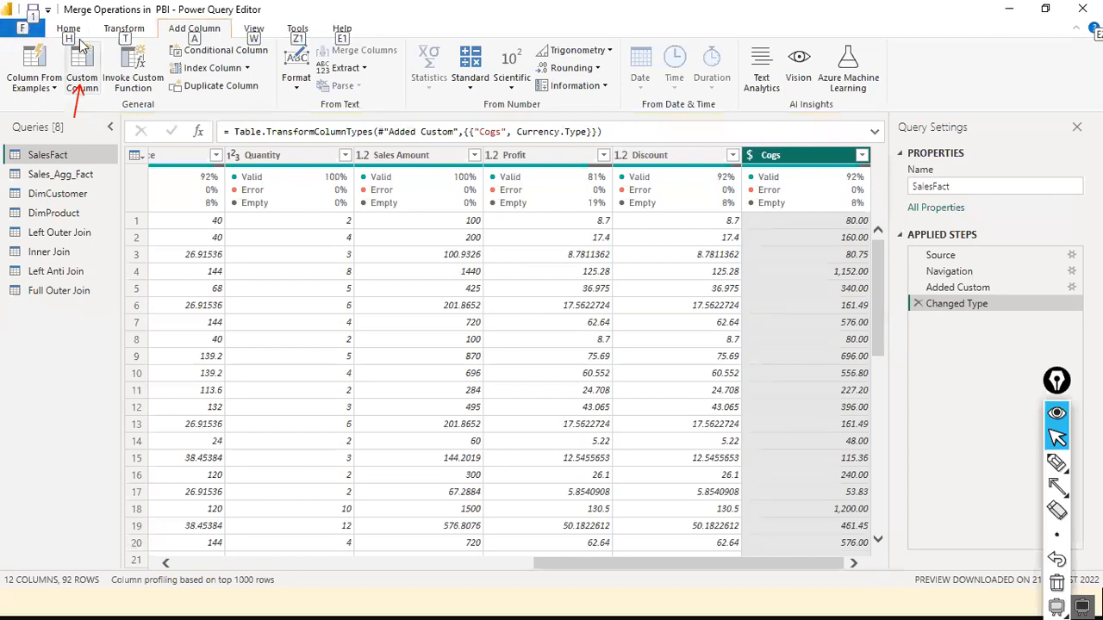
- Try to close the query editor and apply the SalesFact changes, and discard the pending query changes
left_click(22, 28)
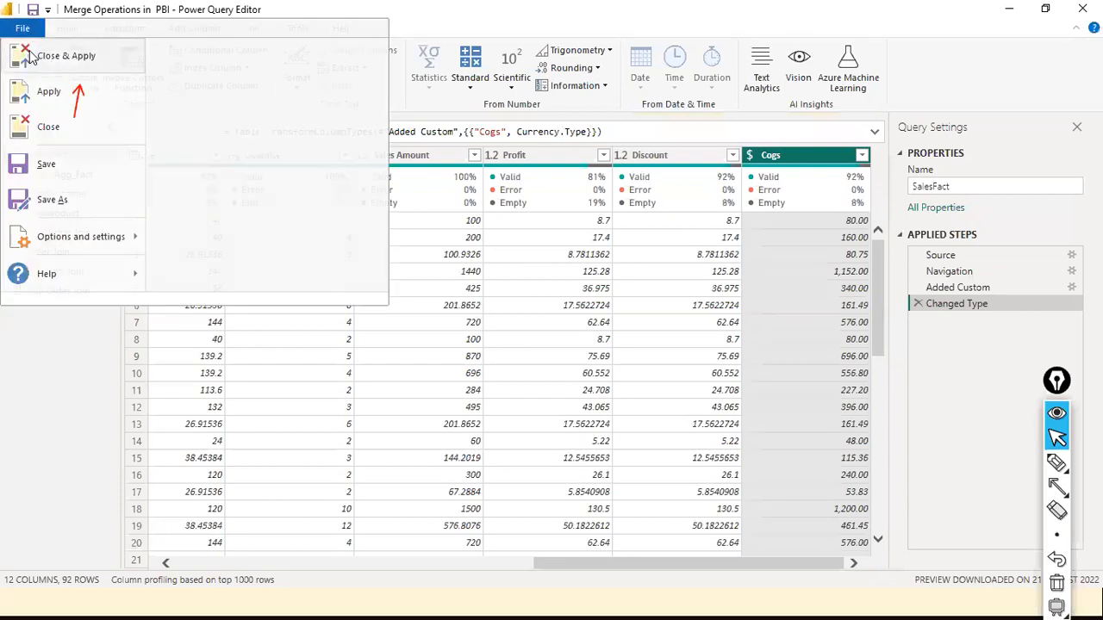
left_click(30, 57)
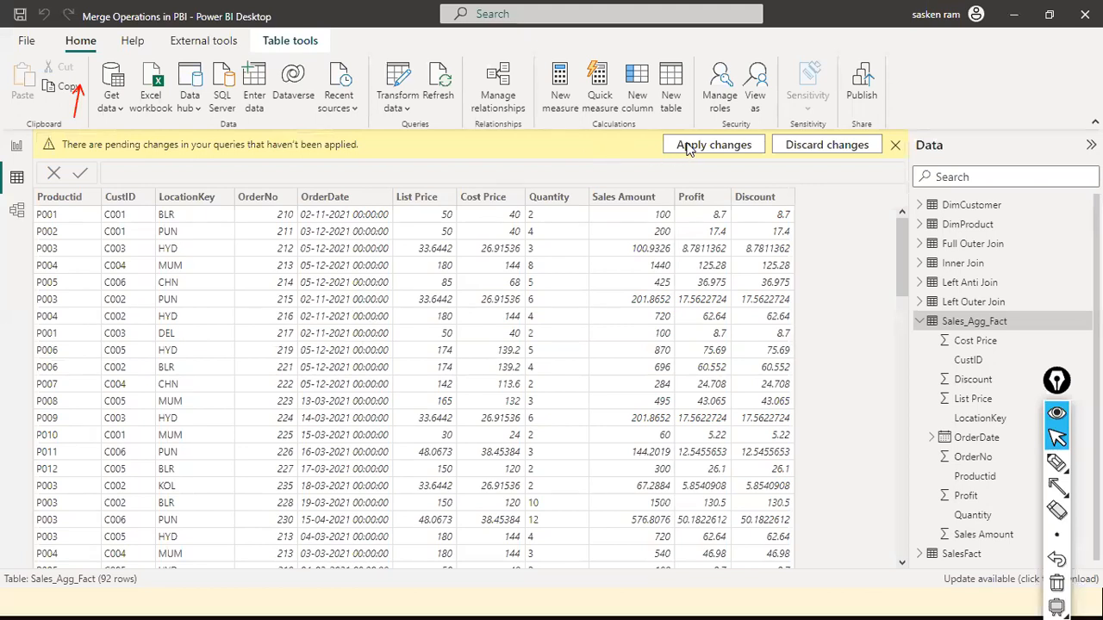
left_click(689, 146)
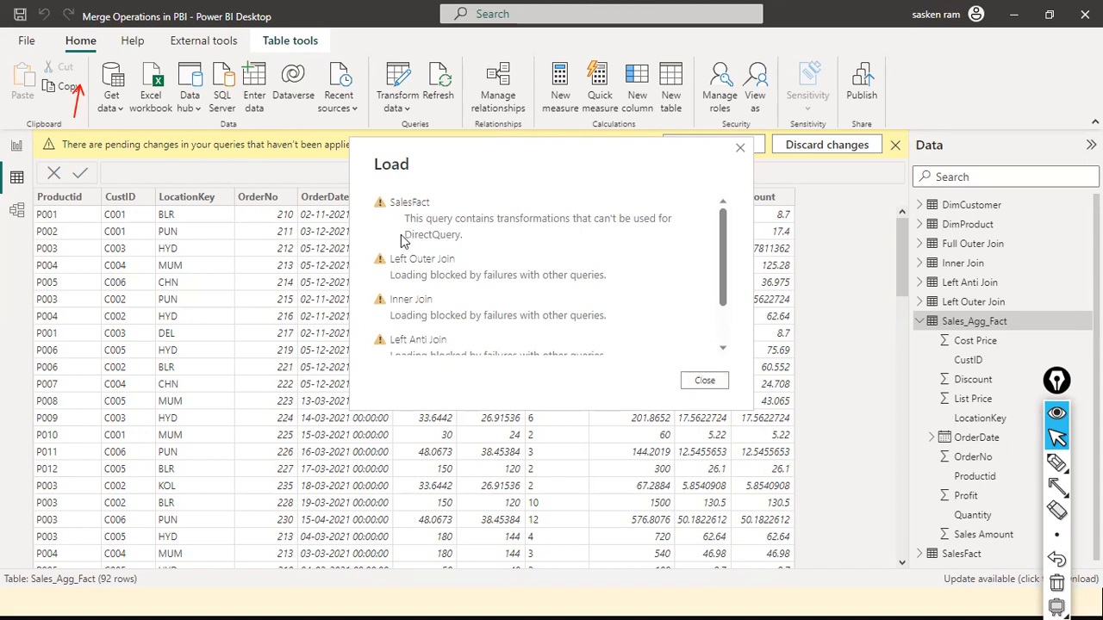
scroll(424, 292, "down", 1)
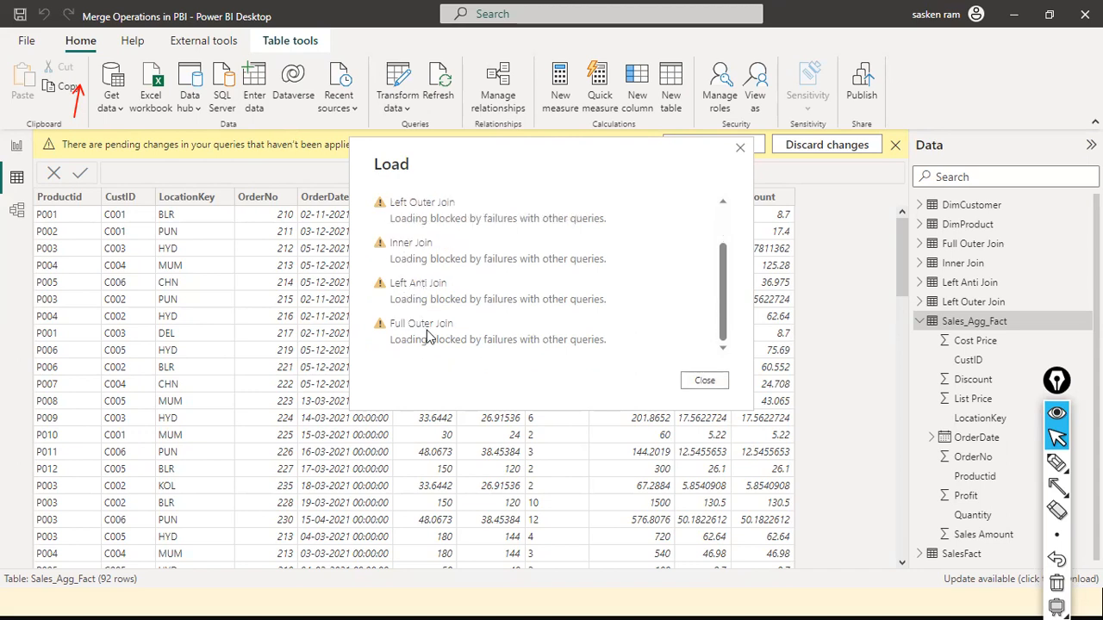
left_click(705, 381)
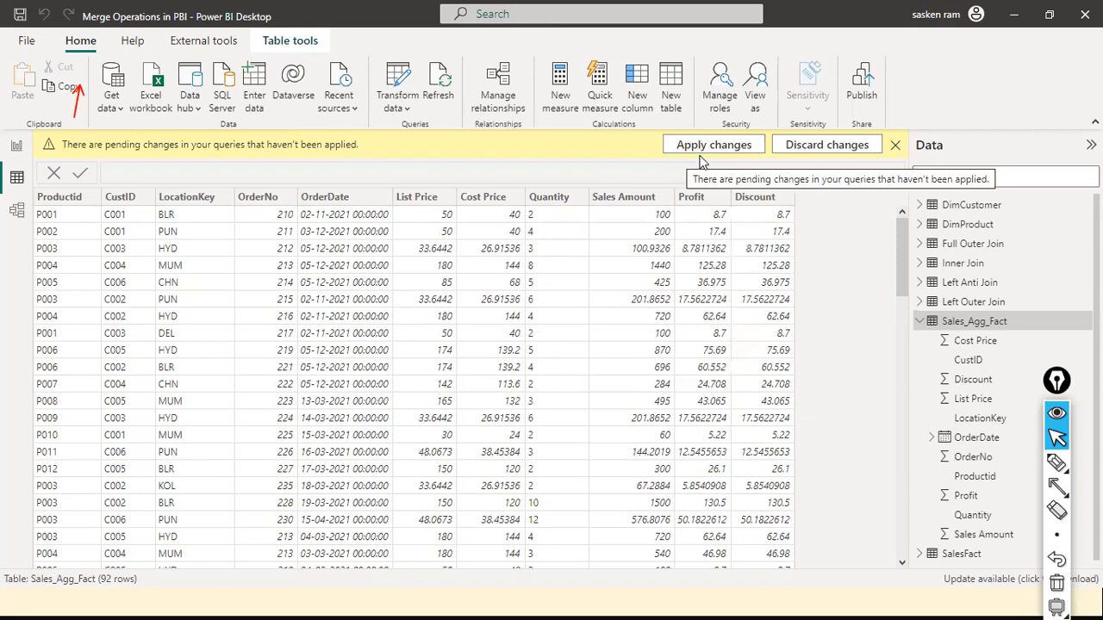
left_click(830, 147)
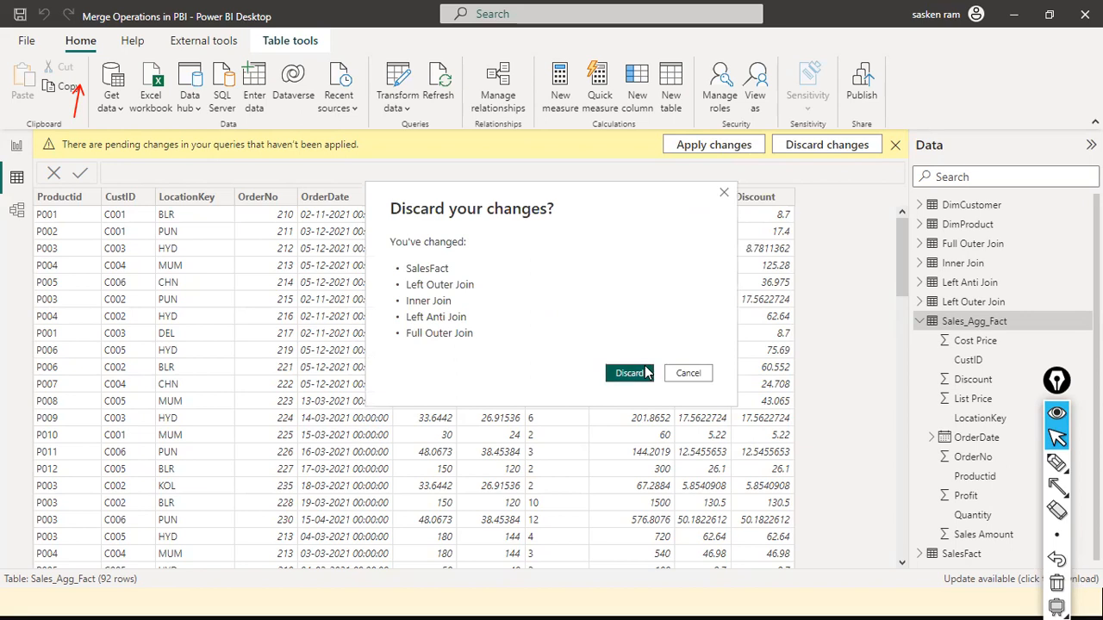
left_click(629, 373)
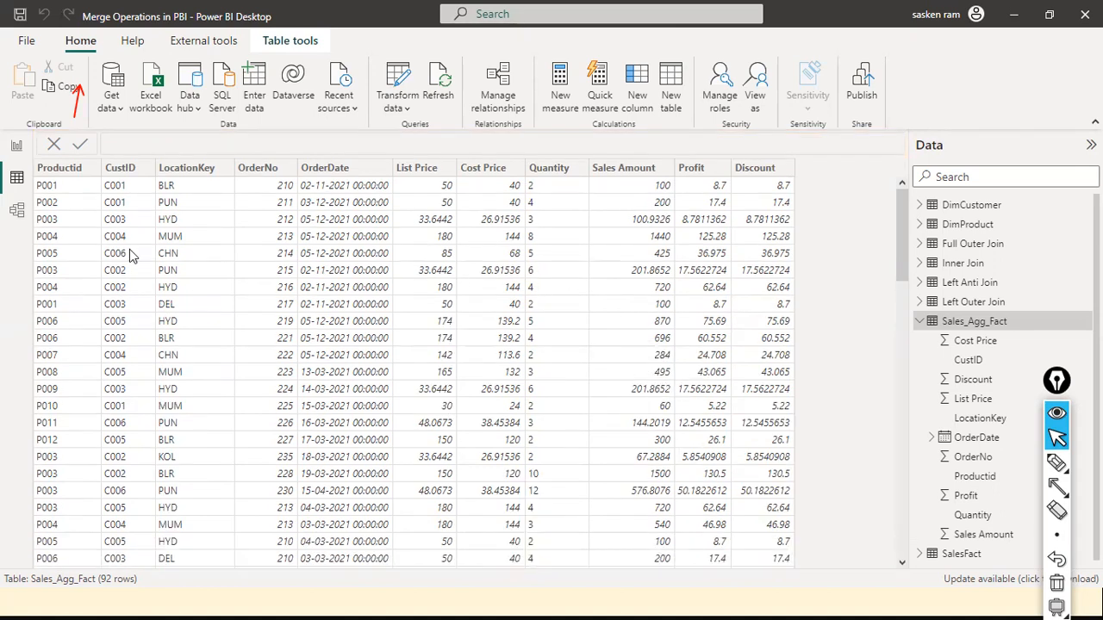
- Check the storage mode of the Sales_Agg_Fact table in its advanced properties in Model view
left_click(15, 212)
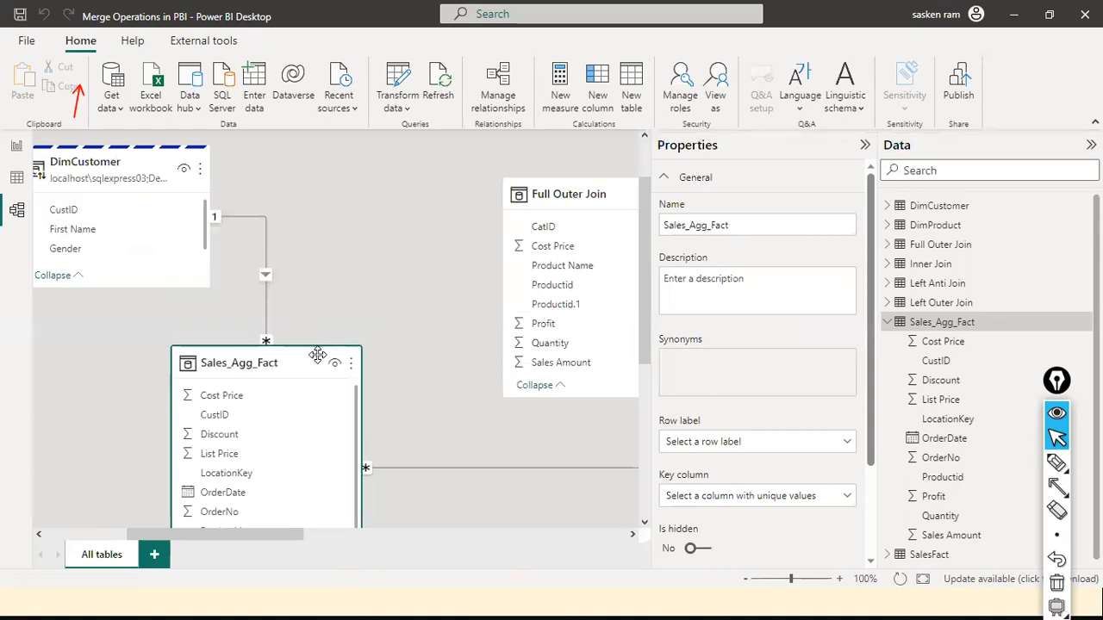
scroll(789, 353, "down", 3)
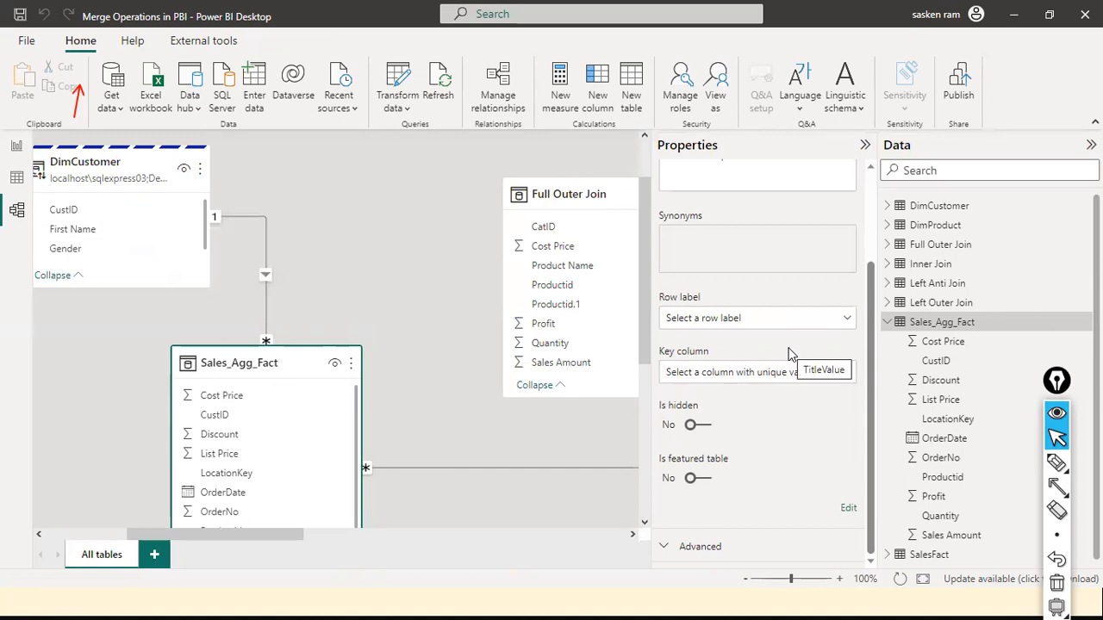
left_click(687, 550)
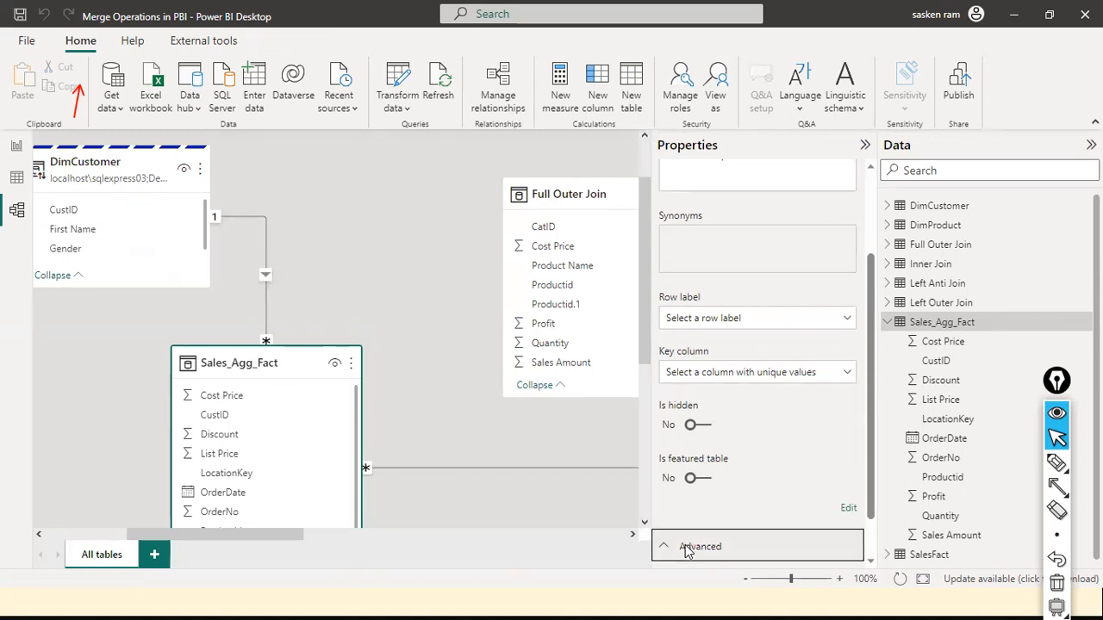
scroll(696, 477, "down", 1)
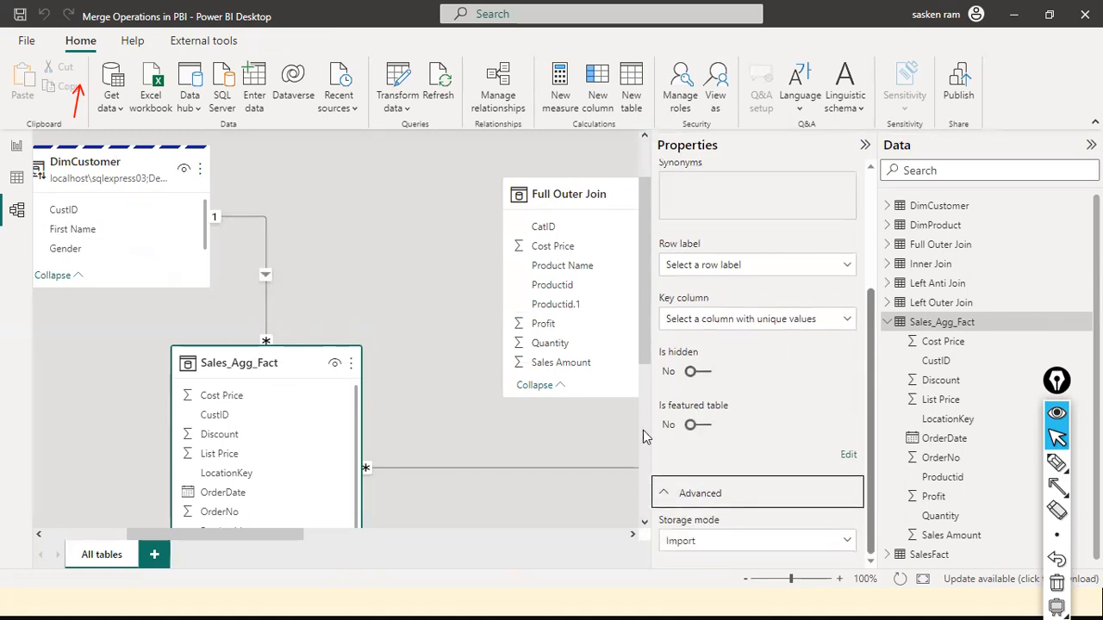
- Reopen the Power Query Editor and select the Sales_Agg_Fact query, bringing its Cost Price and Quantity columns into view
left_click(19, 149)
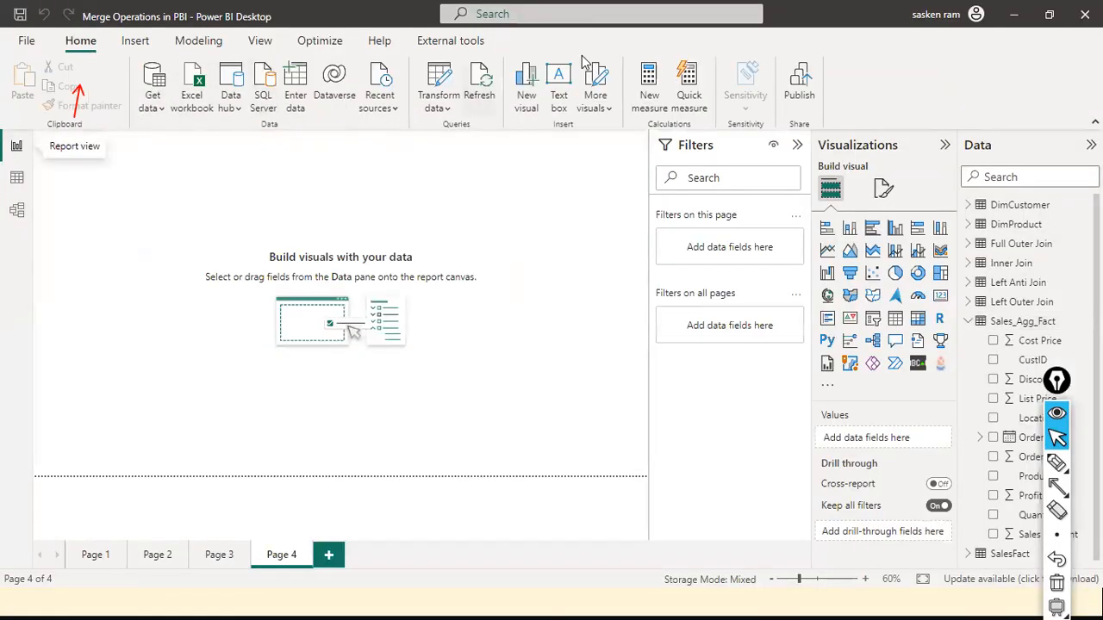
left_click(435, 128)
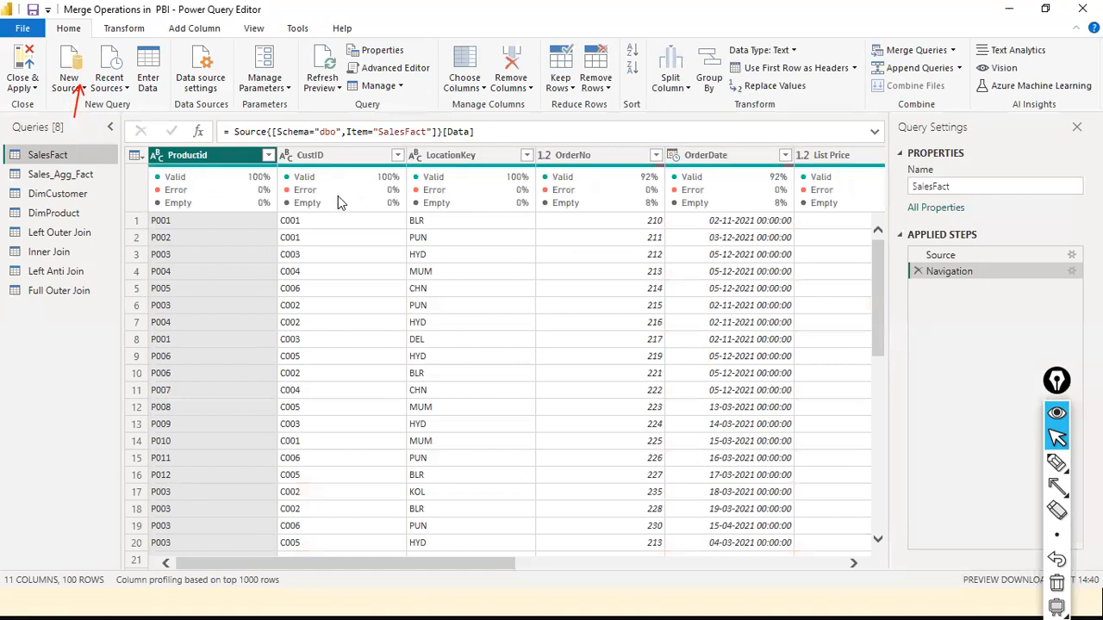
left_click_drag(462, 563, 527, 515)
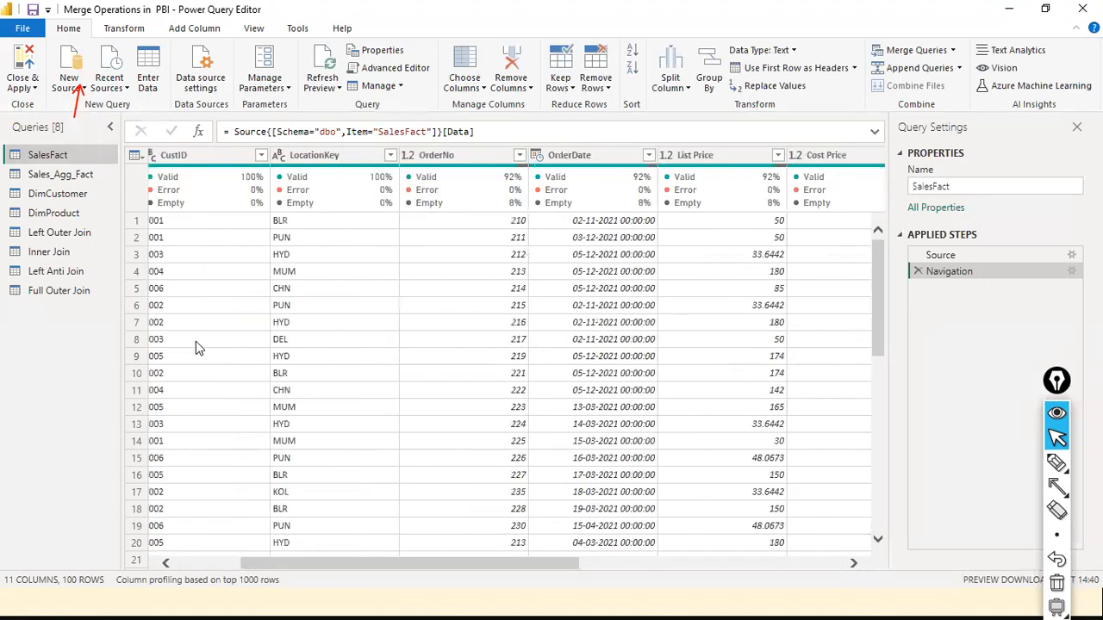
left_click(83, 175)
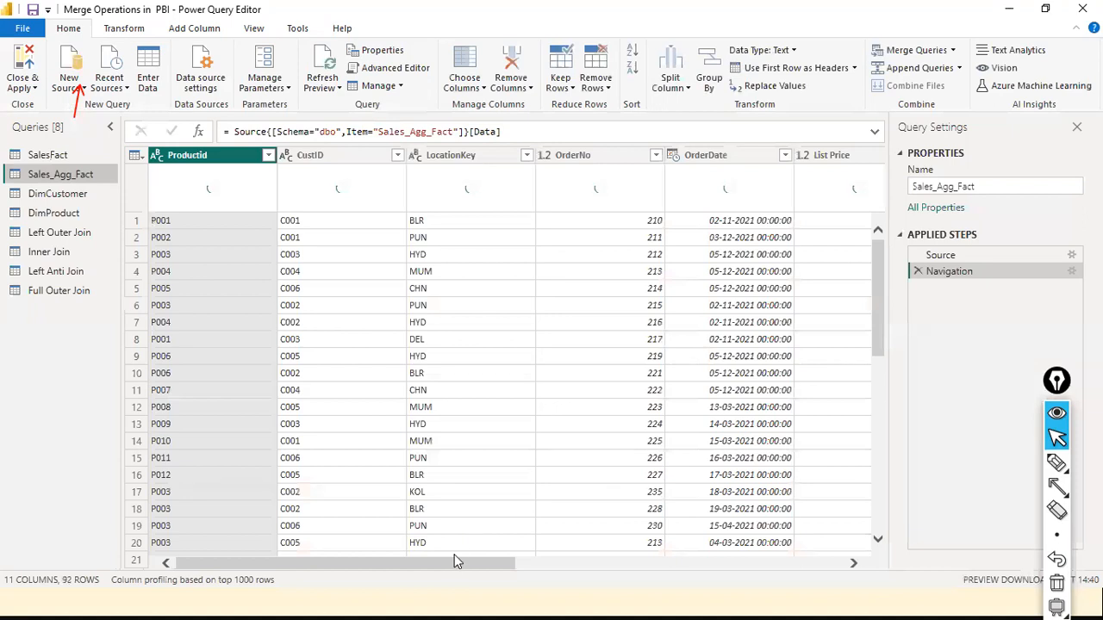
left_click_drag(454, 561, 909, 559)
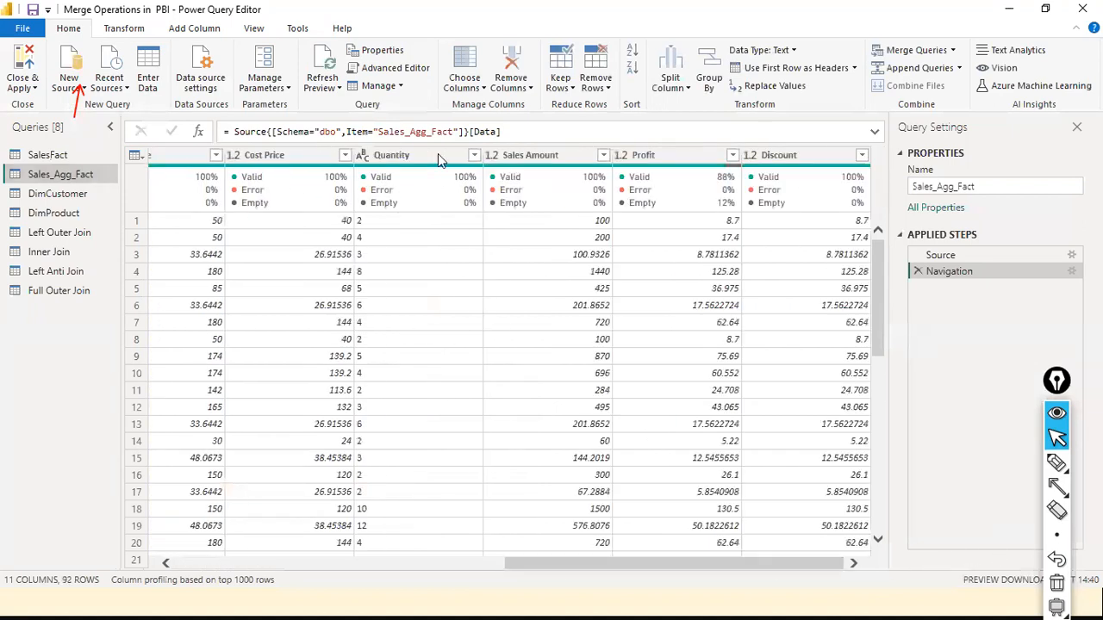
- Add a custom column named Cogs to Sales_Agg_Fact with the formula [Quantity] * [Cost Price]
left_click(177, 29)
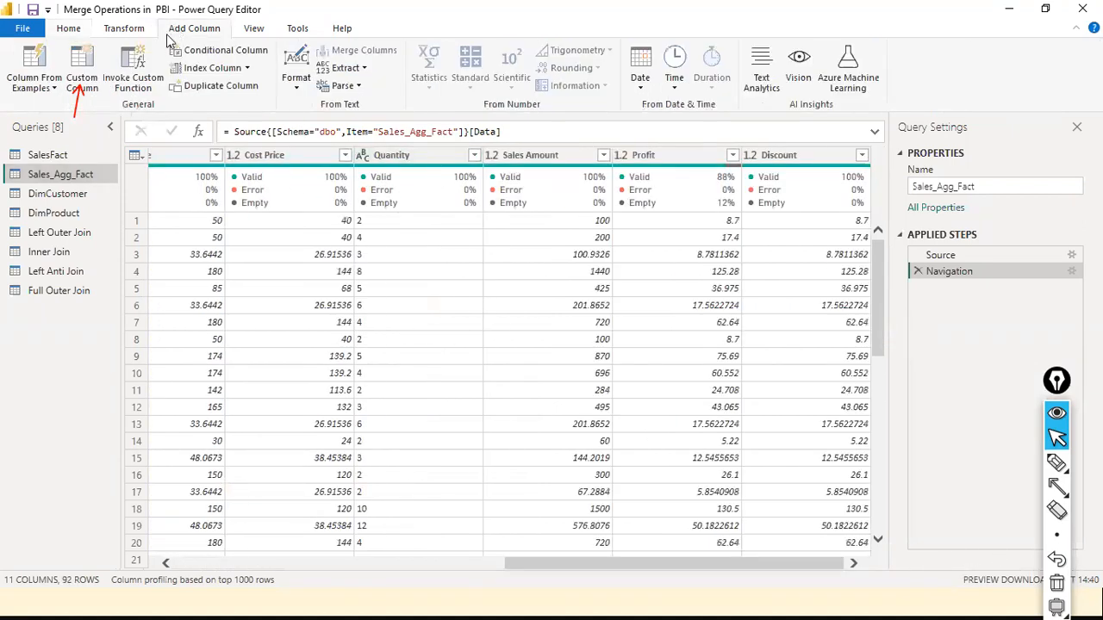
left_click(75, 81)
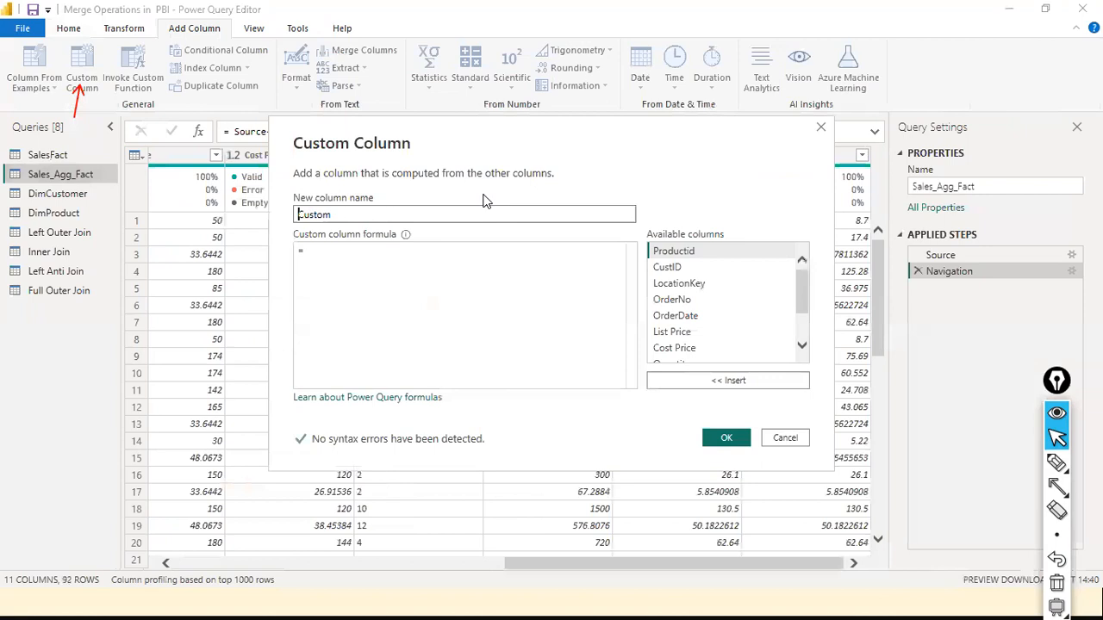
double_click(437, 214)
type("Cogs")
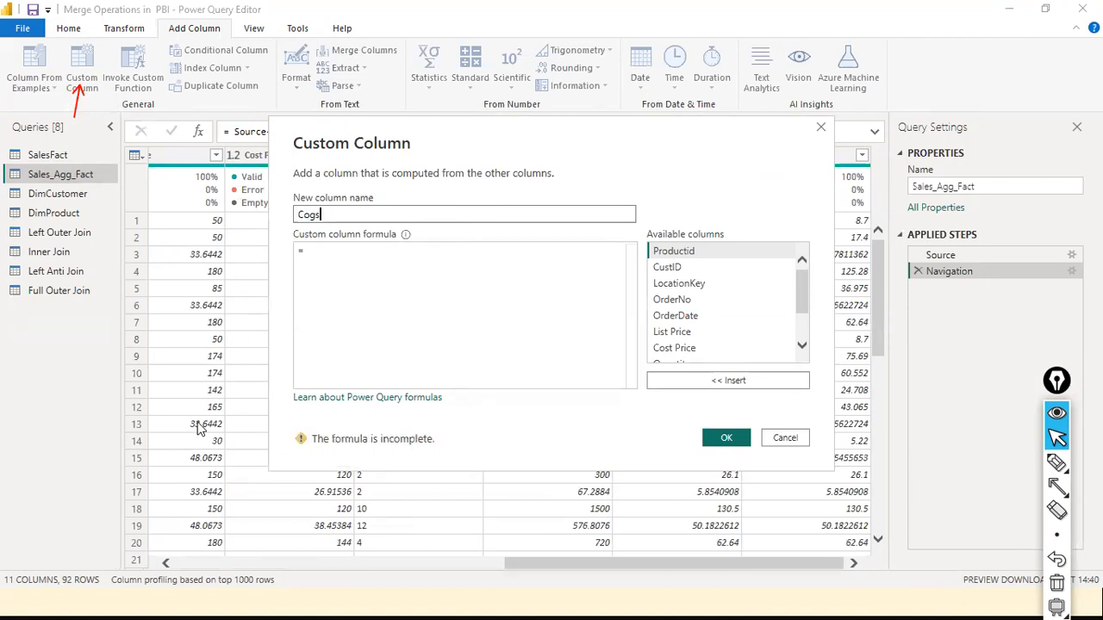
left_click(414, 255)
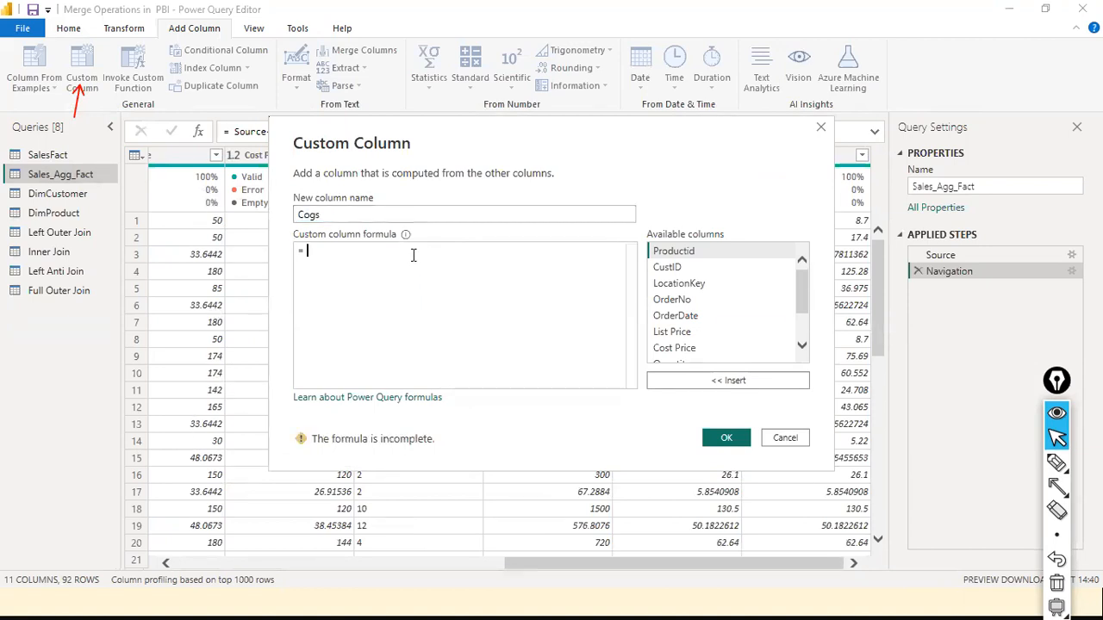
scroll(728, 319, "down", 1)
scroll(728, 319, "down", 1)
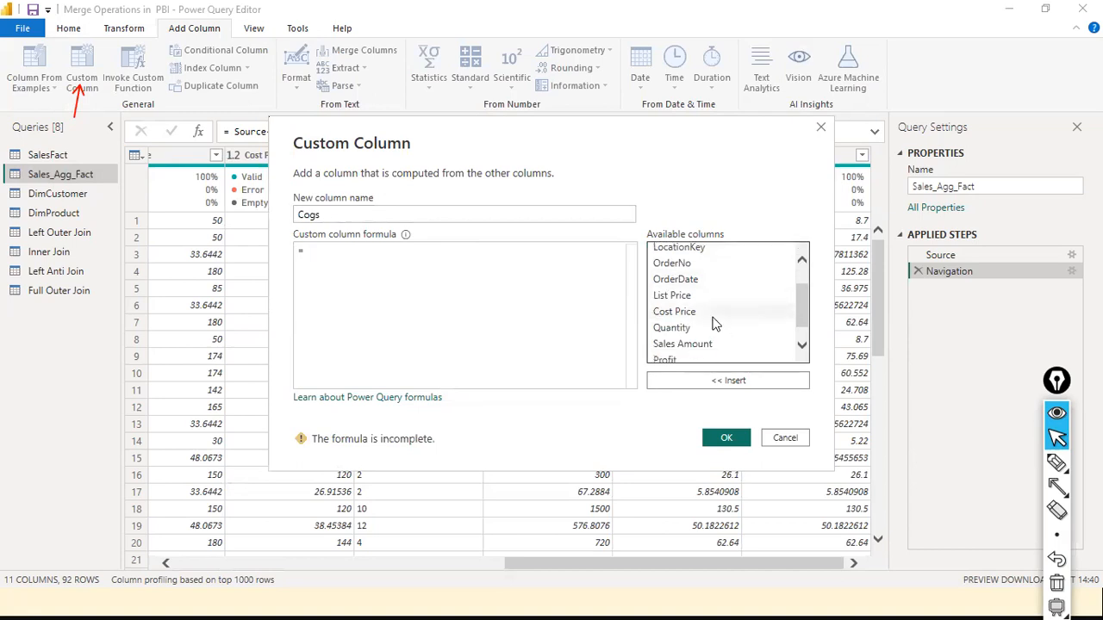
double_click(670, 329)
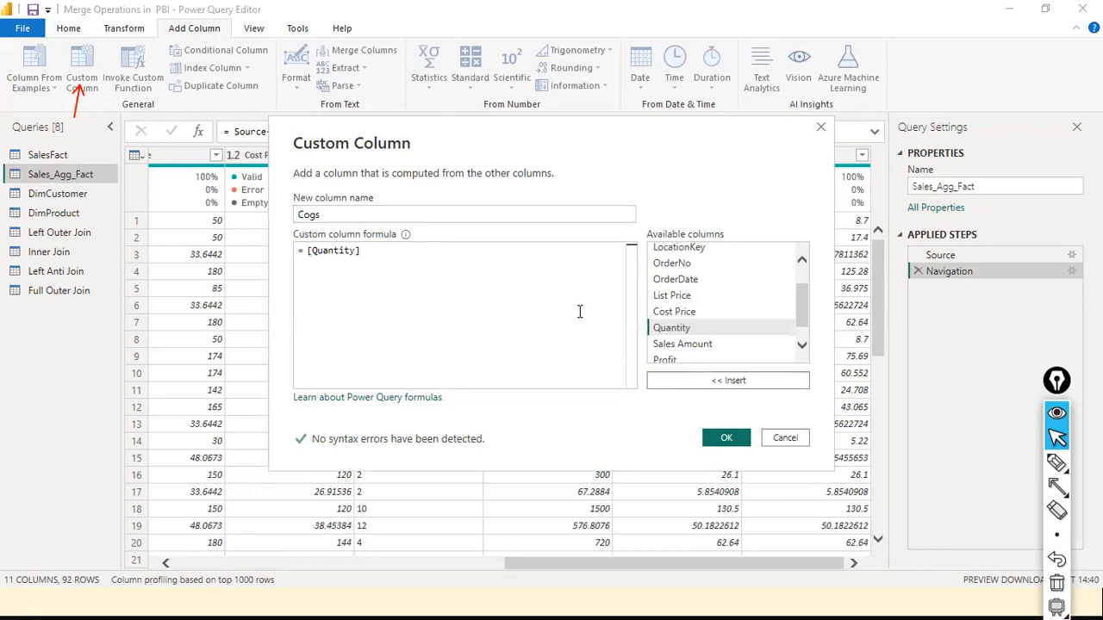
type("*")
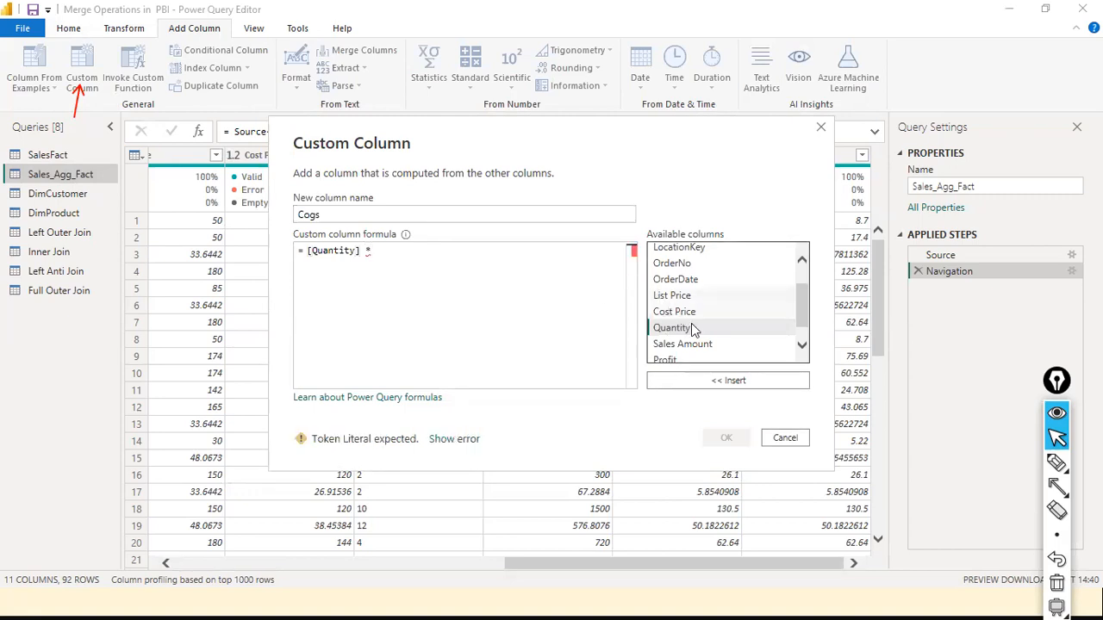
double_click(680, 309)
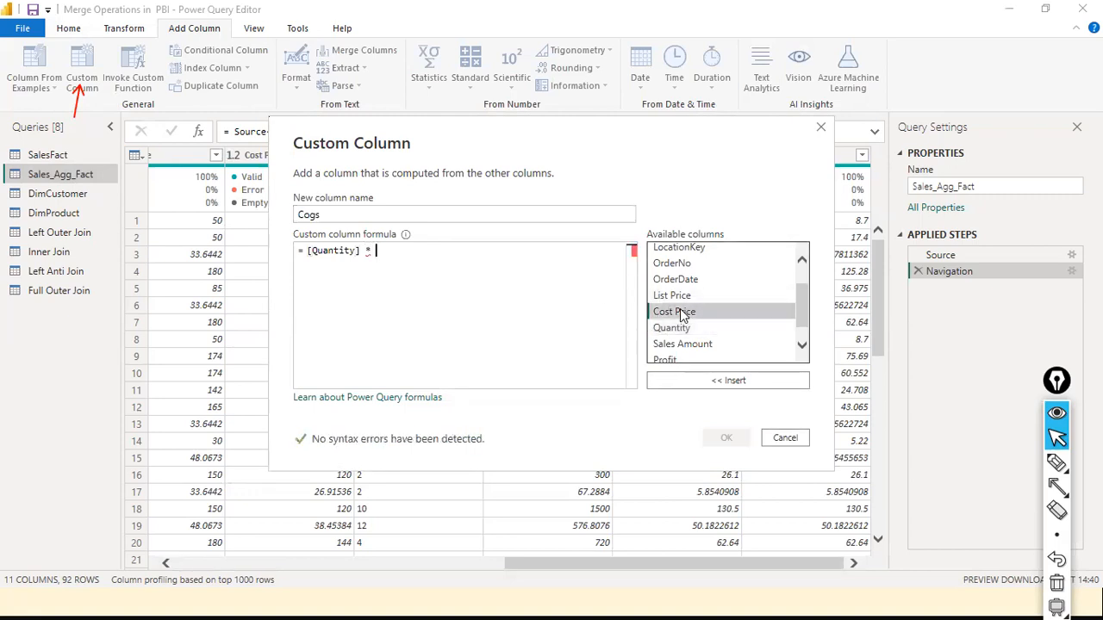
left_click(722, 438)
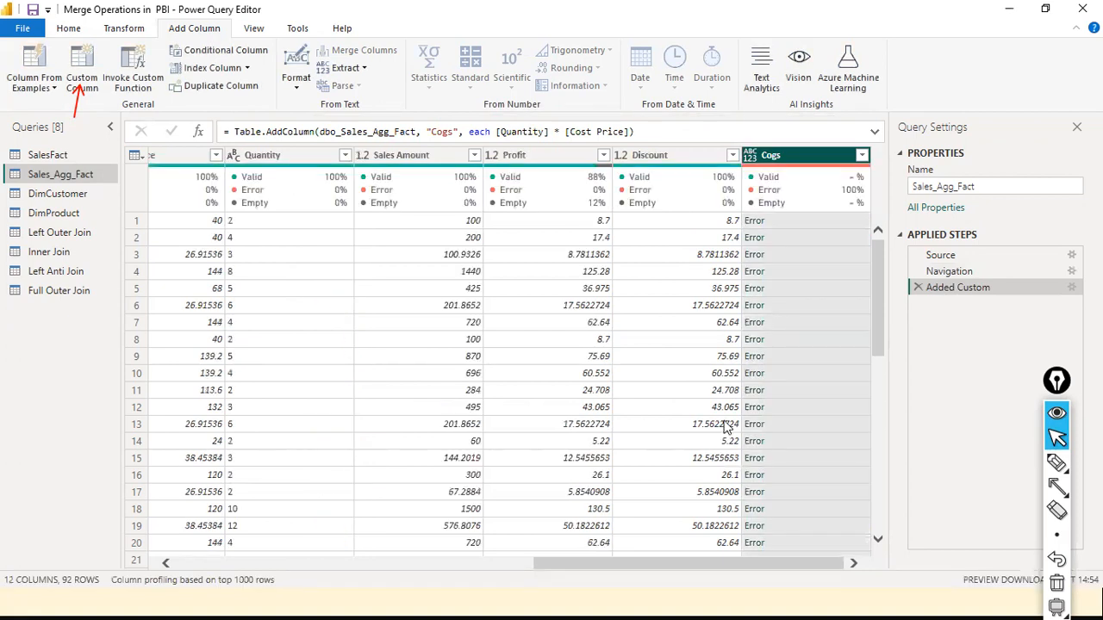
- Inspect the error behind the first Cogs value and return to the Cogs column in the Added Custom step
left_click(753, 222)
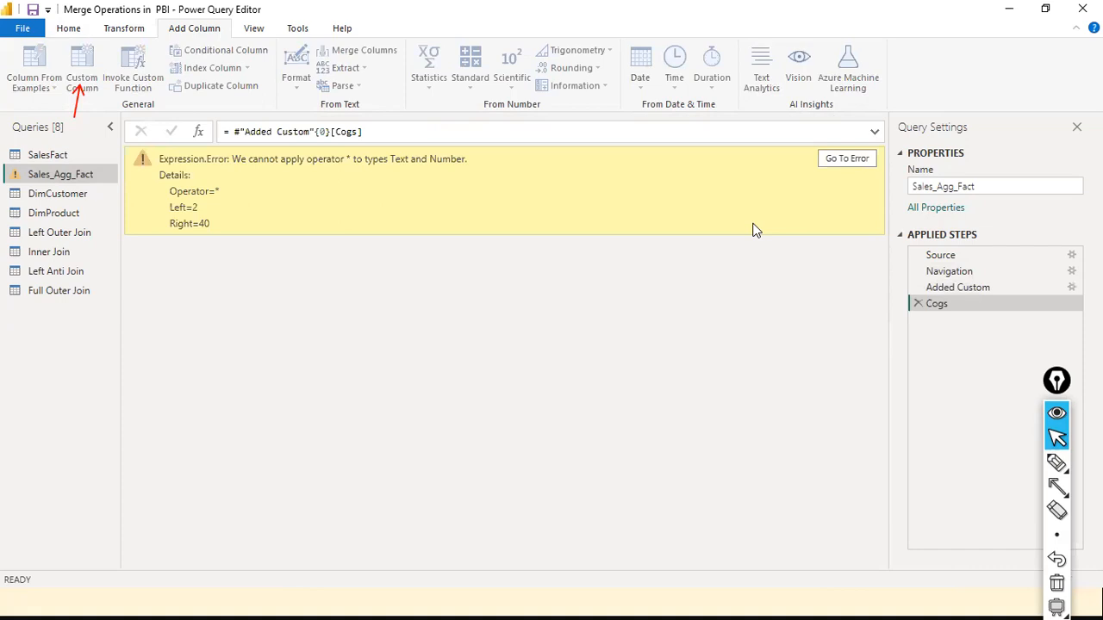
left_click(837, 158)
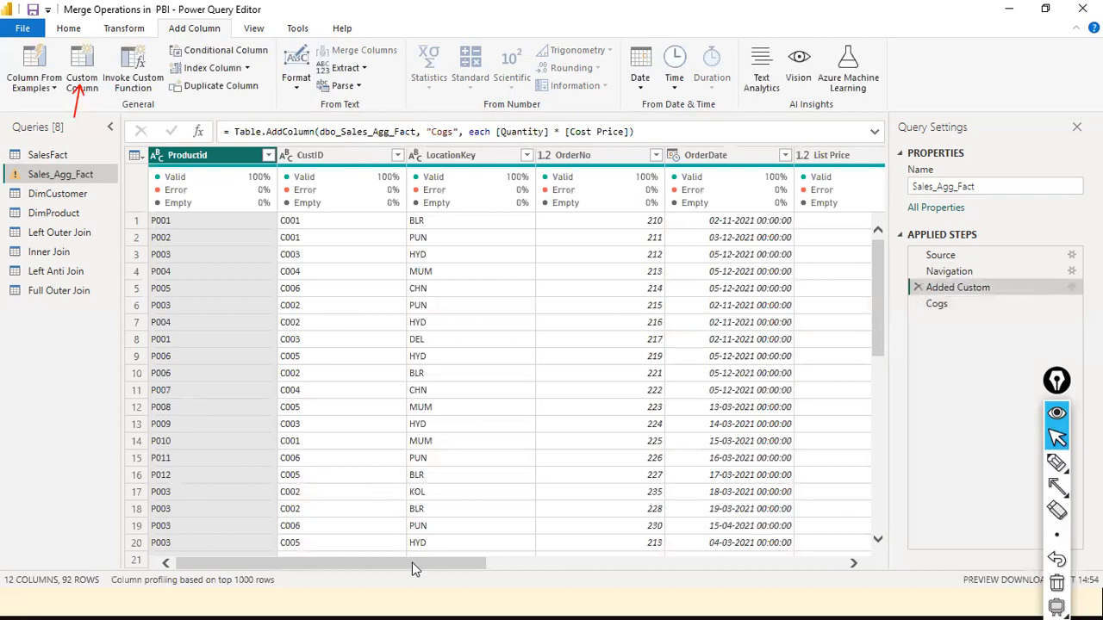
left_click_drag(411, 562, 773, 561)
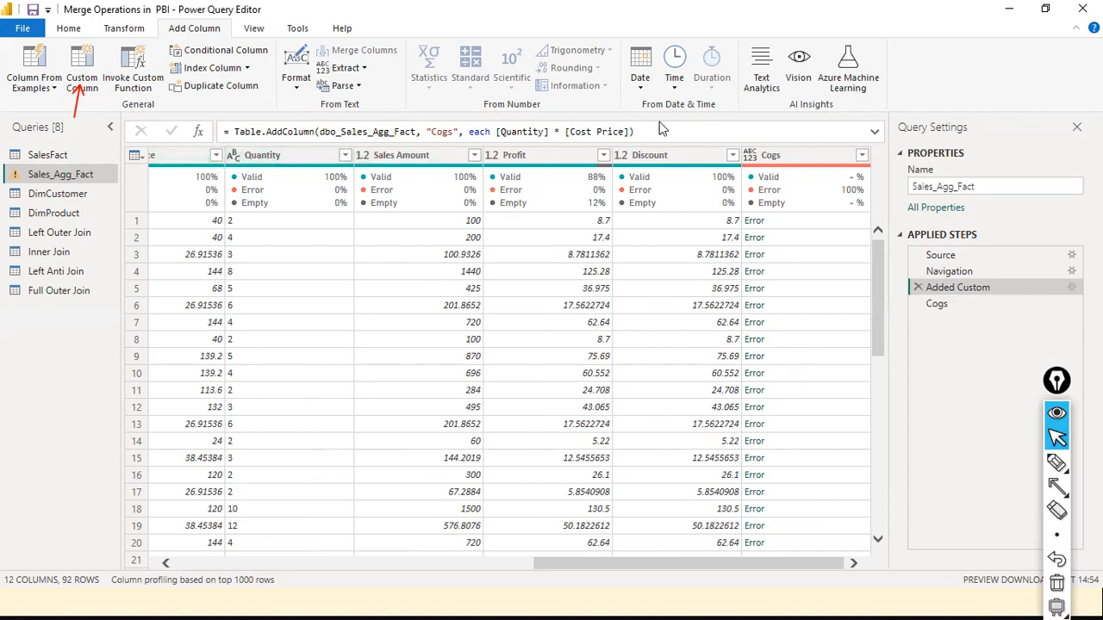
- Change the Quantity column's data type to Decimal Number, inserting the change as an intermediate step
left_click(235, 159)
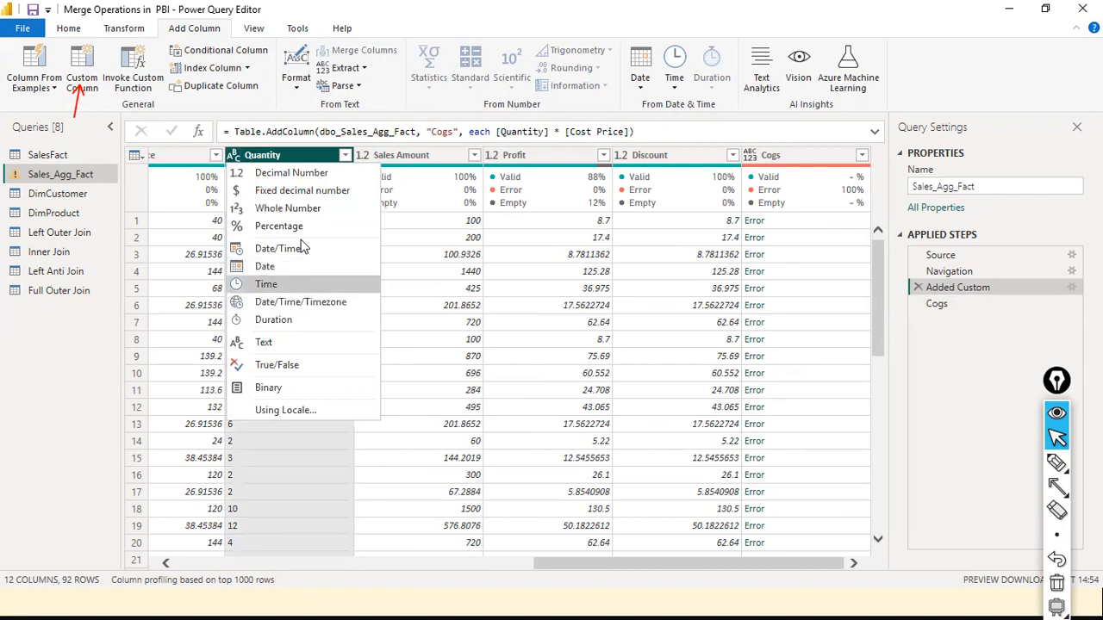
left_click(336, 172)
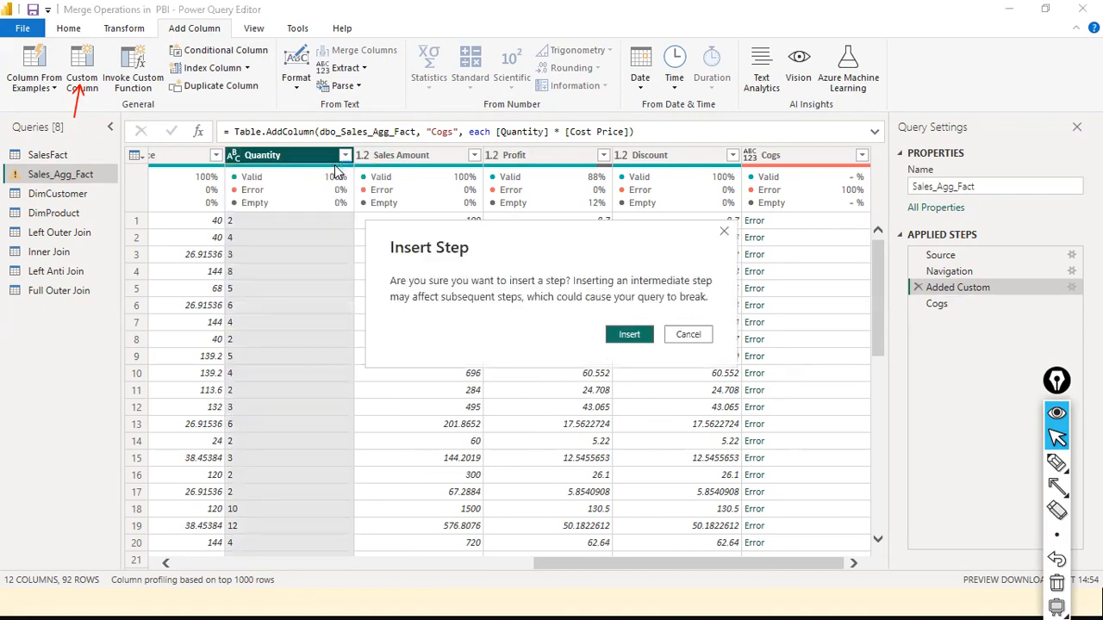
left_click(648, 336)
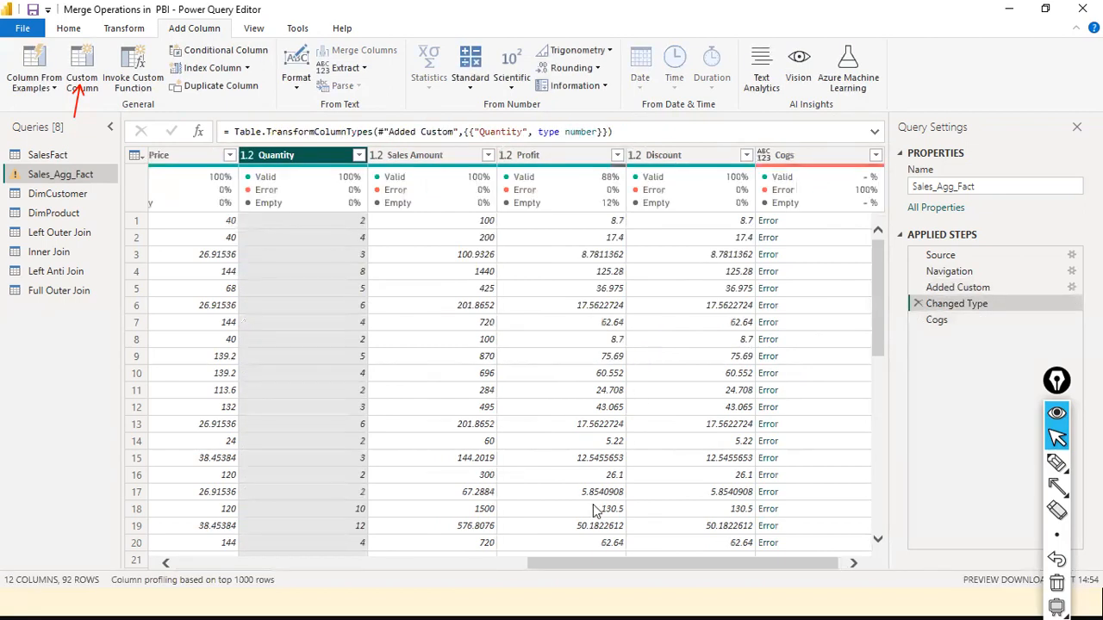
- Check the Quantity and Cogs columns in the Changed Type step, including the Cogs column statistics
scroll(573, 569, "right", 1)
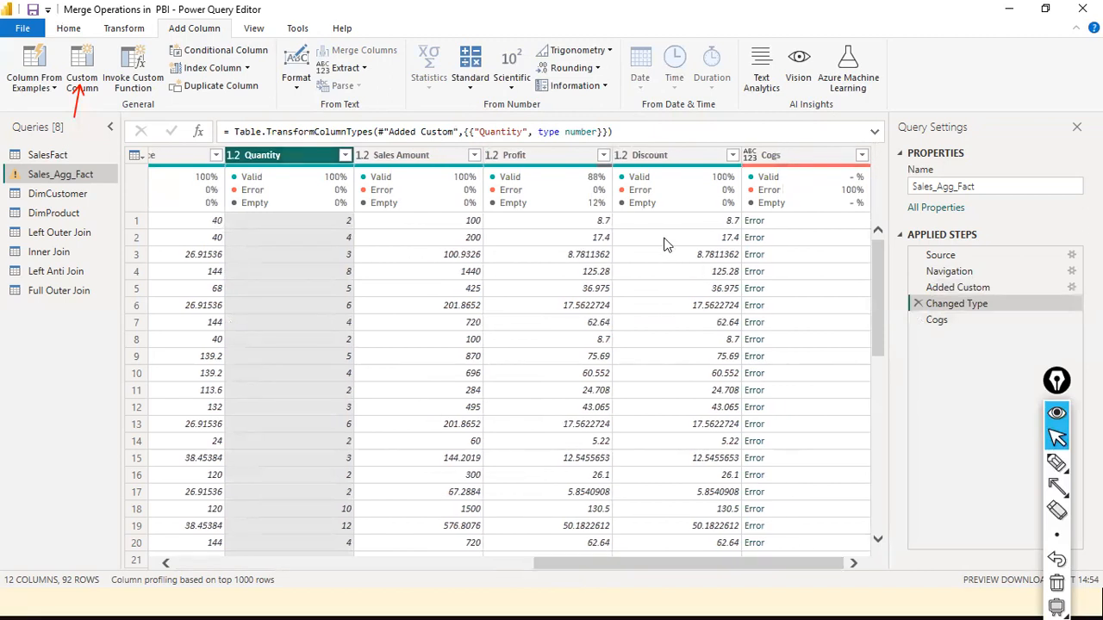
left_click(416, 567)
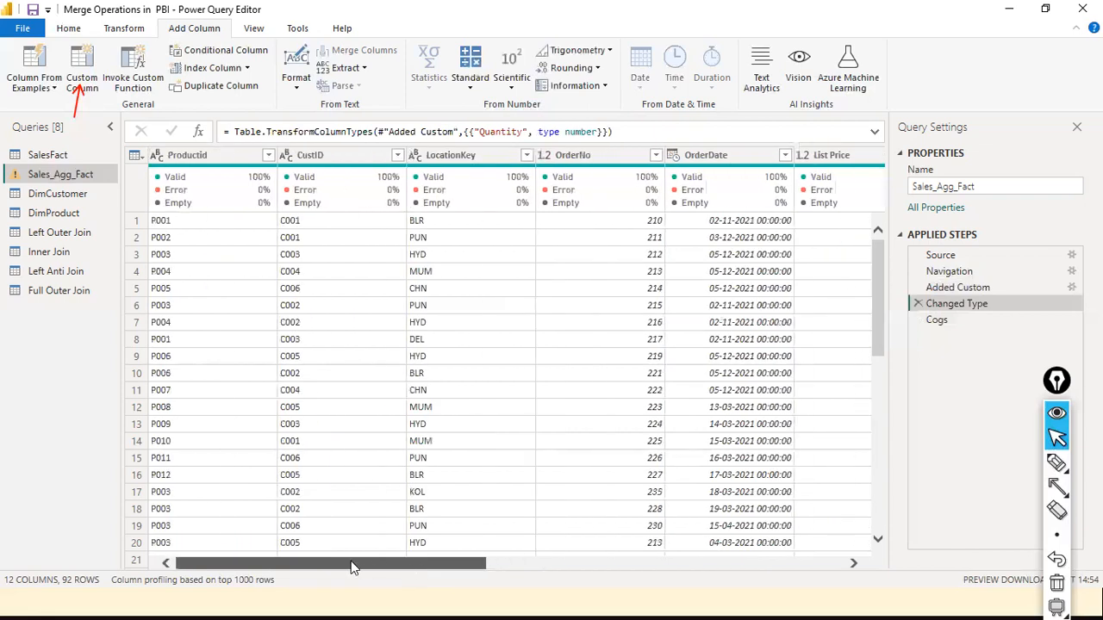
left_click_drag(355, 565, 652, 571)
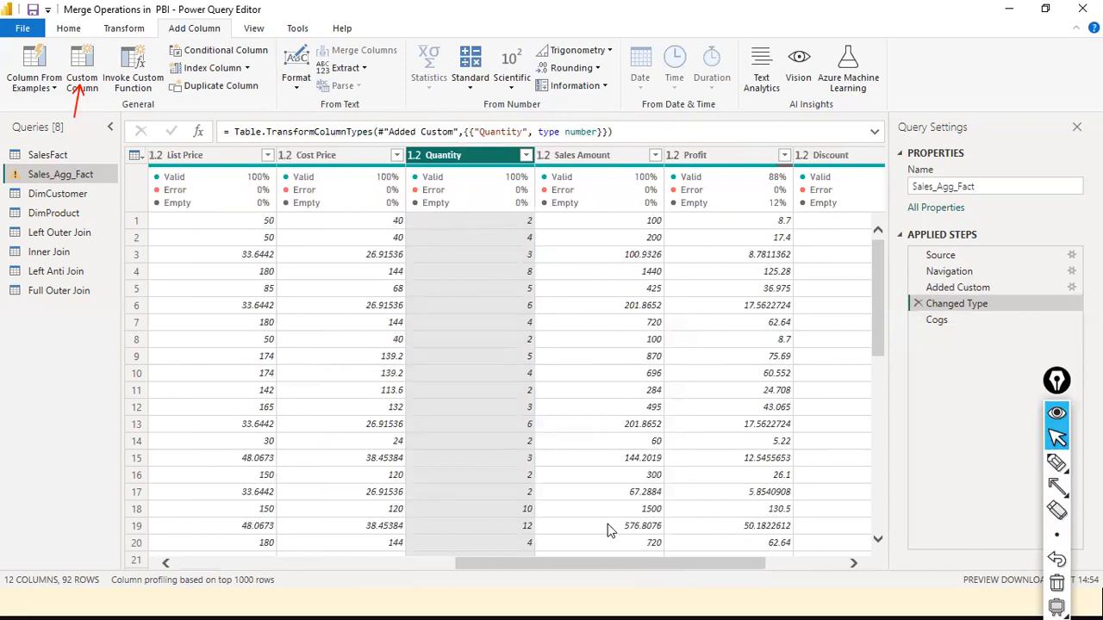
left_click(592, 561)
left_click_drag(604, 470, 684, 471)
left_click(813, 158)
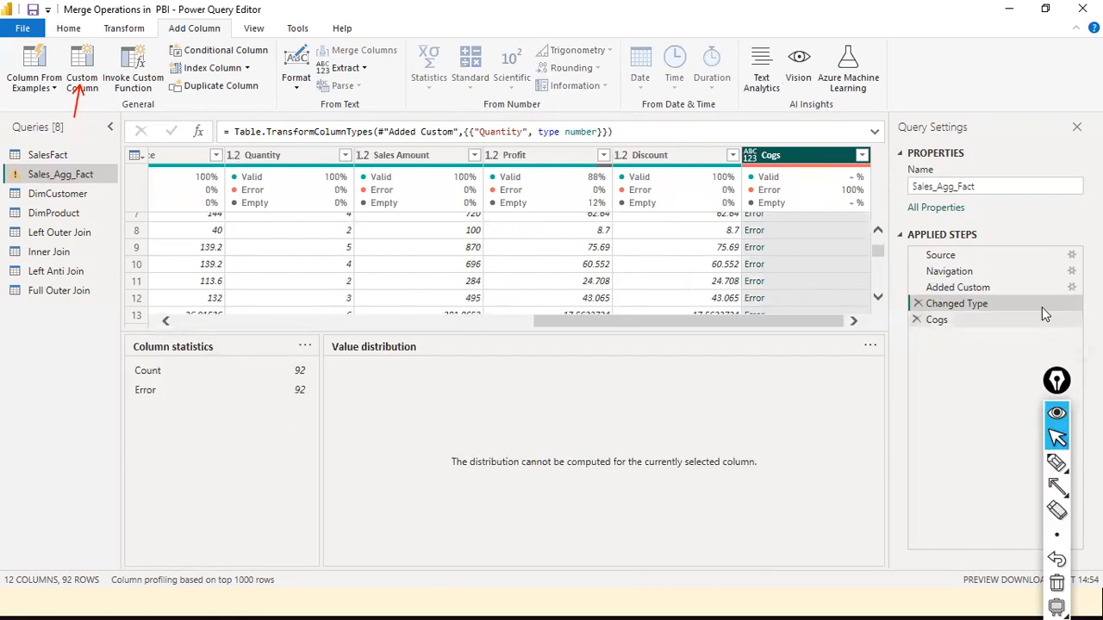
- Compare the Cogs and Changed Type applied steps, and review the custom column formula in the Added Custom step
left_click(971, 321)
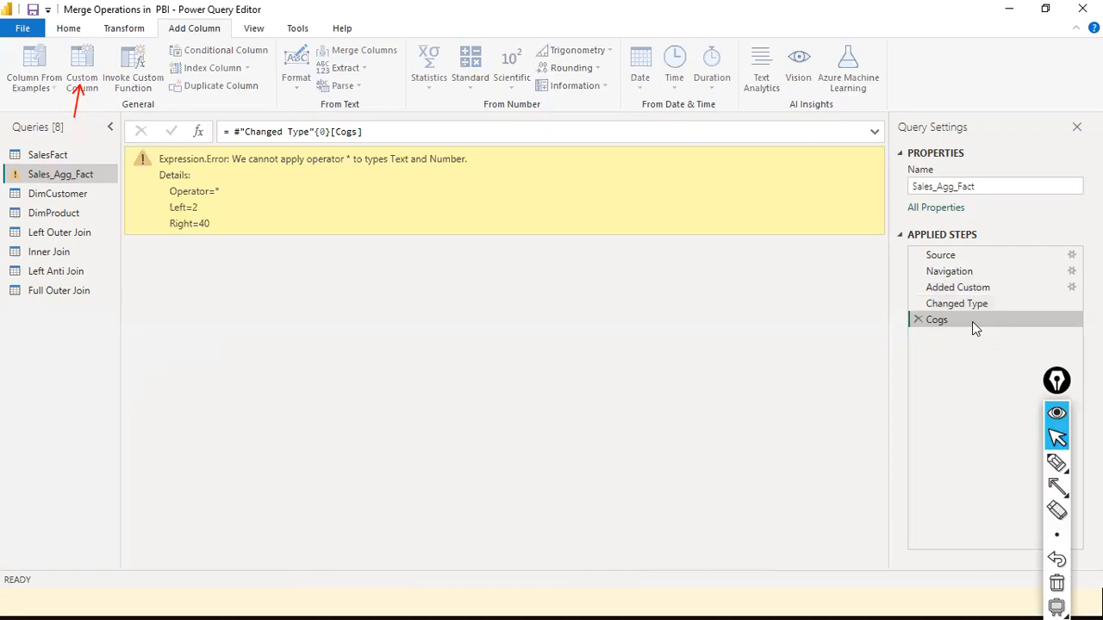
left_click(1053, 302)
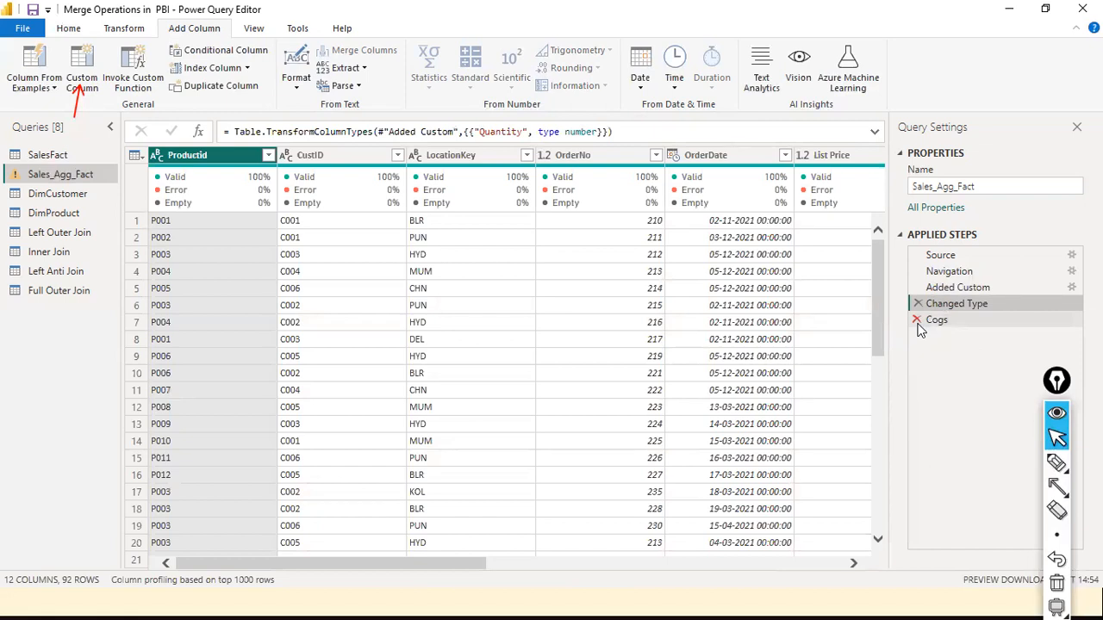
left_click(934, 323)
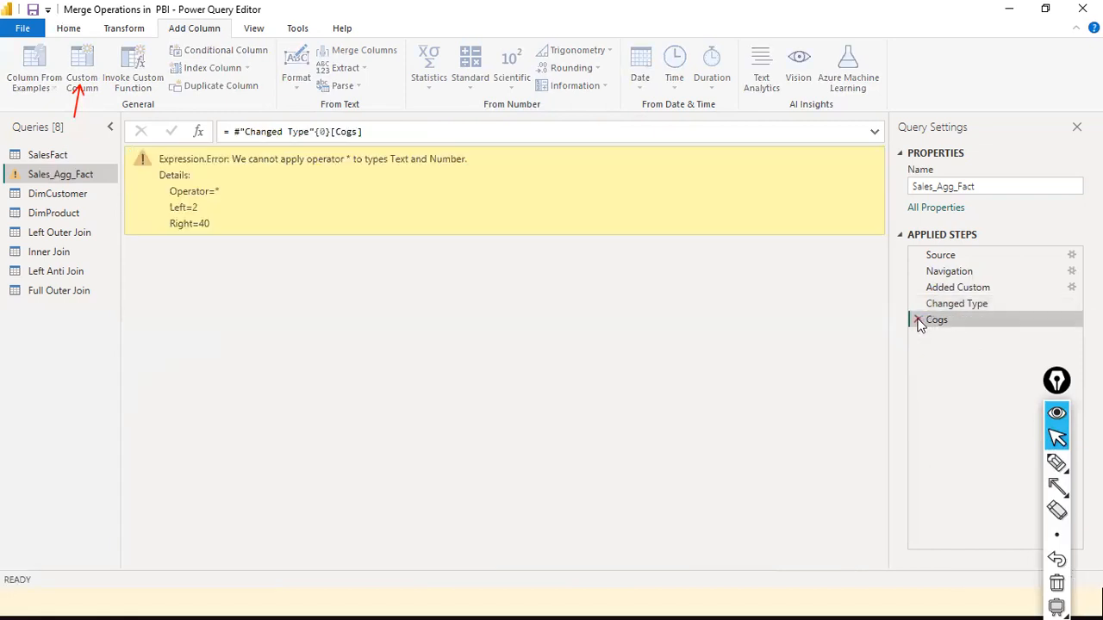
left_click(1053, 304)
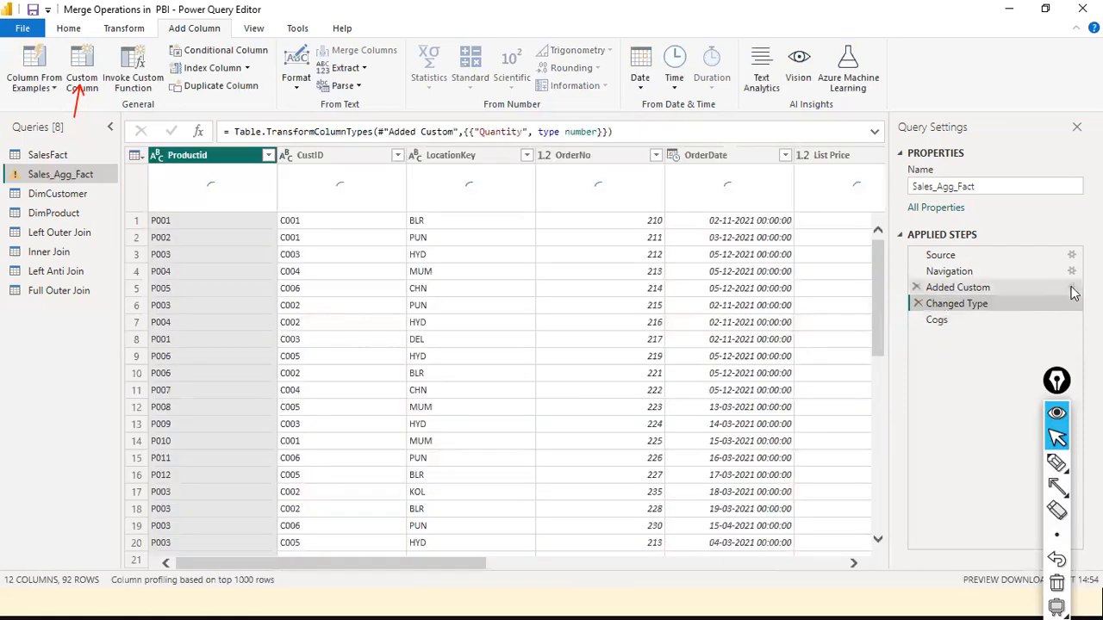
left_click(1071, 288)
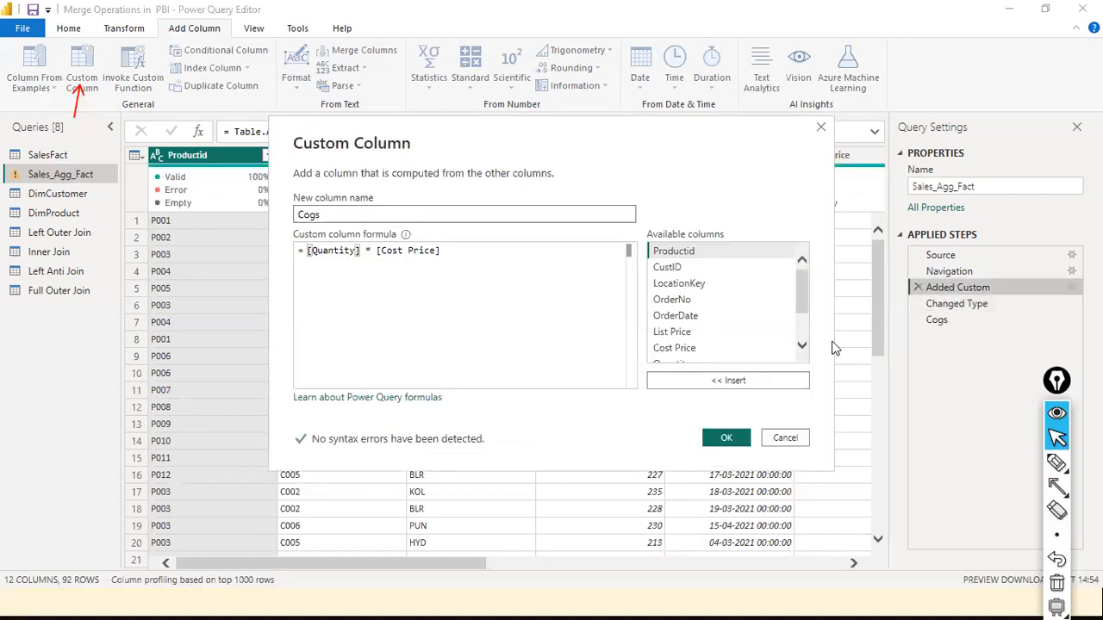
left_click(727, 438)
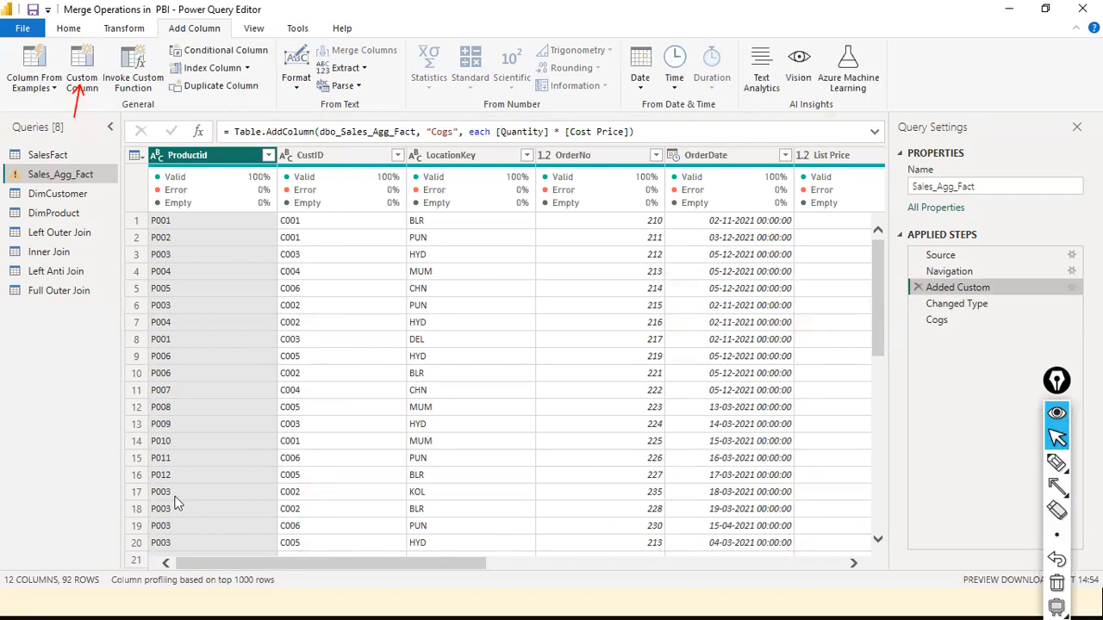
- Remove the Cogs column after the Added Custom step, inserting the removal as an intermediate step
left_click_drag(297, 564, 659, 563)
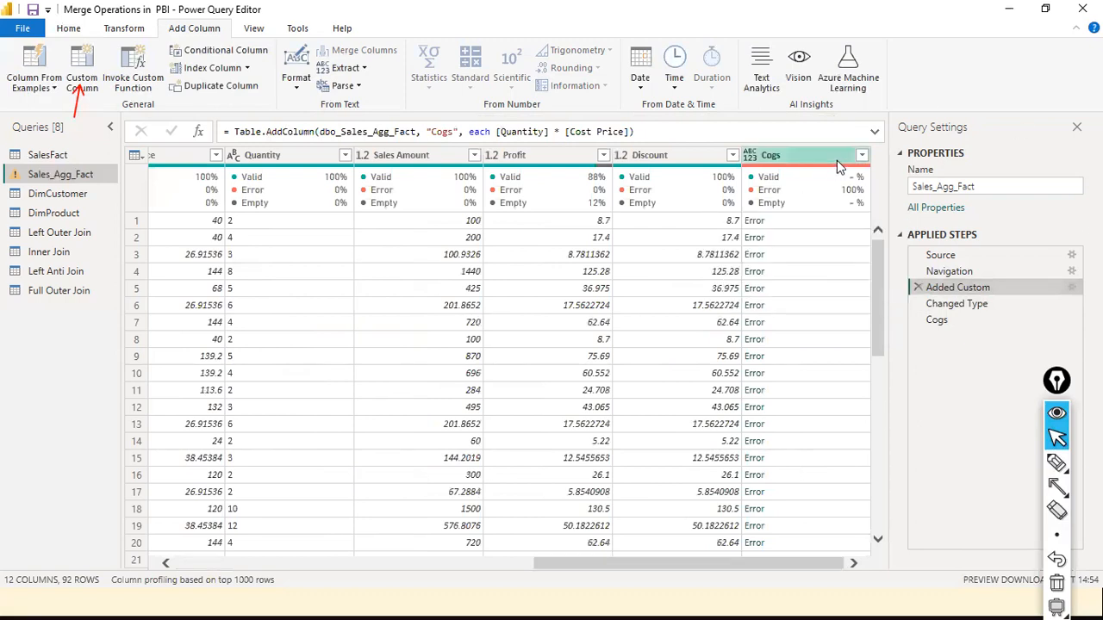
left_click(687, 132)
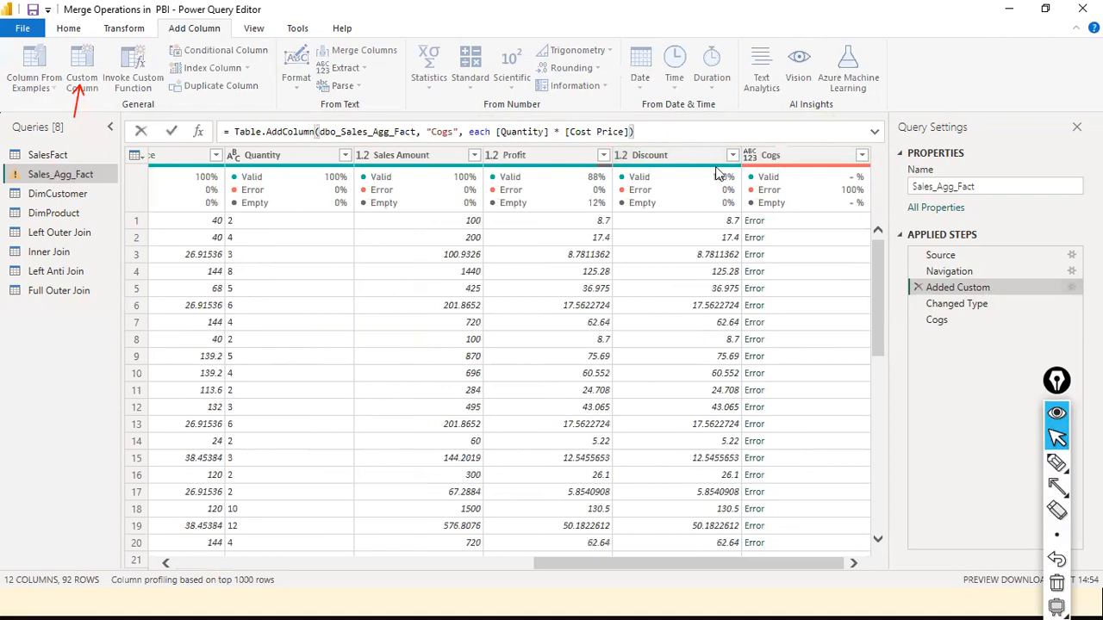
right_click(769, 157)
left_click(801, 191)
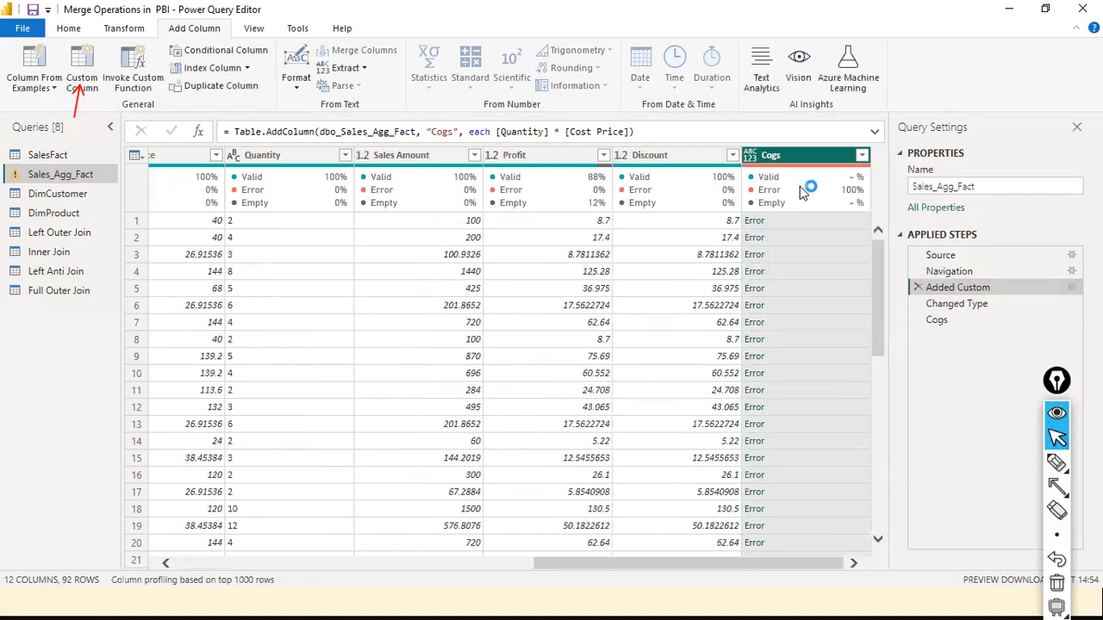
left_click(630, 335)
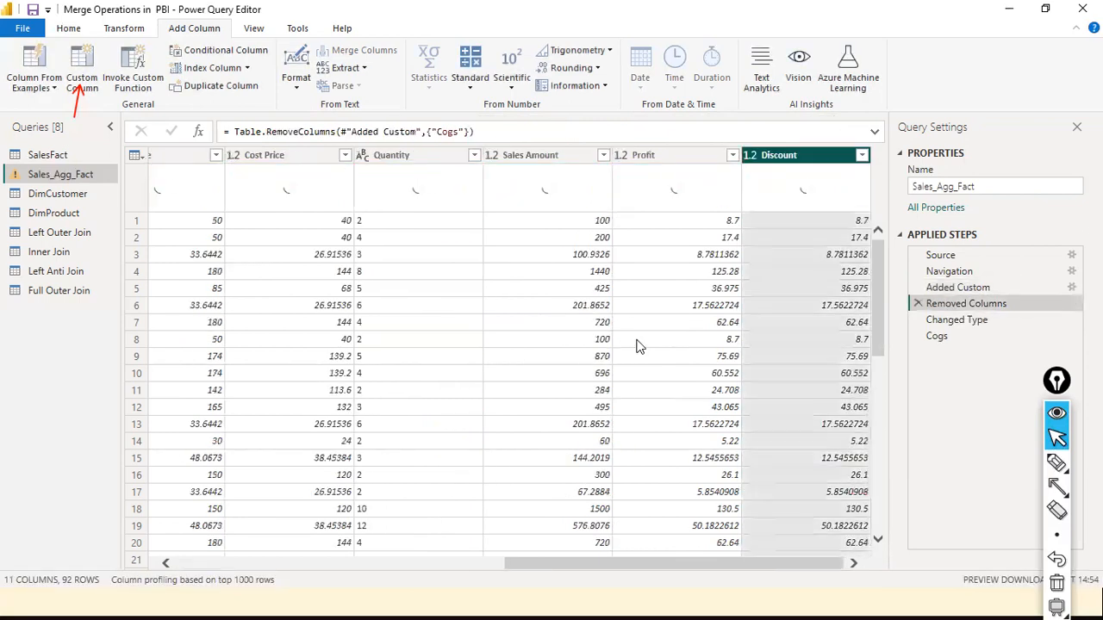
- Delete the last applied step, Cogs, and check the Cost Price and Quantity columns in the Changed Type step
left_click(79, 67)
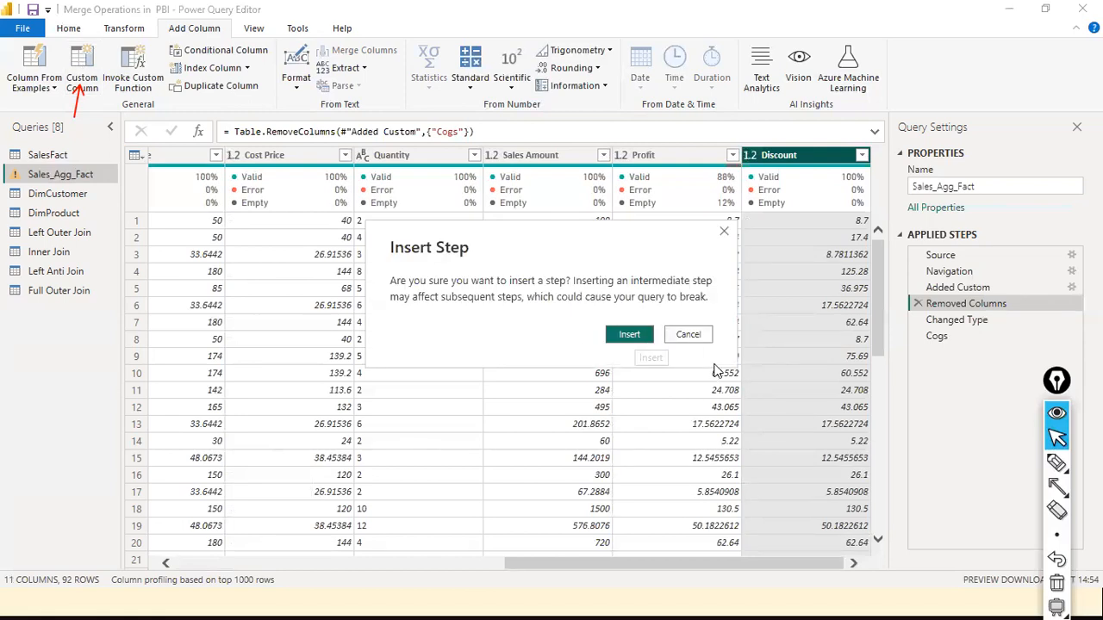
left_click(703, 336)
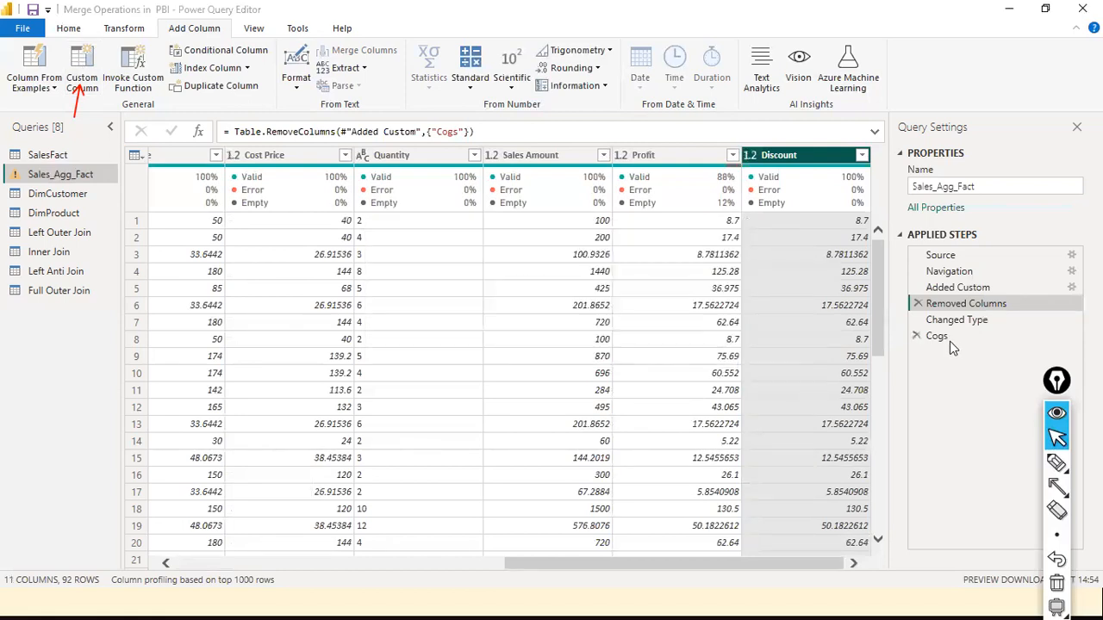
left_click(947, 340)
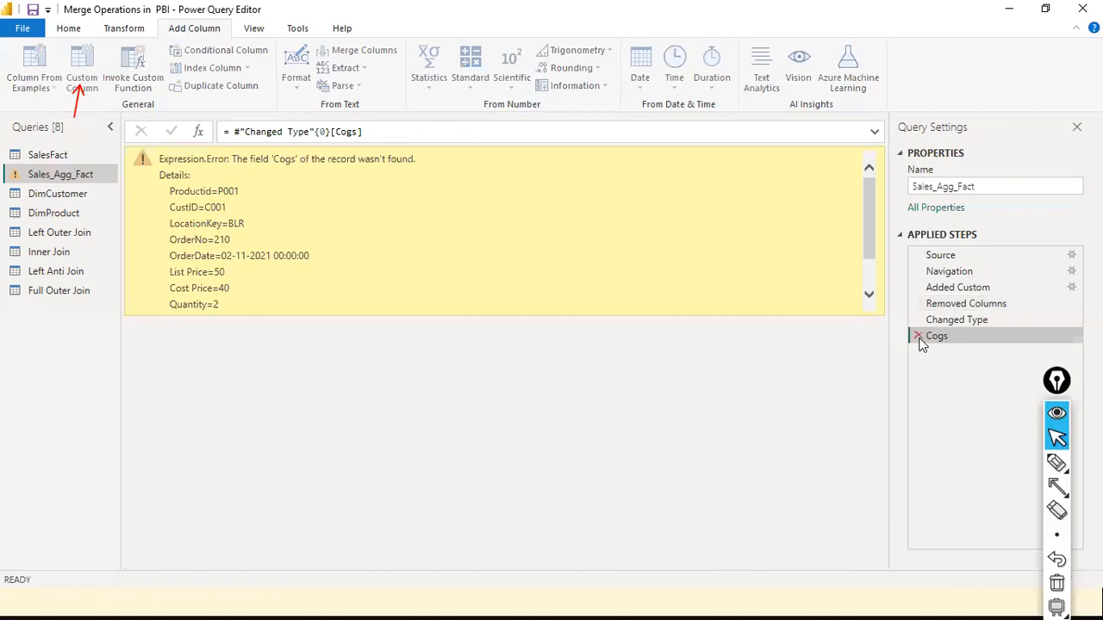
left_click(918, 336)
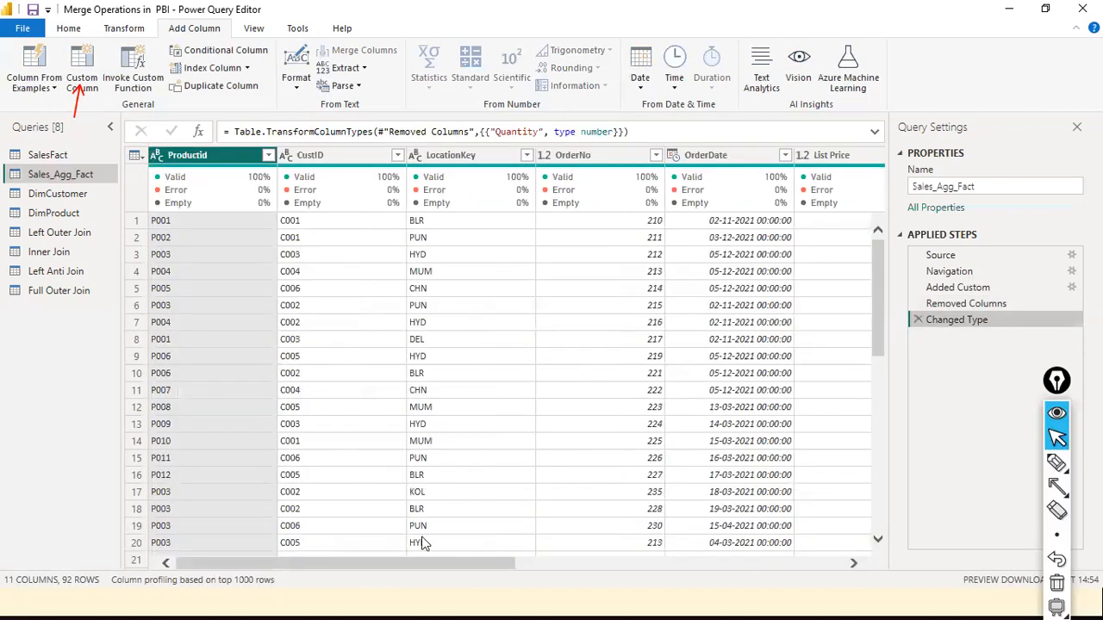
left_click_drag(416, 561, 987, 563)
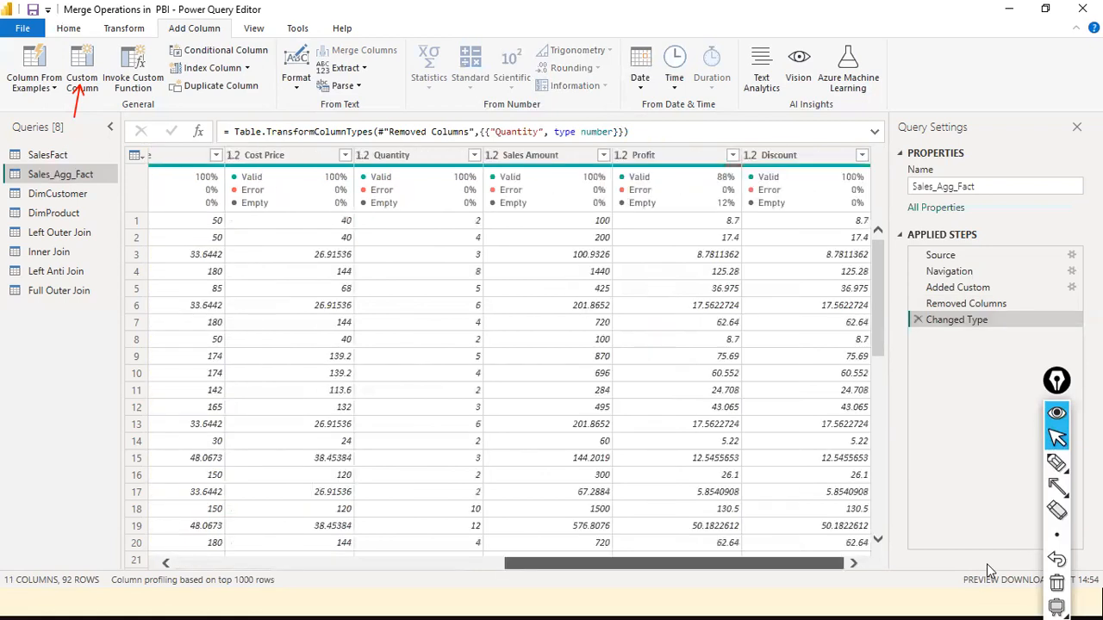
left_click_drag(986, 563, 693, 509)
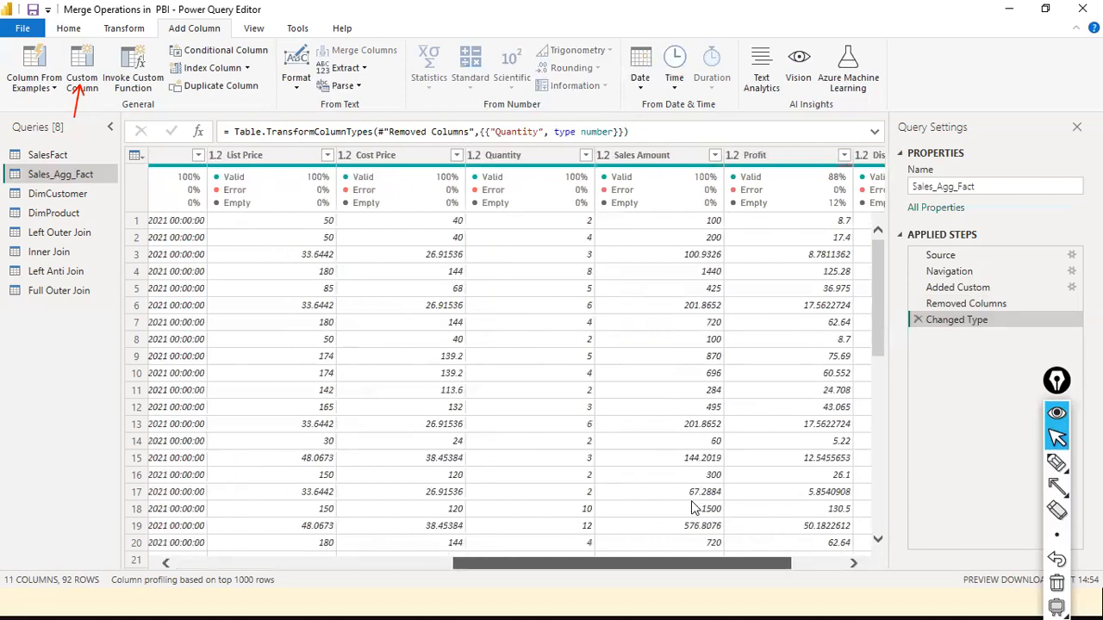
- Add a custom column to Sales_Agg_Fact with the formula [Cost Price]*[Quantity], keeping the default name Custom
left_click(97, 69)
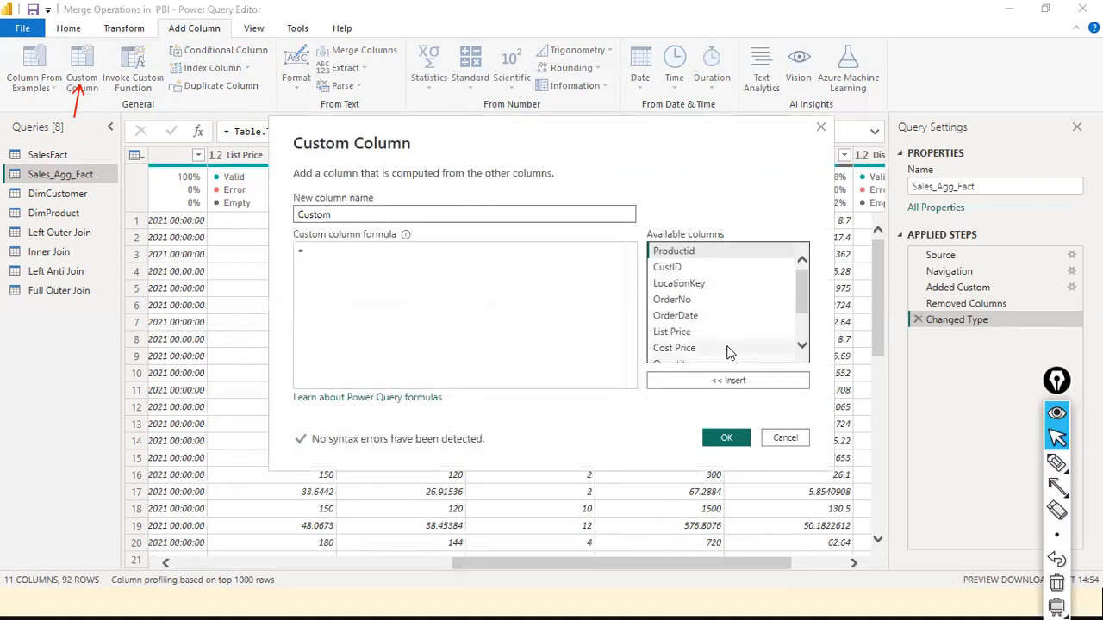
scroll(722, 338, "down", 1)
double_click(692, 313)
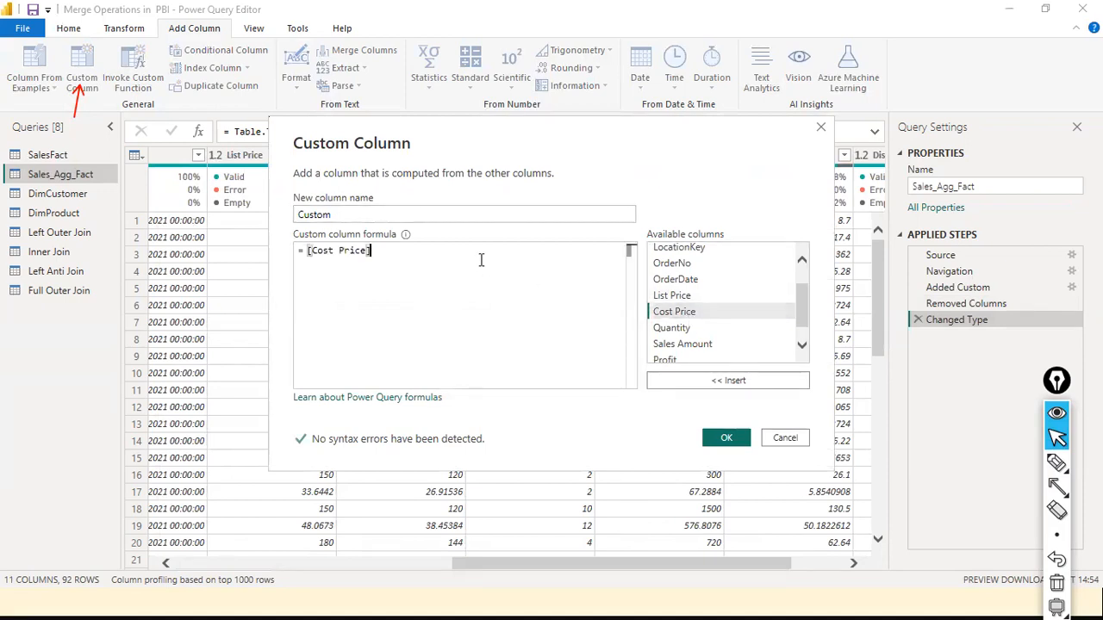
type("*")
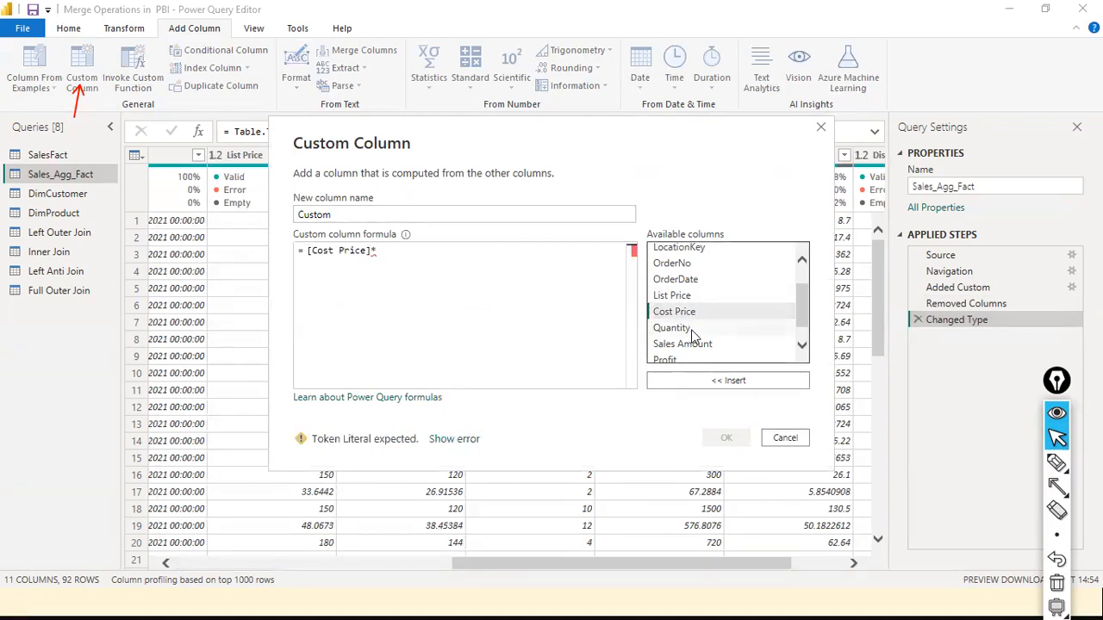
left_click(691, 330)
double_click(691, 329)
left_click(726, 438)
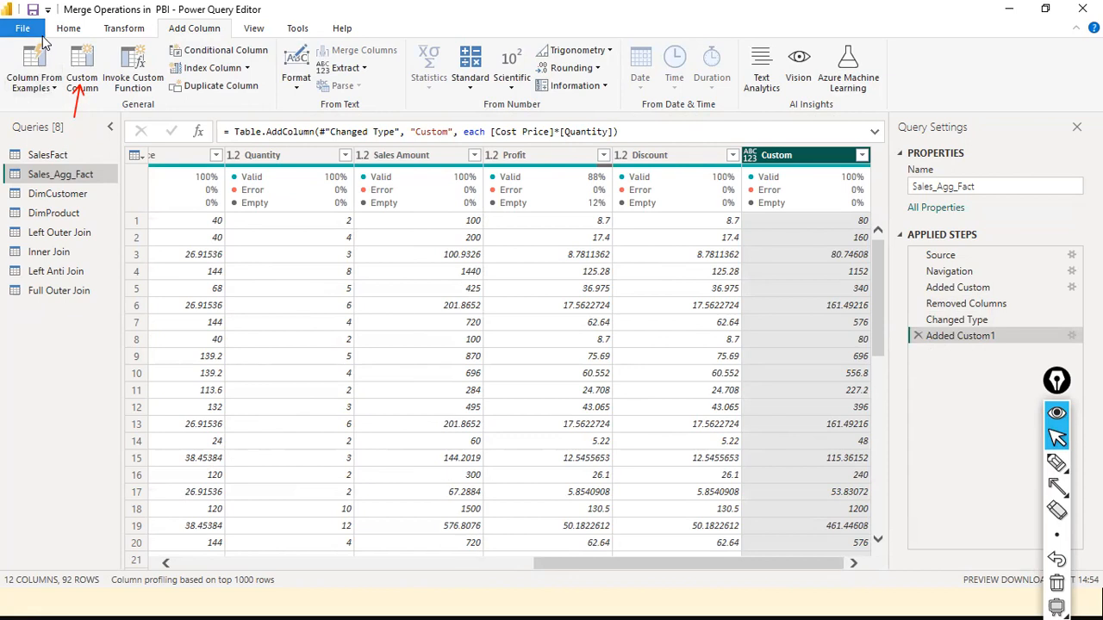
- Close the Power Query Editor and apply the pending query changes in the Power BI Desktop report
left_click(22, 28)
left_click(43, 53)
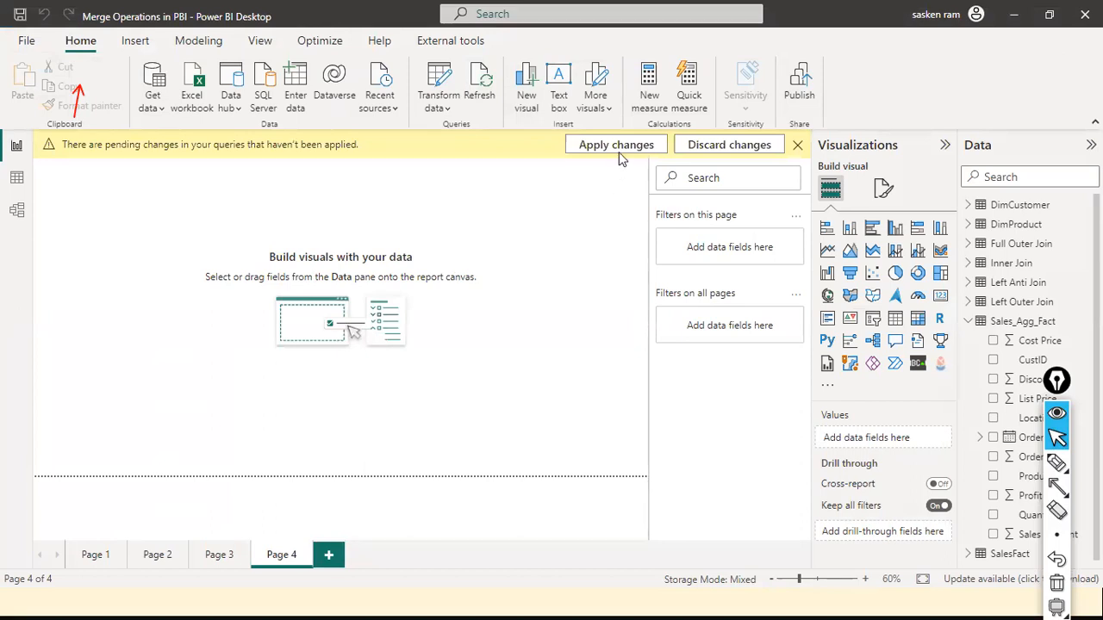
left_click(618, 152)
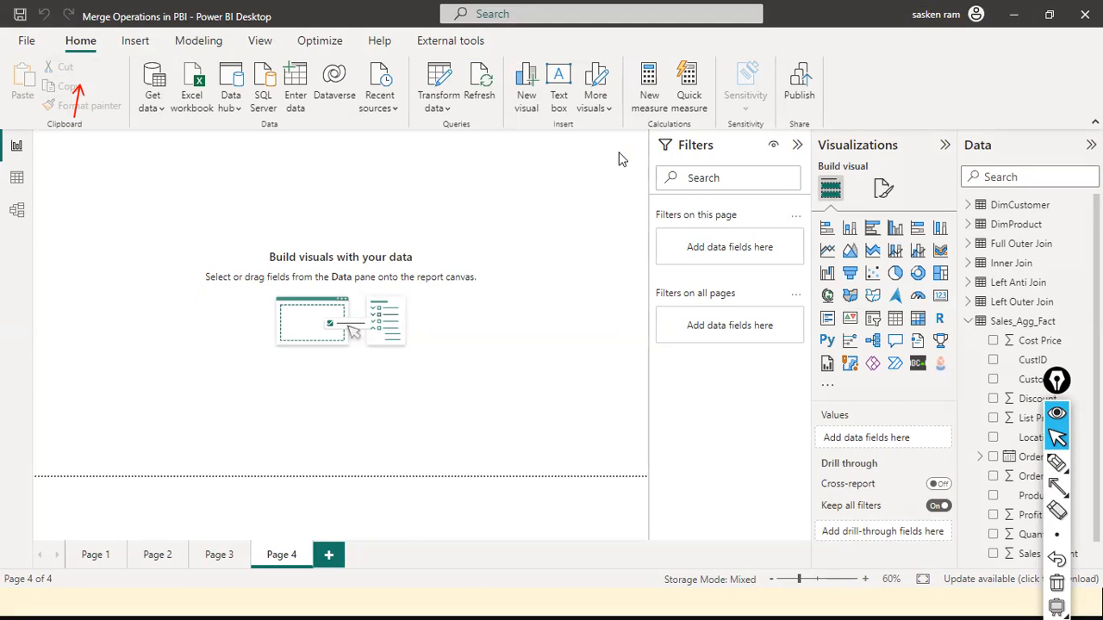
- Examine the SalesFact table in the model diagram and the storage mode options available for it
left_click(15, 211)
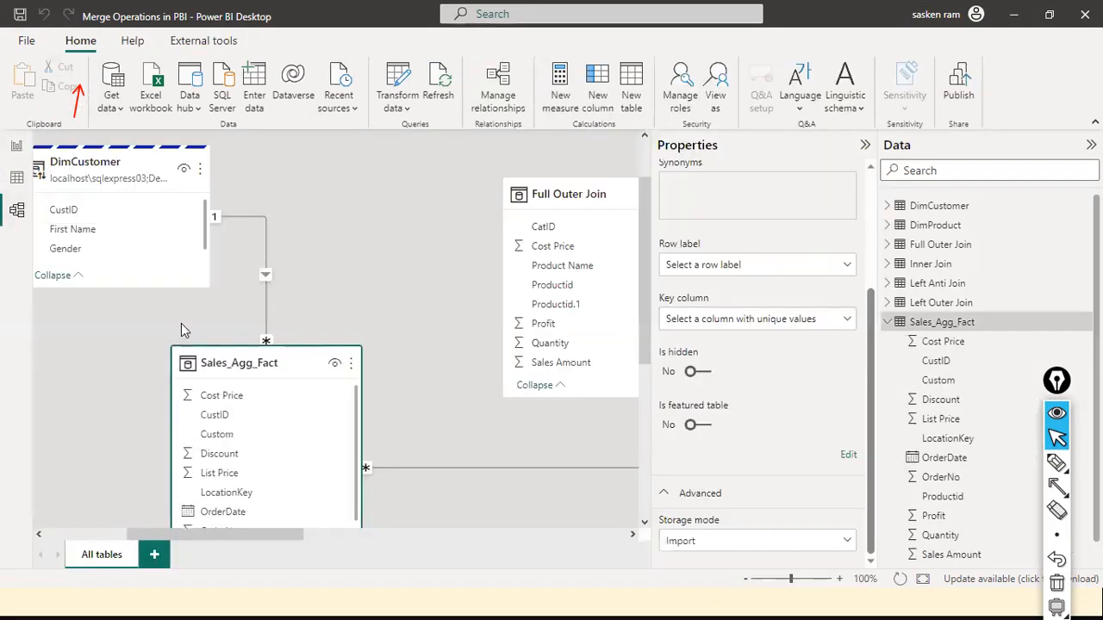
left_click(81, 533)
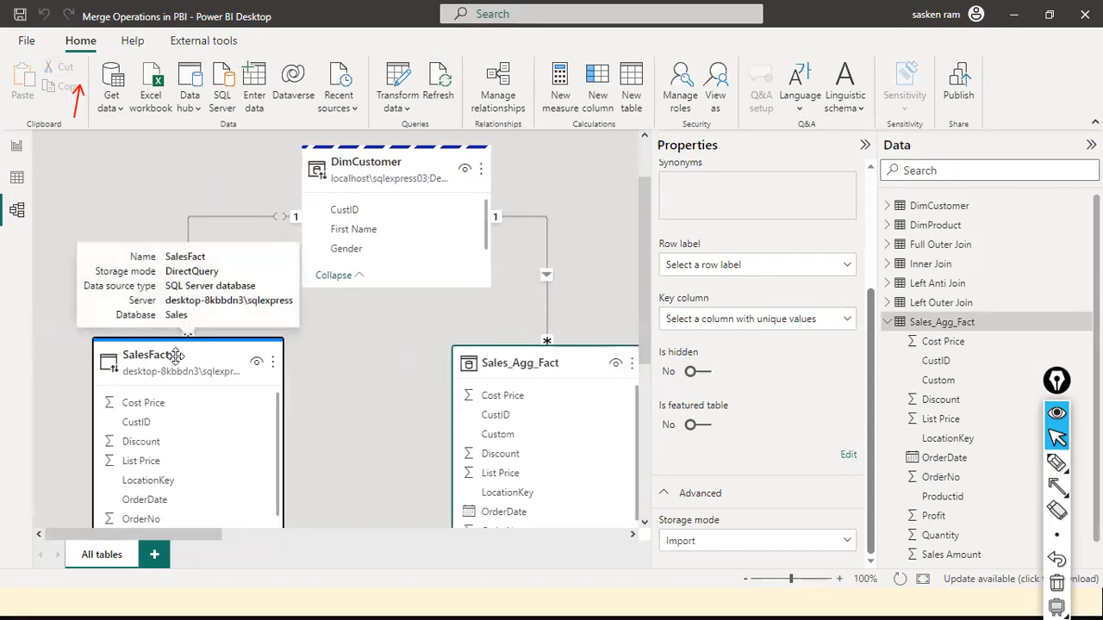
left_click(174, 357)
left_click(845, 543)
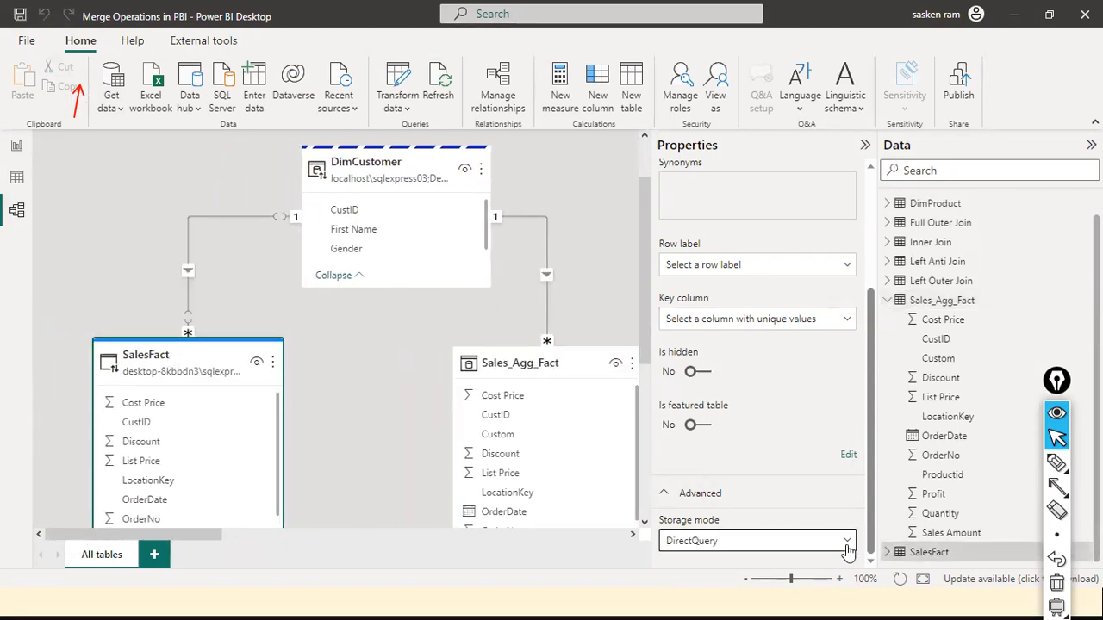
left_click(848, 549)
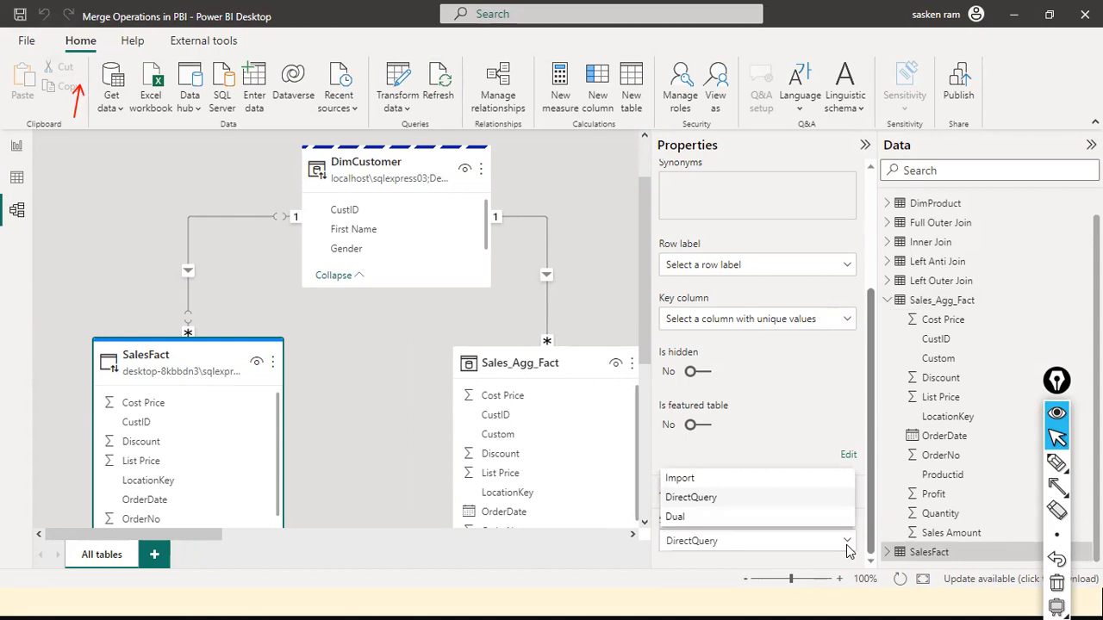
left_click(362, 358)
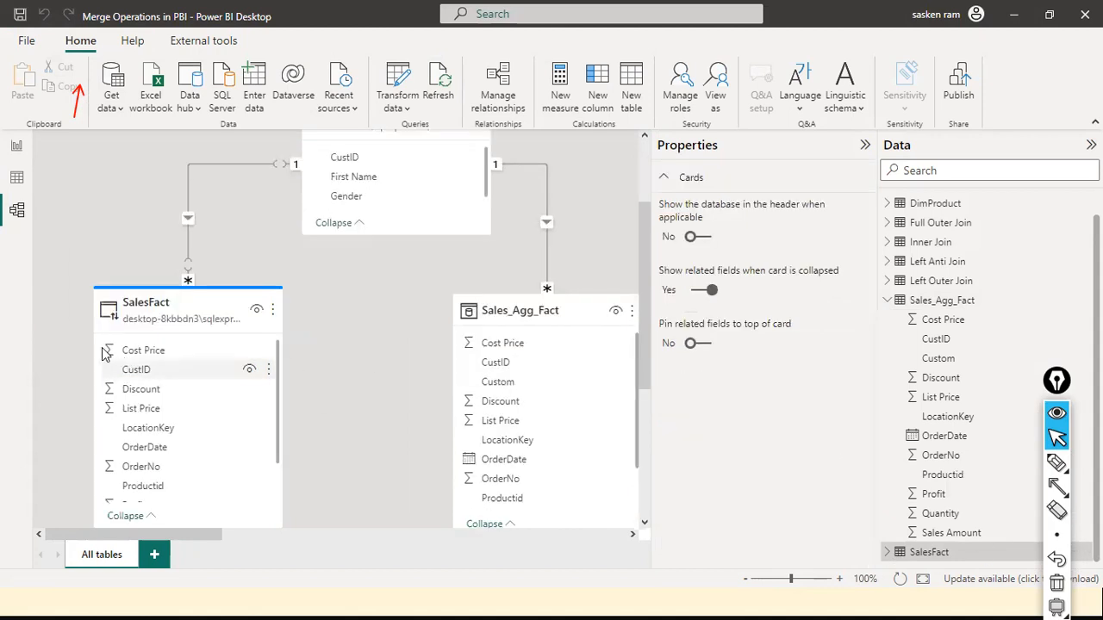
mouse_move(185, 316)
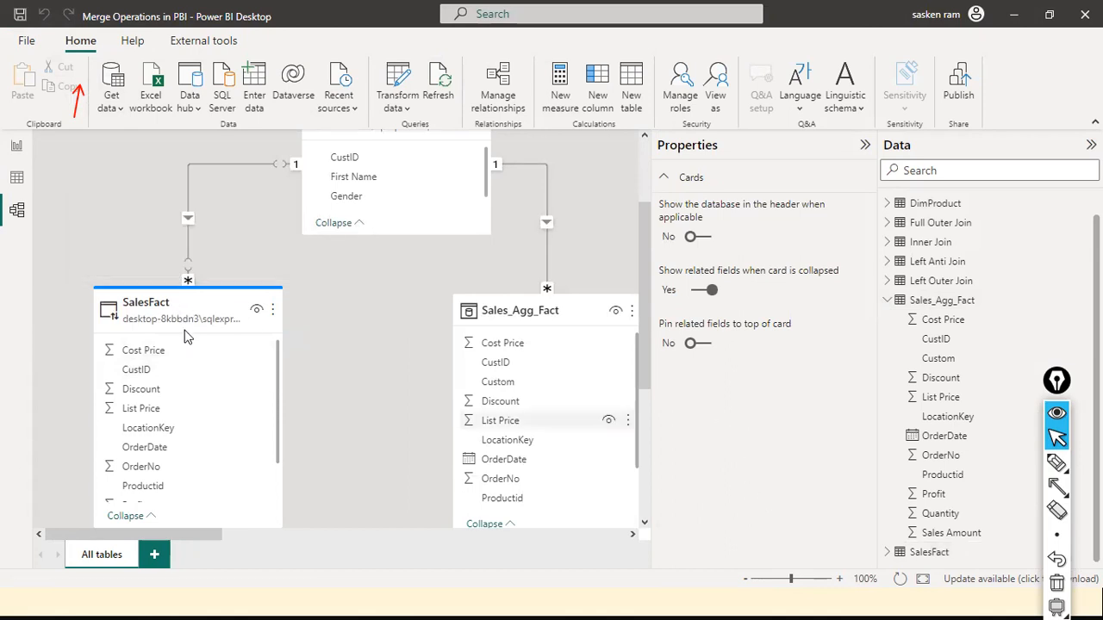
mouse_move(232, 306)
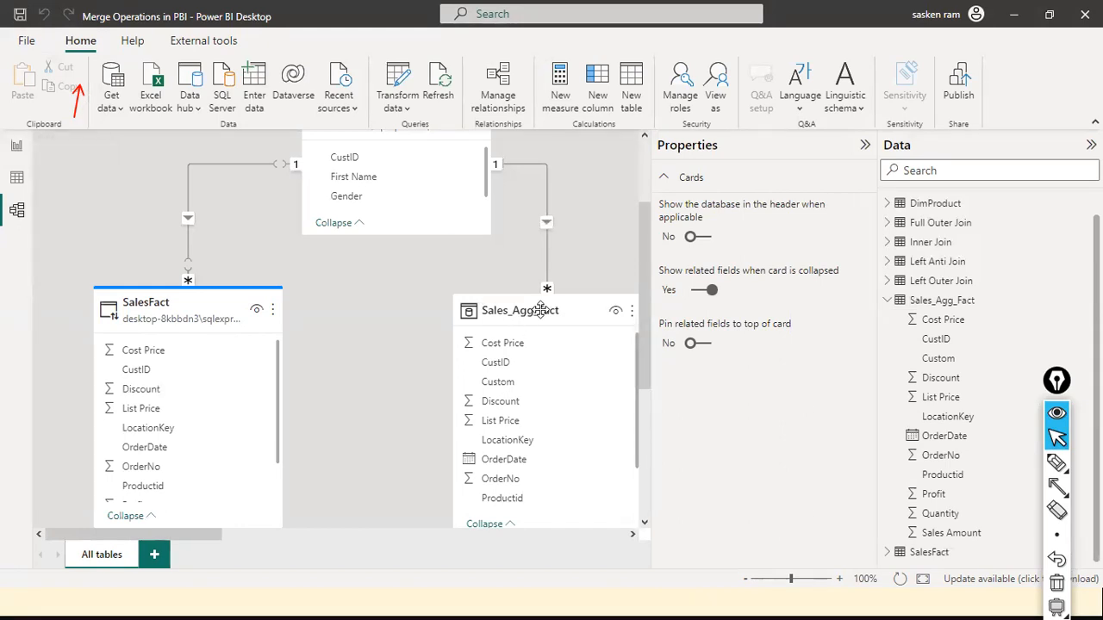
- Look through the fields of the Sales_Agg_Fact table in the model diagram and the field list
left_click(558, 391)
scroll(557, 391, "down", 3)
scroll(557, 391, "up", 6)
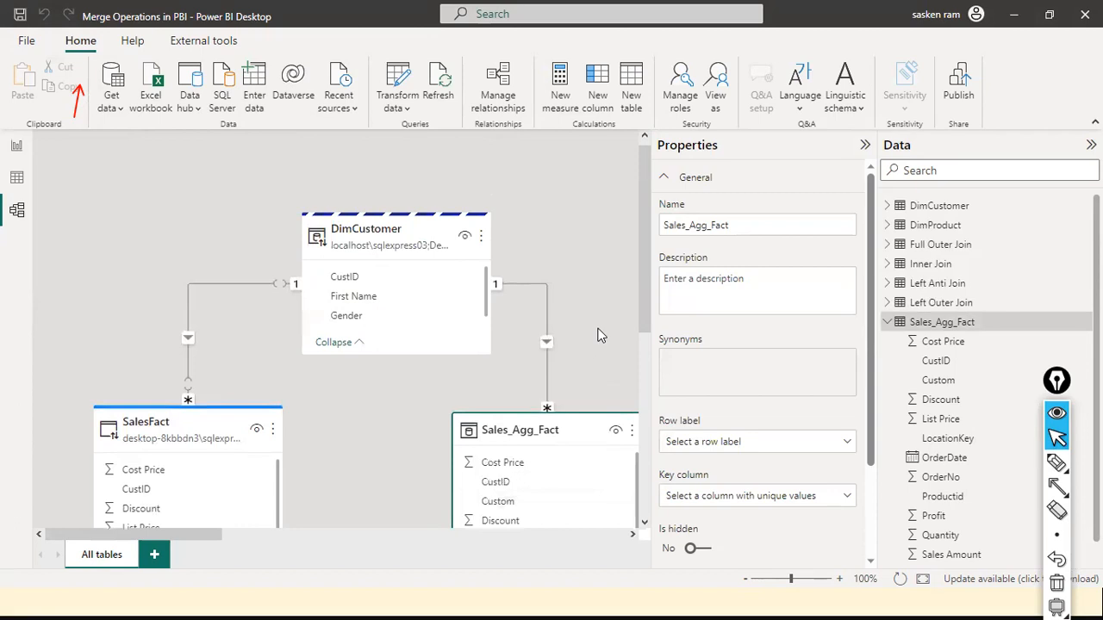
scroll(600, 335, "down", 3)
scroll(554, 448, "down", 3)
scroll(552, 450, "down", 3)
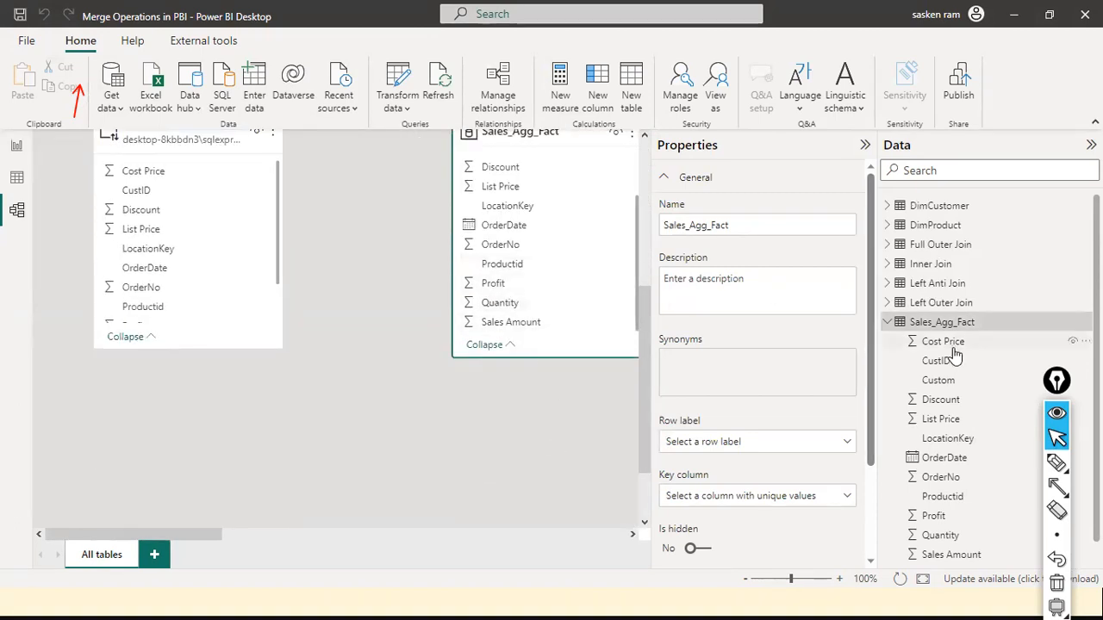
scroll(958, 371, "down", 1)
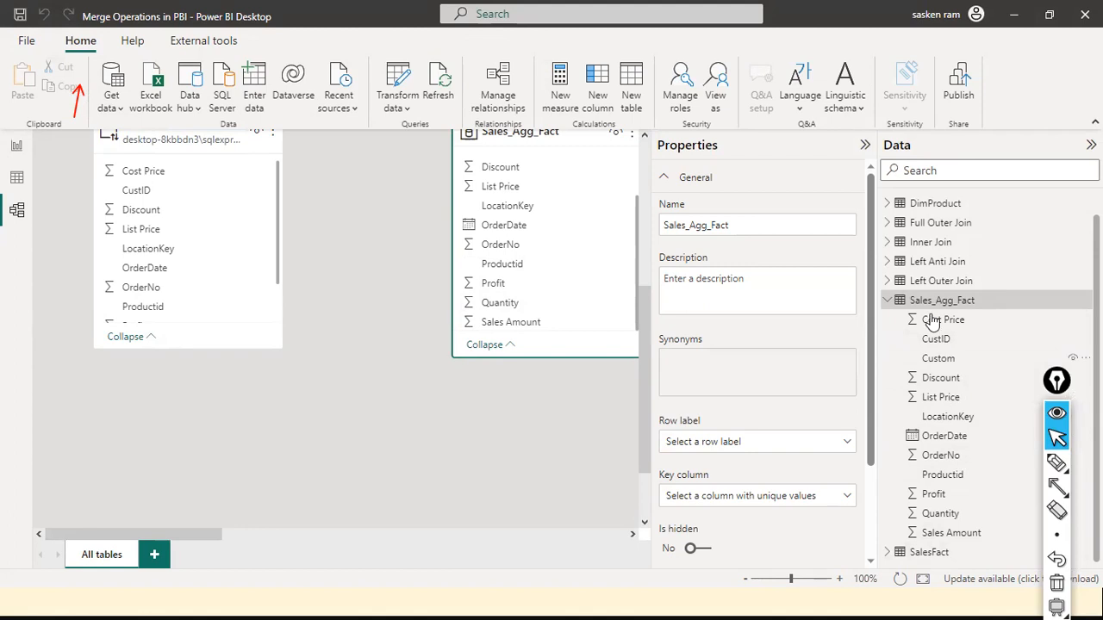
- Reopen the Power Query Editor, review the Custom column in Sales_Agg_Fact, and return to the model diagram
left_click(397, 110)
left_click(392, 133)
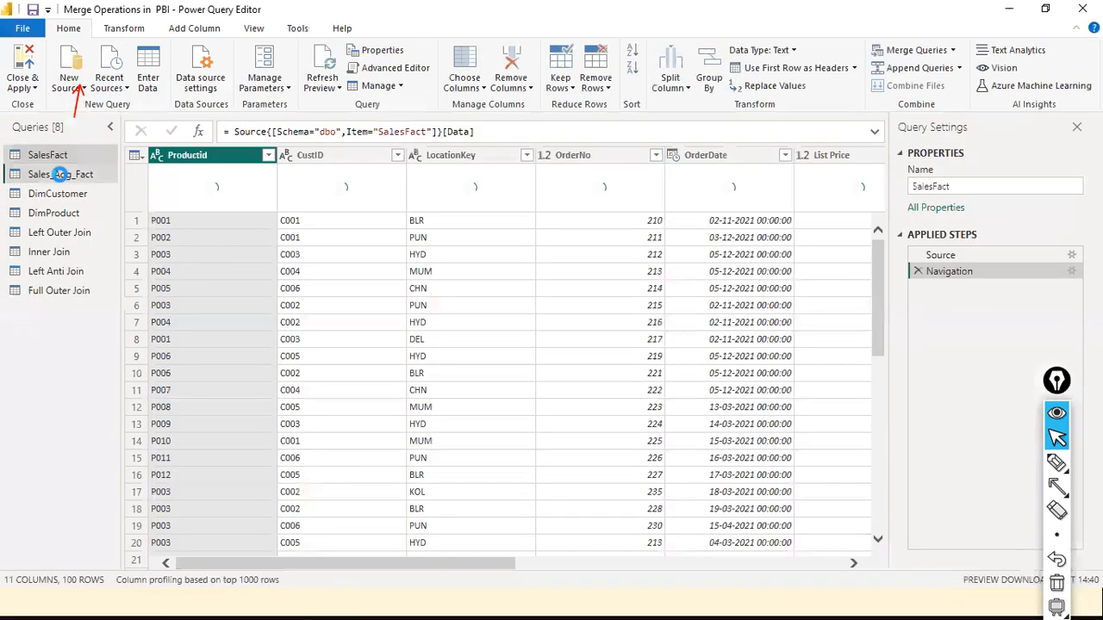
left_click(51, 174)
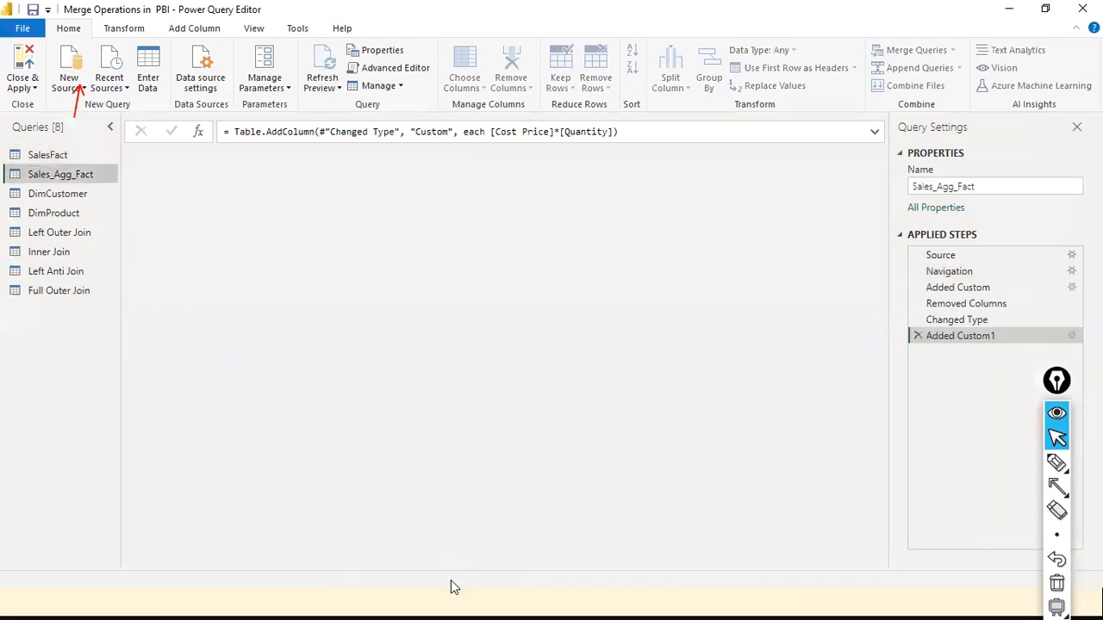
left_click_drag(472, 565, 925, 537)
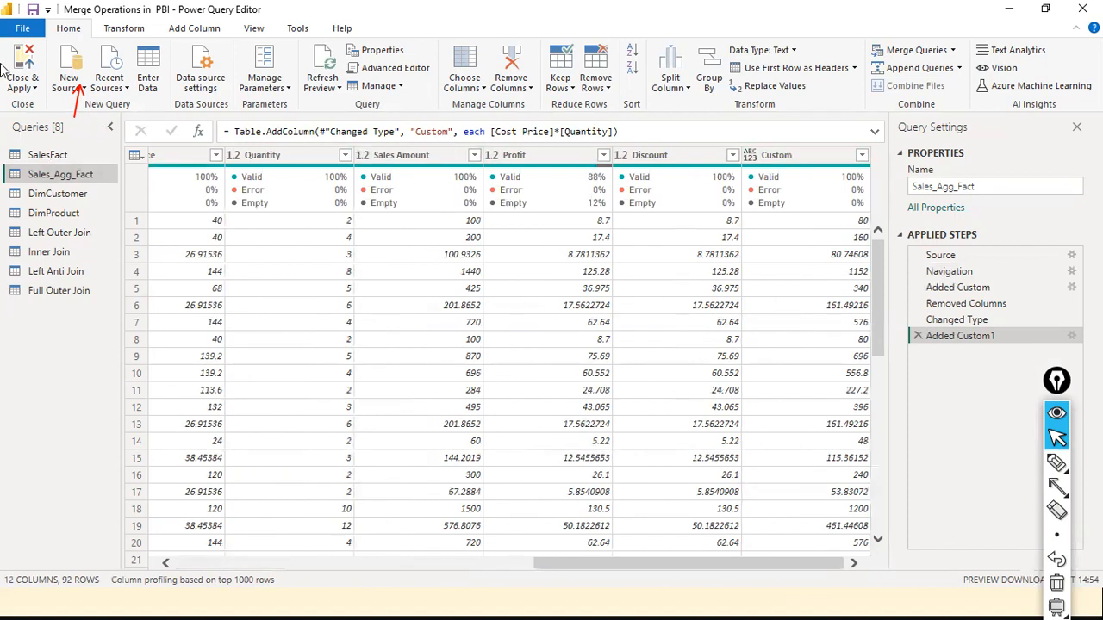
left_click(22, 87)
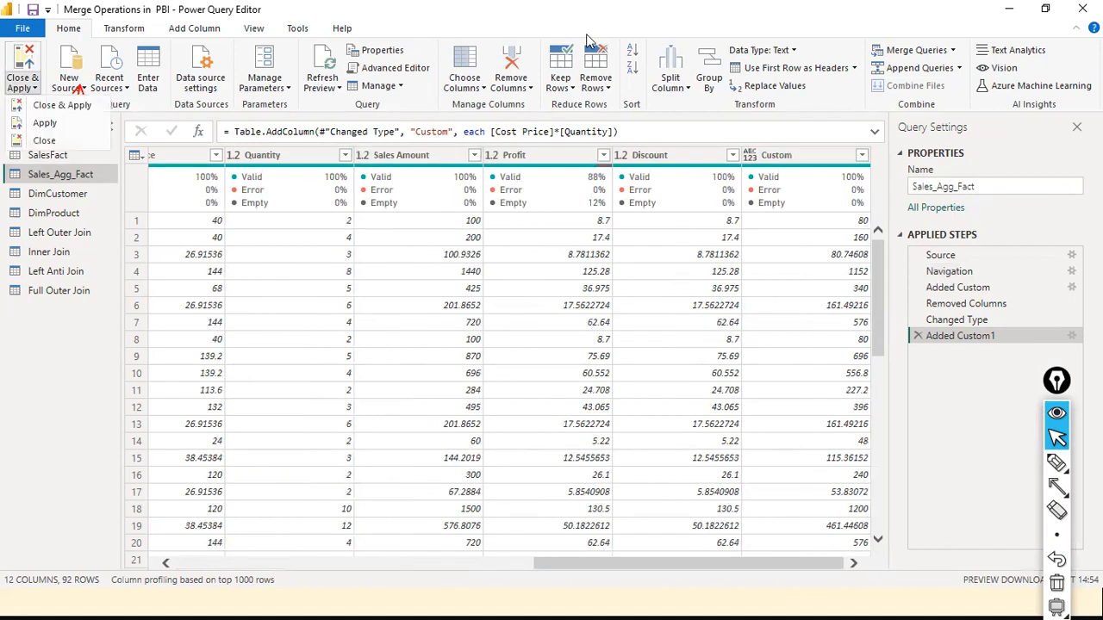
left_click(1044, 10)
left_click(1069, 89)
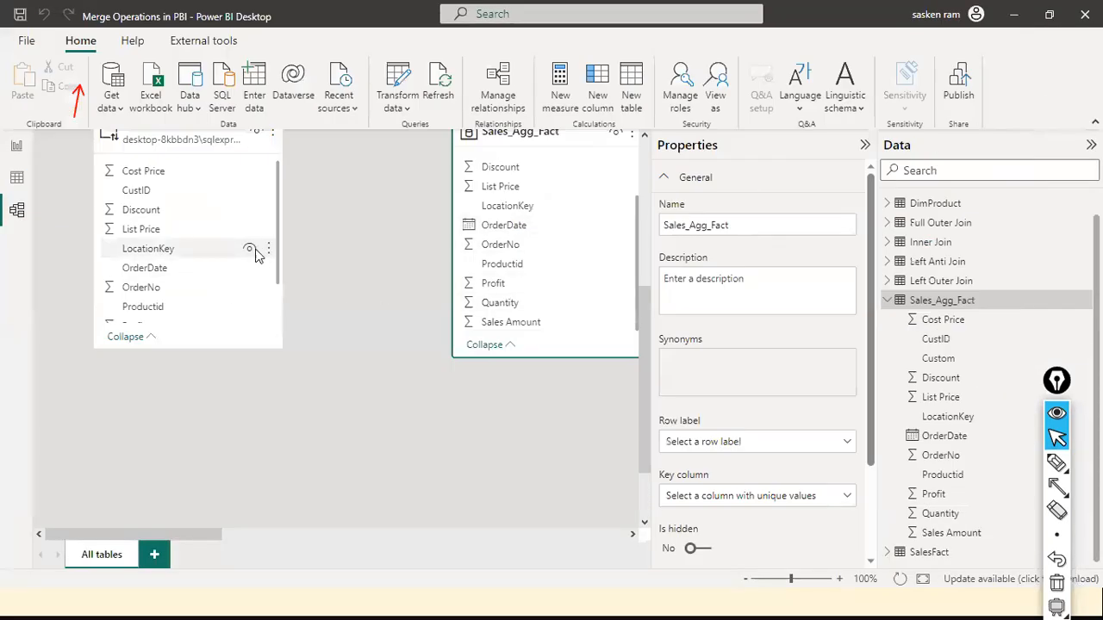
- Rename the Custom column of Sales_Agg_Fact to Cogs in the model diagram
scroll(517, 241, "up", 3)
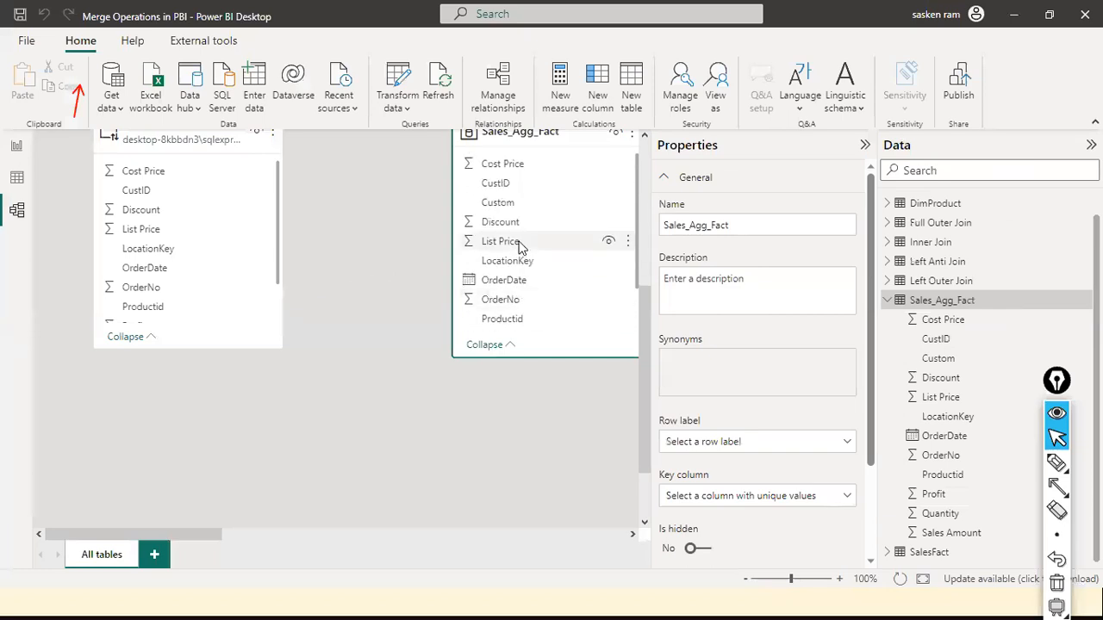
left_click(499, 204)
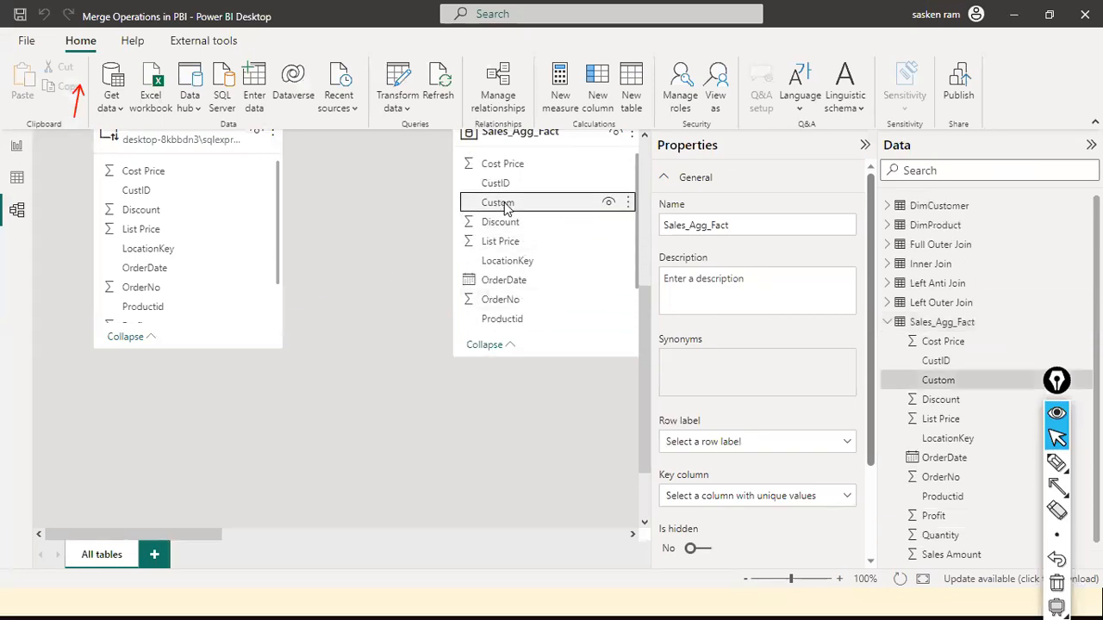
left_click(716, 222)
key("ctrl+a")
type("Cogn")
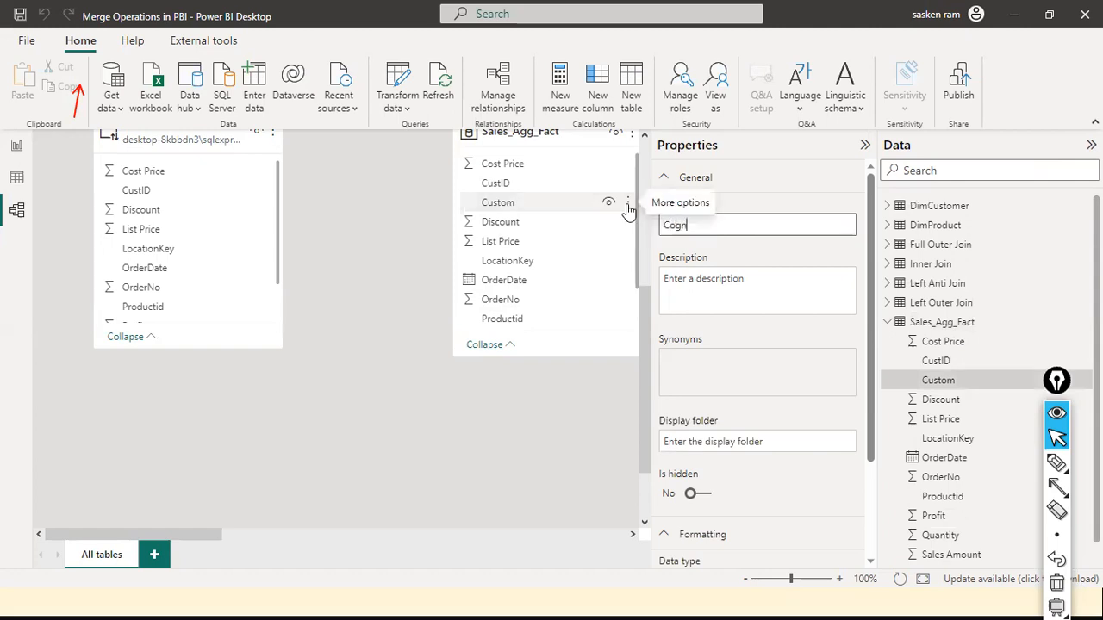
key("Return")
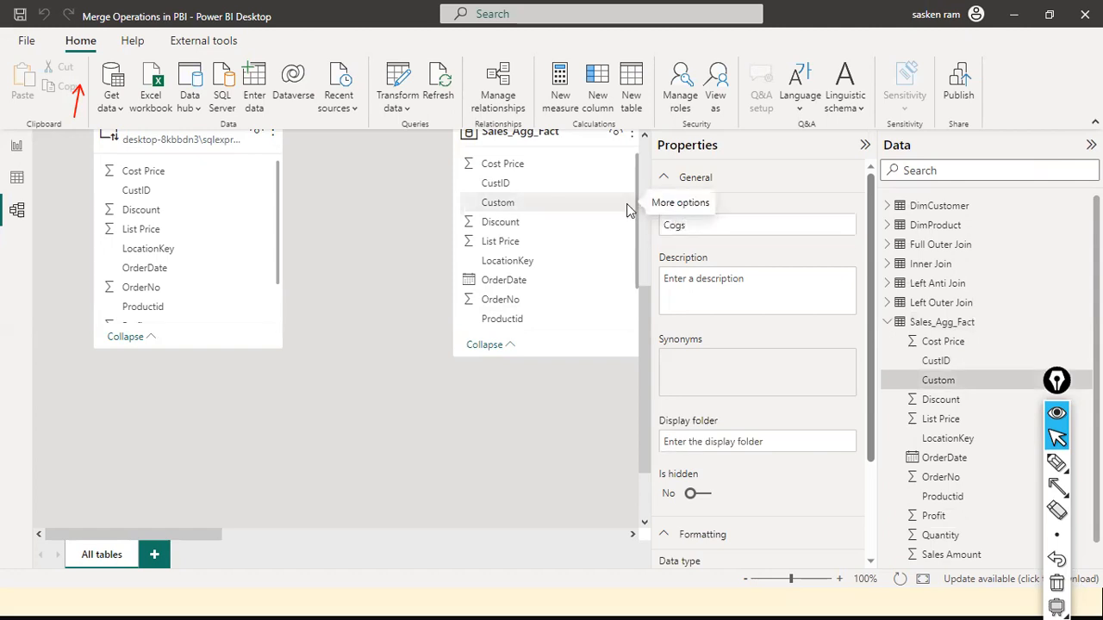
left_click(918, 170)
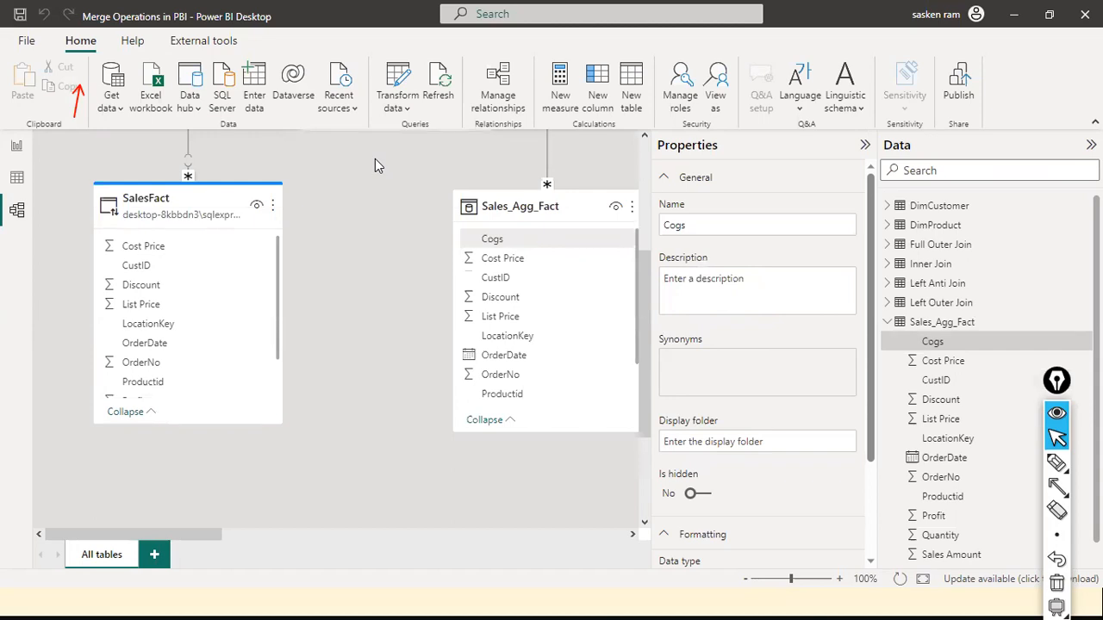
left_click(440, 231)
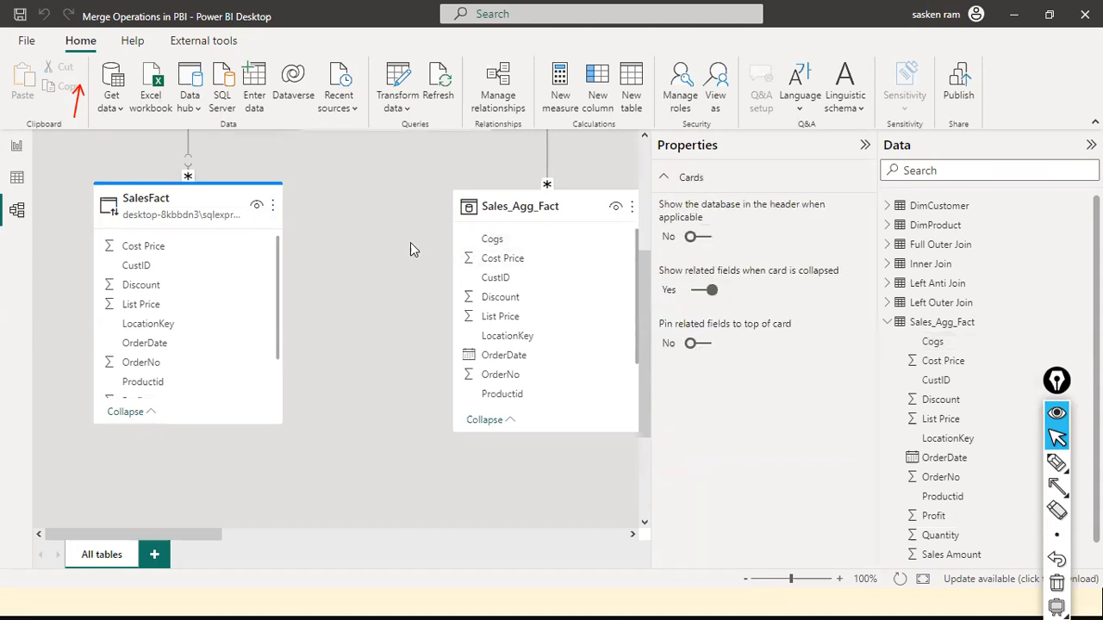
scroll(411, 246, "up", 5)
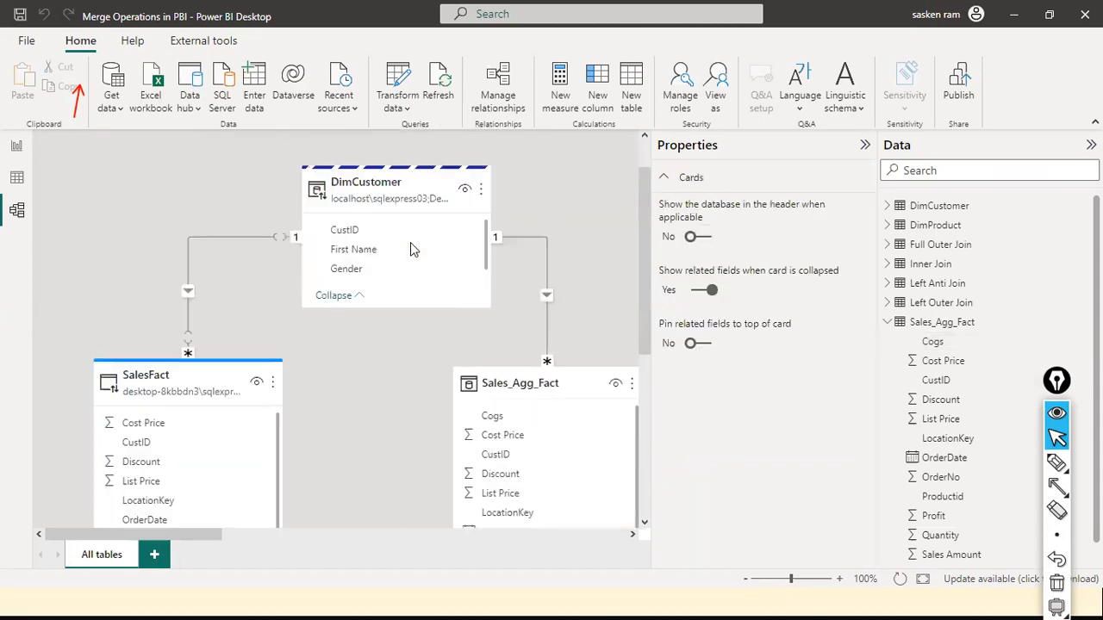
- Return to the report view, reopen the Power Query Editor, and check the Cogs column and its Renamed Columns step in Sales_Agg_Fact
left_click(13, 159)
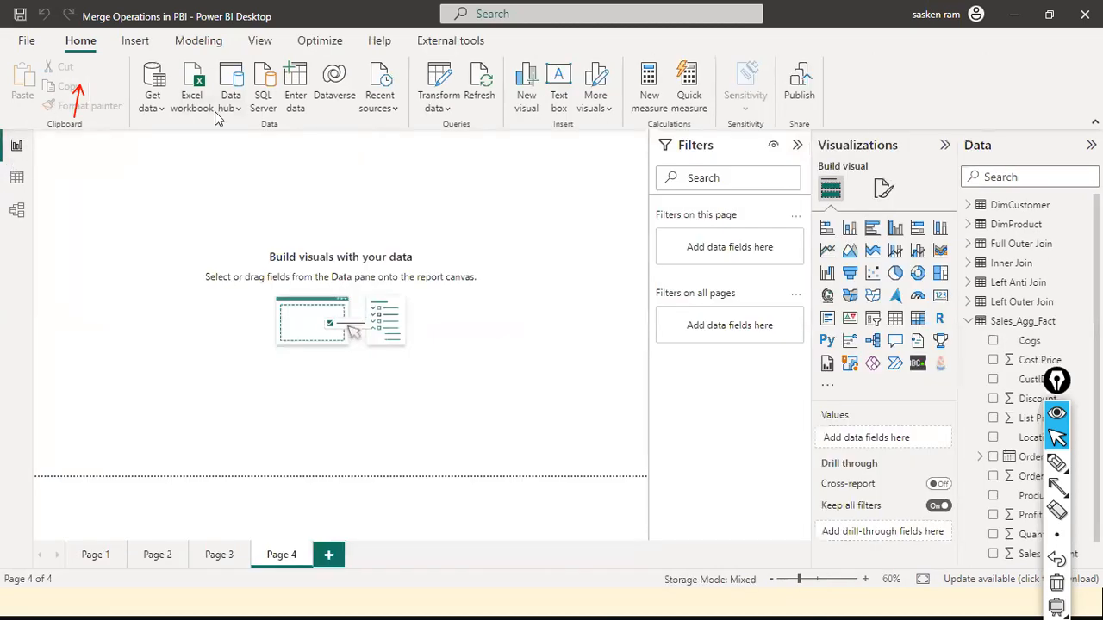
left_click(435, 107)
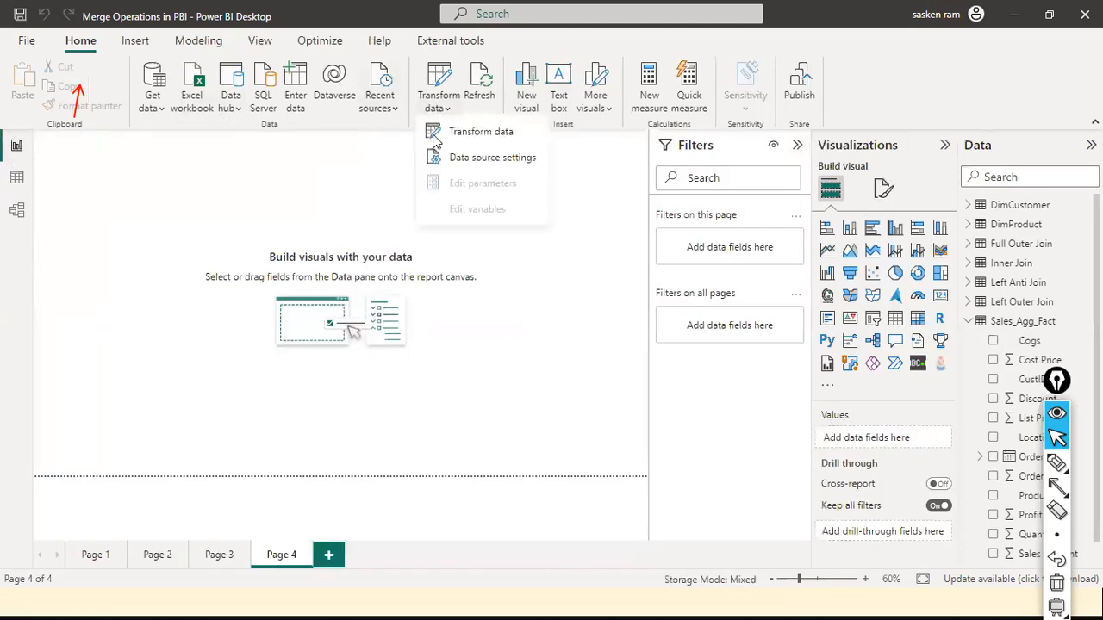
left_click(466, 135)
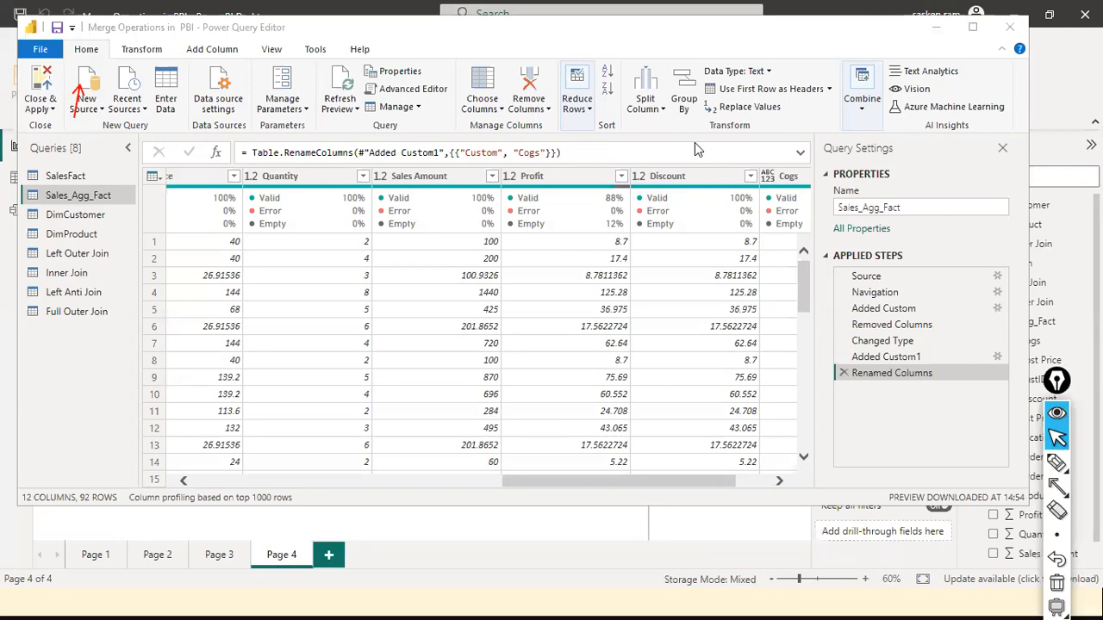
left_click_drag(582, 481, 1094, 556)
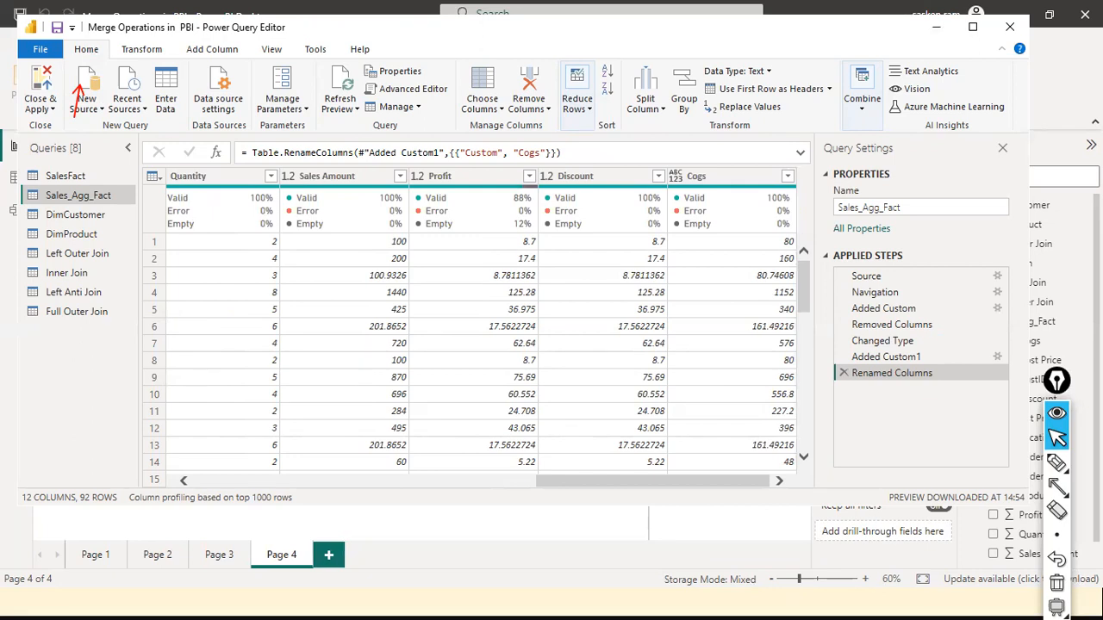
- Start a new conditional column in Sales_Agg_Fact and name it Sales Type
left_click(231, 50)
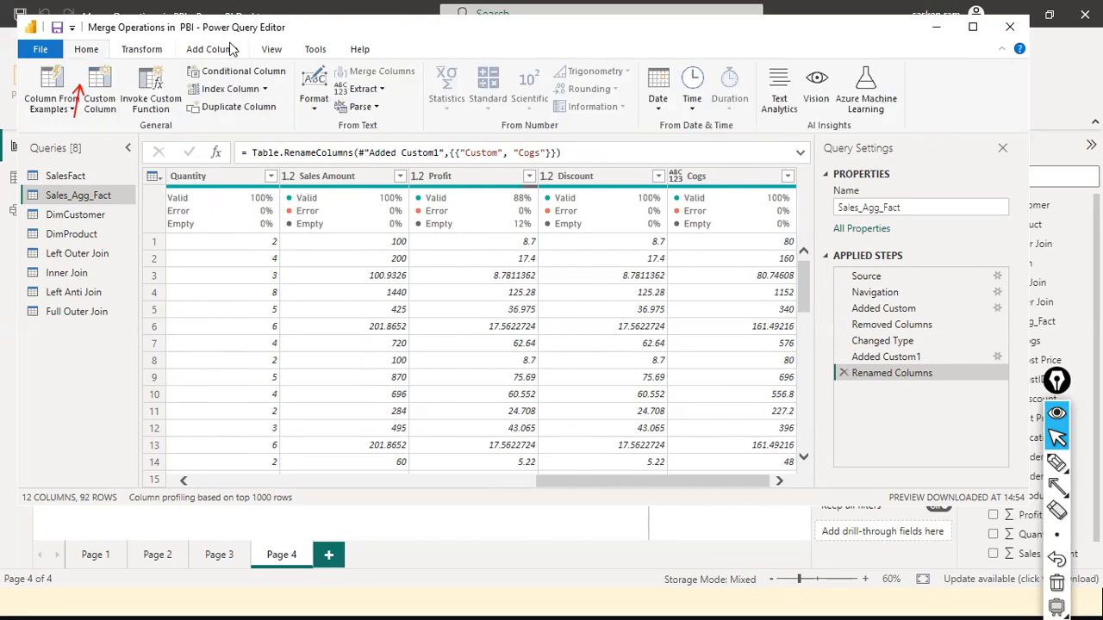
left_click(230, 72)
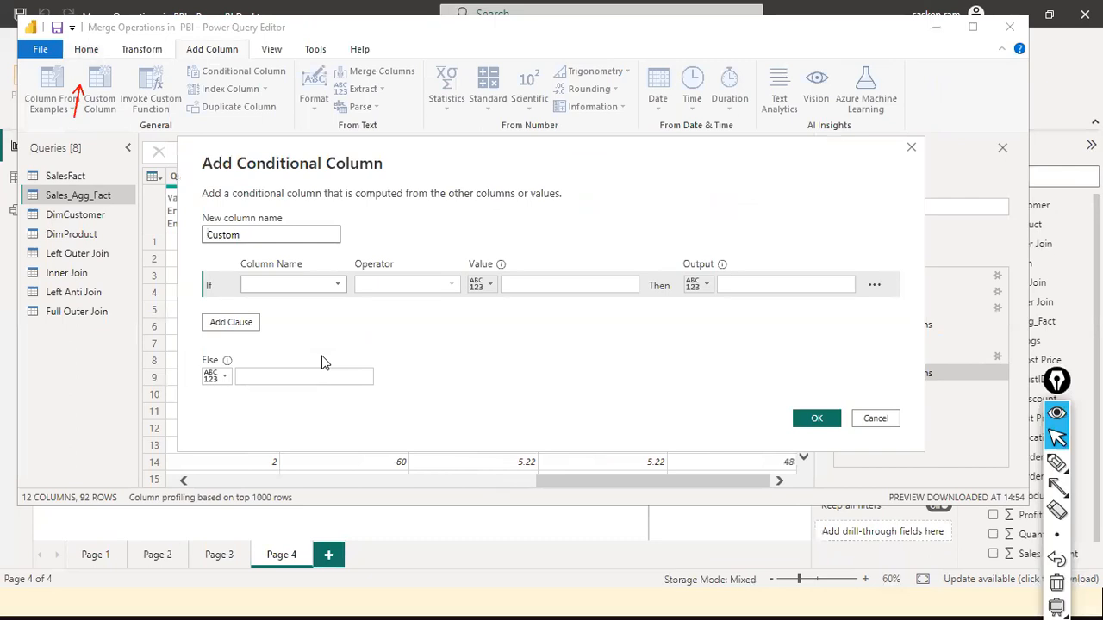
left_click_drag(330, 233, 5, 220)
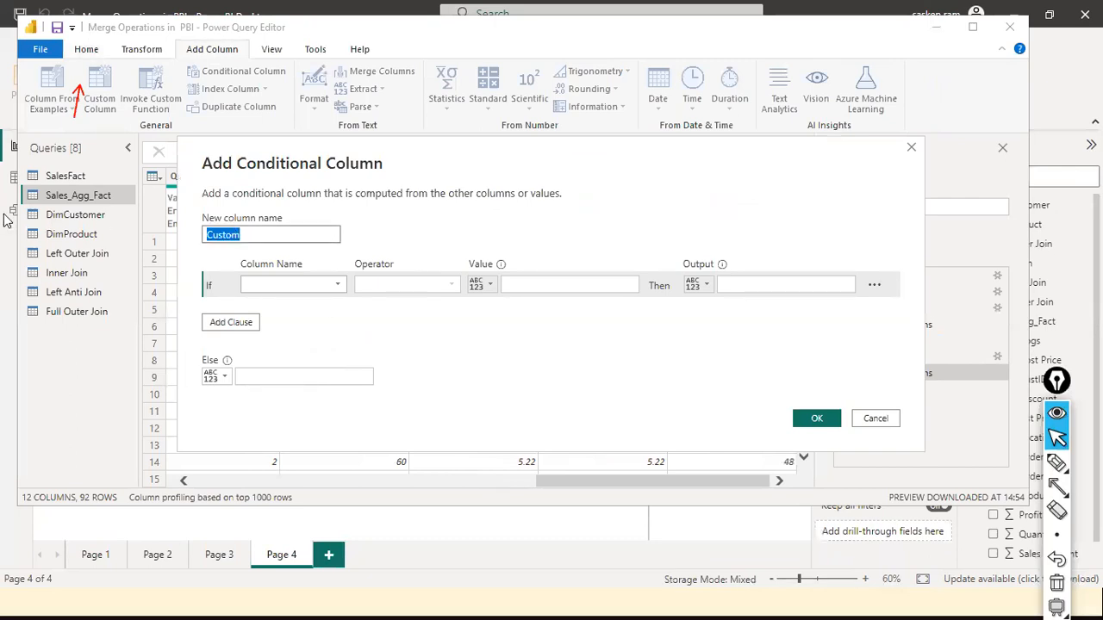
type("Sales Type")
- Define the first clause as Sales Amount is less than or equal to 100 then Low, and create the column
left_click(331, 285)
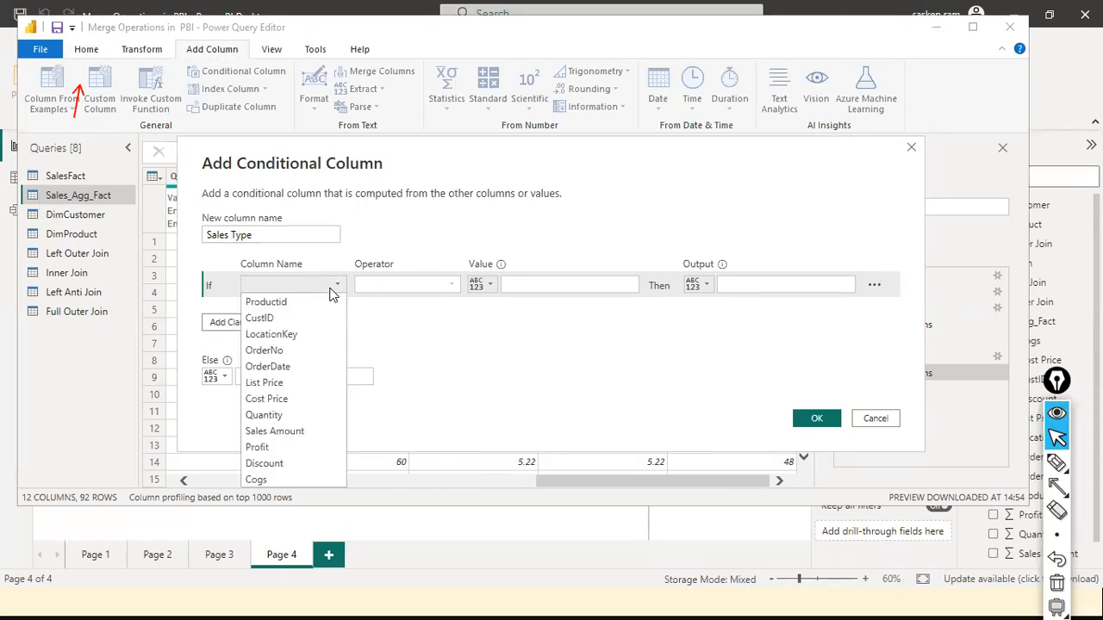
left_click(293, 431)
left_click(455, 287)
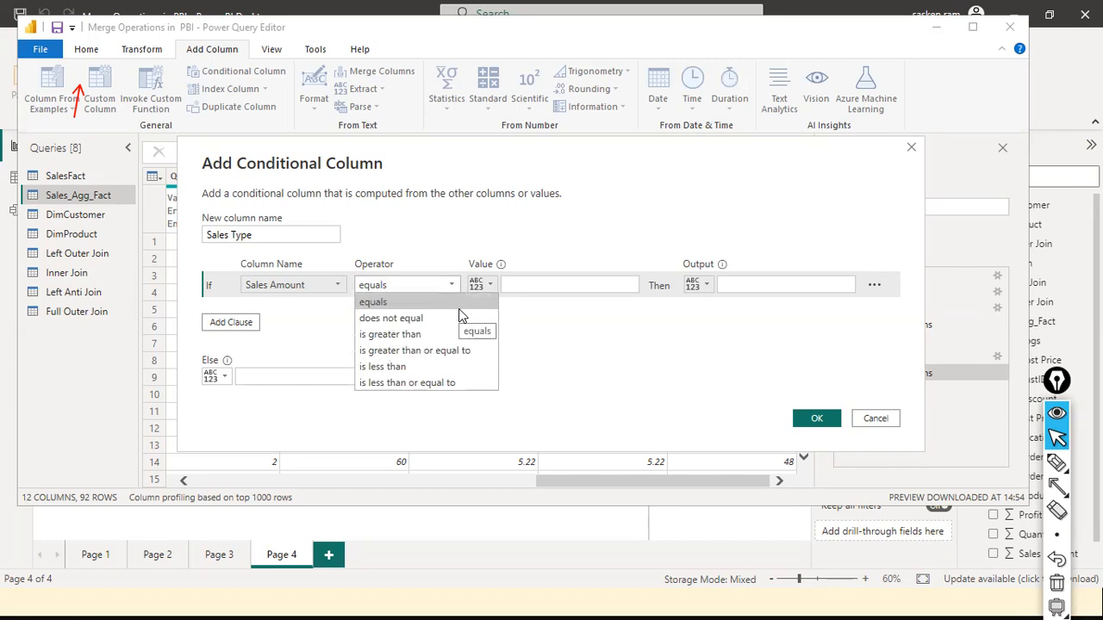
left_click(454, 382)
left_click(570, 280)
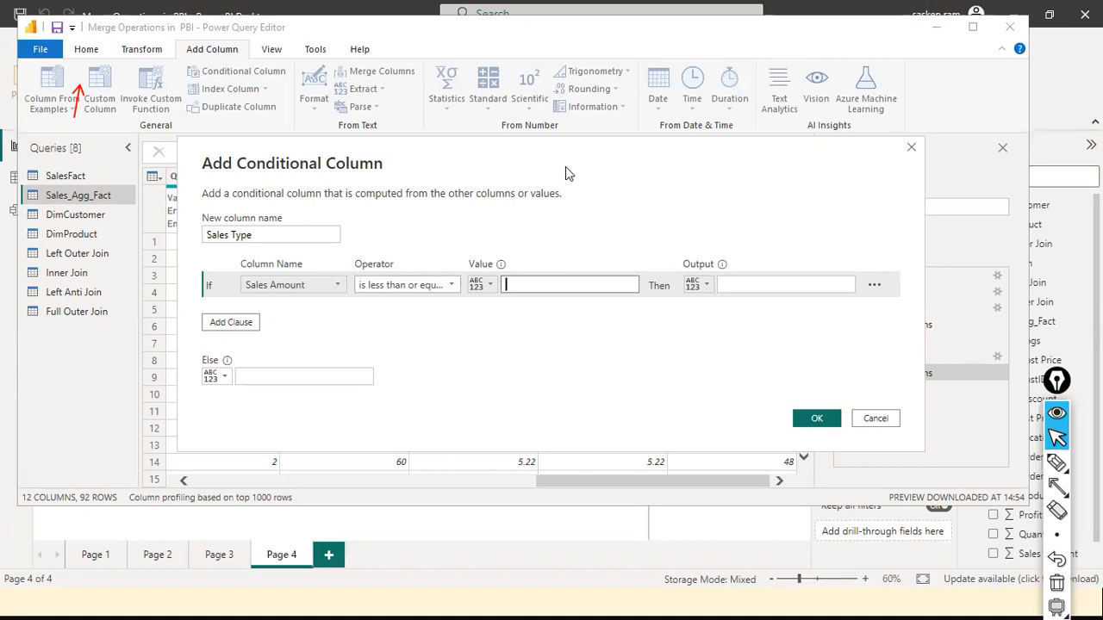
left_click_drag(565, 166, 818, 132)
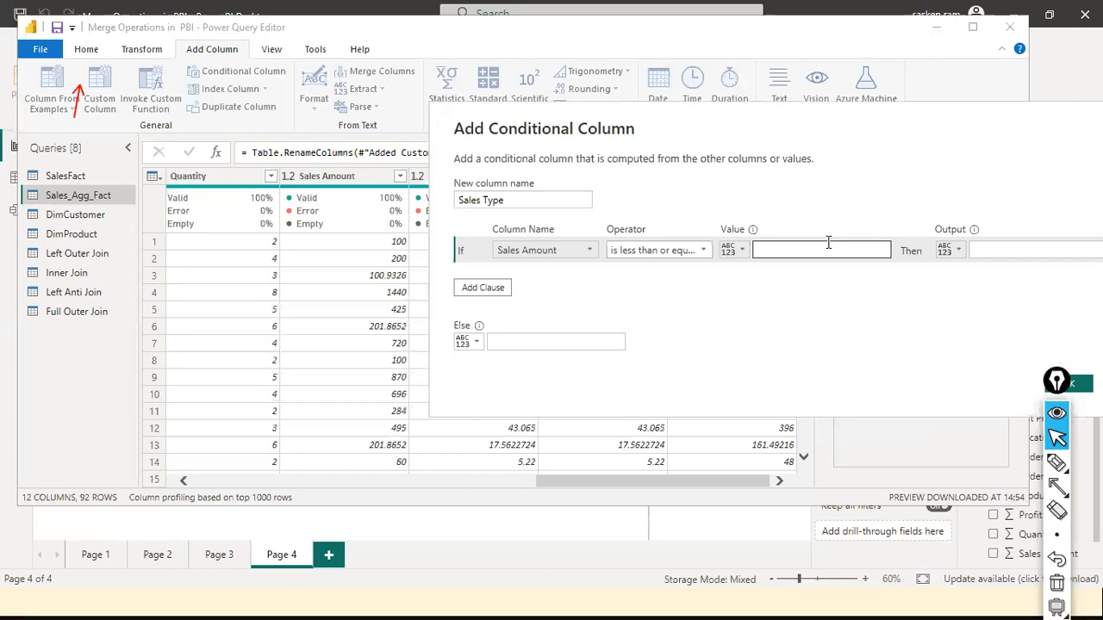
left_click(1036, 248)
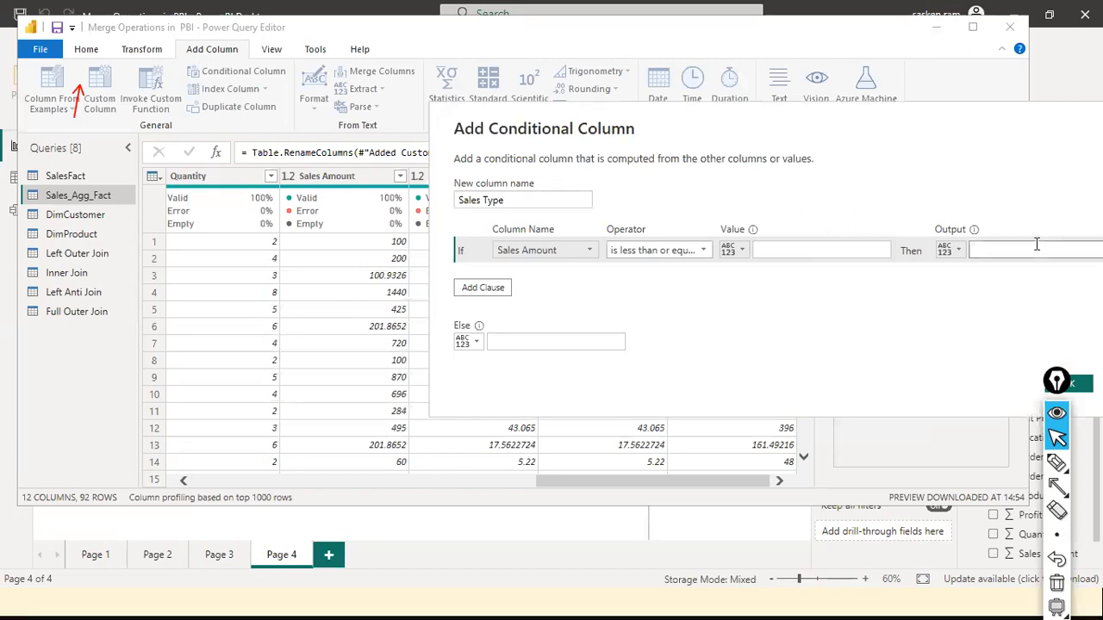
left_click(764, 251)
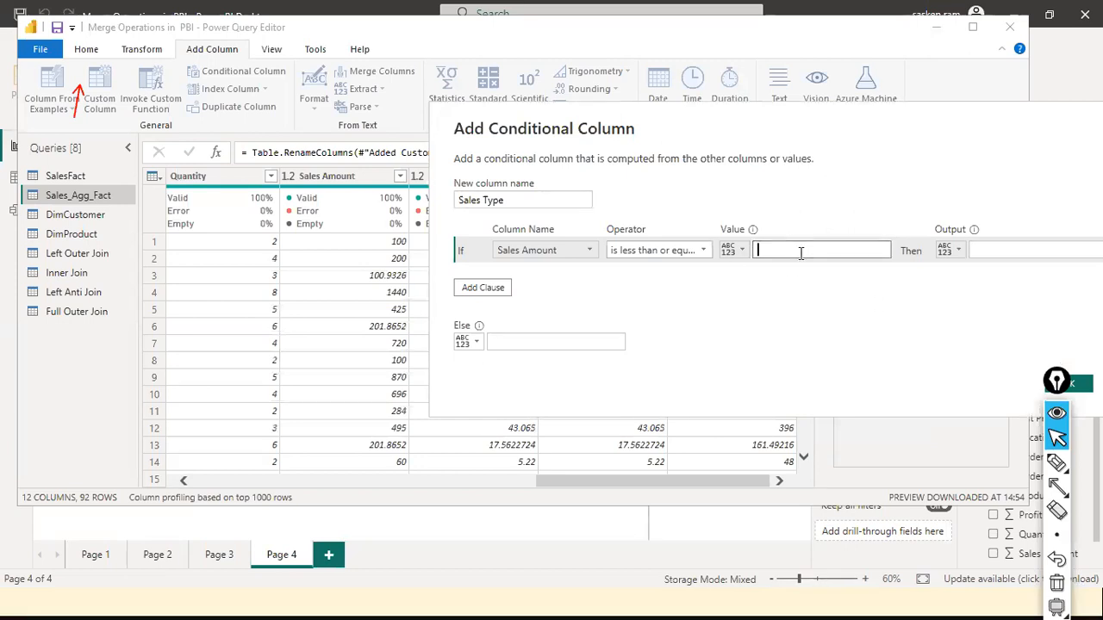
type("100")
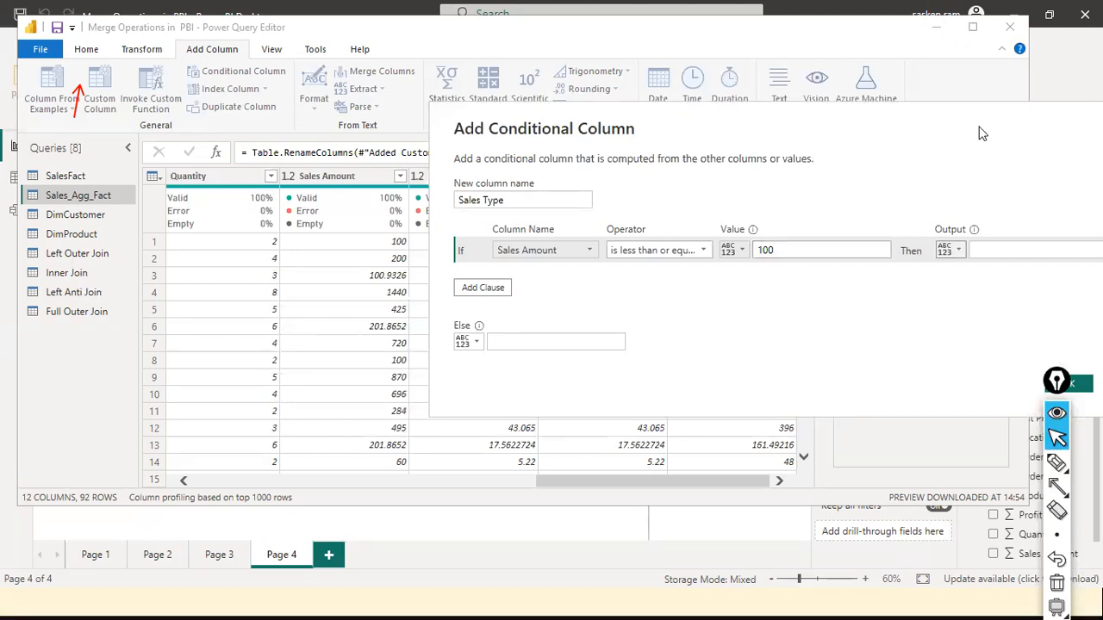
left_click(992, 249)
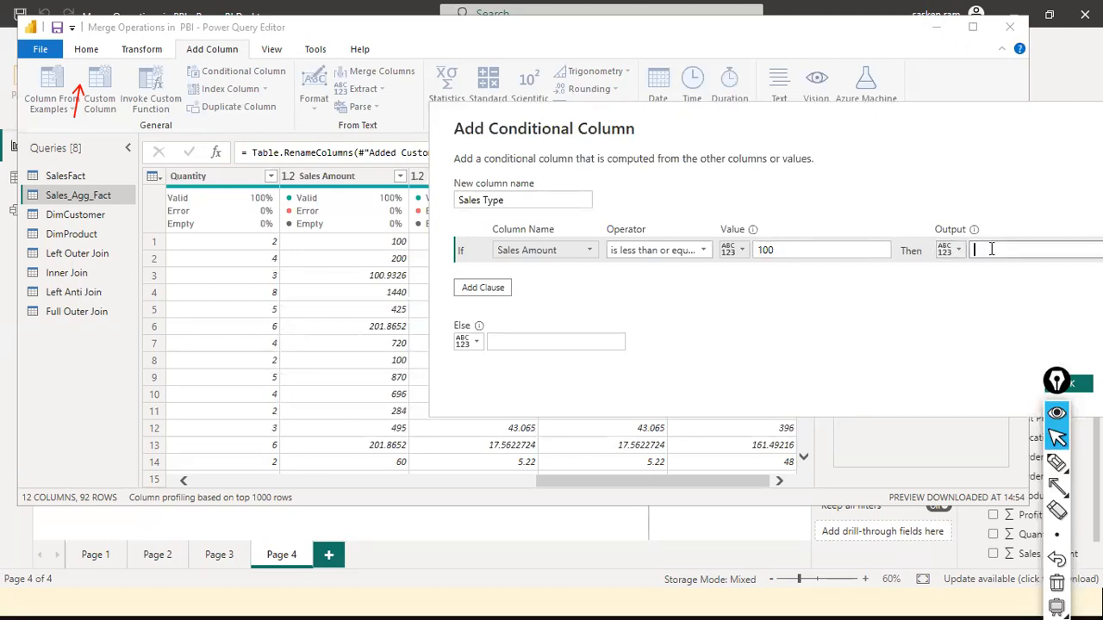
type("Low")
key("Return")
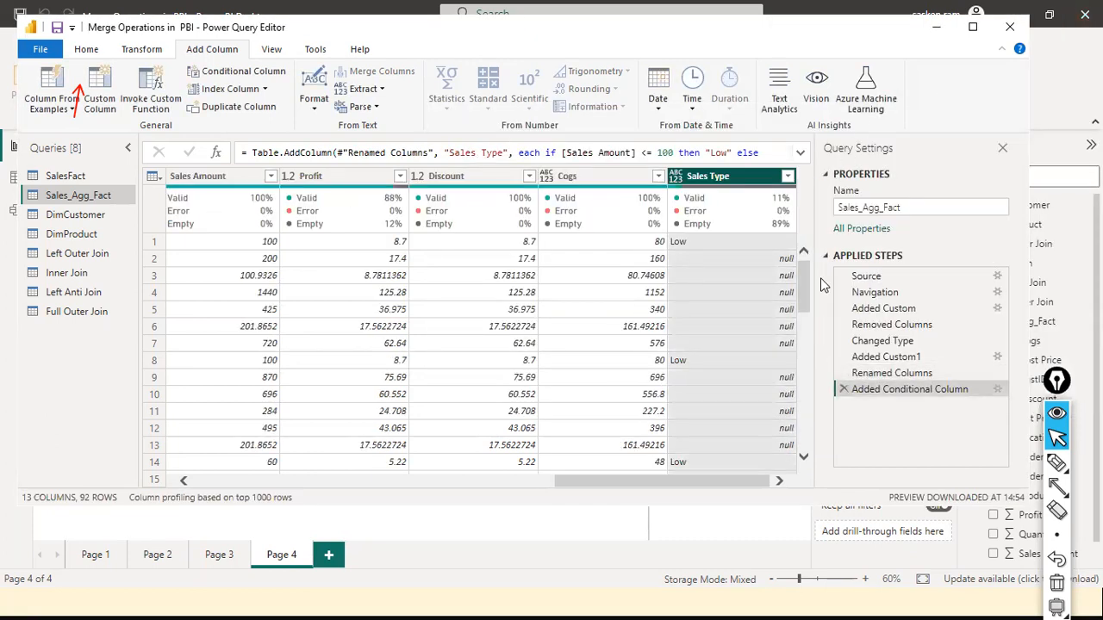
- Edit the conditional column to add an Else If clause returning Medium when Sales Amount is less than or equal to 200
left_click(997, 390)
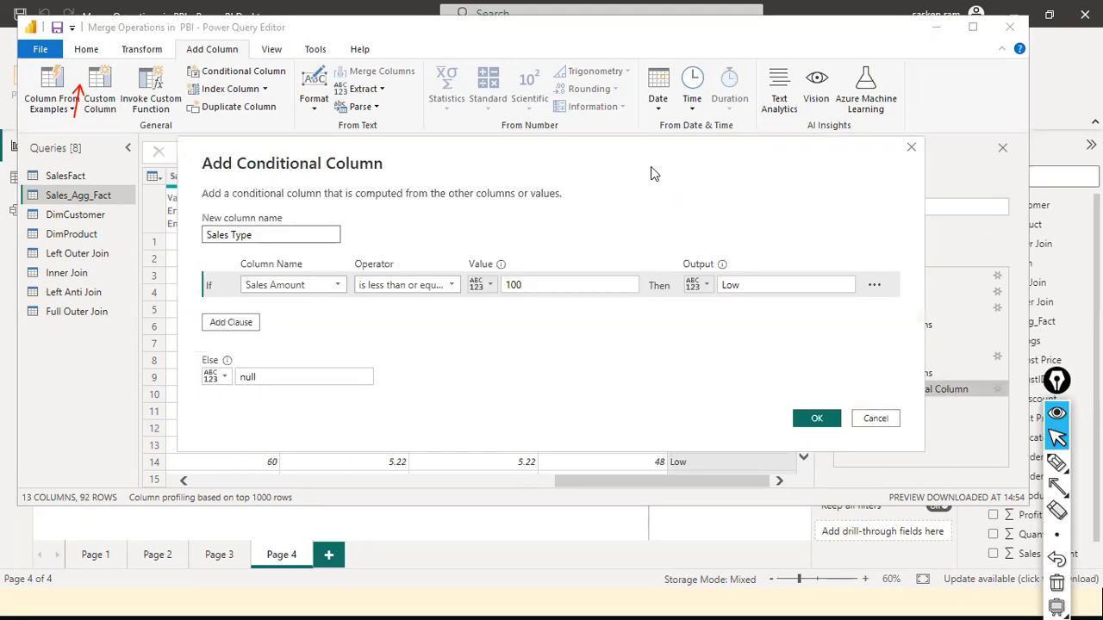
left_click(223, 324)
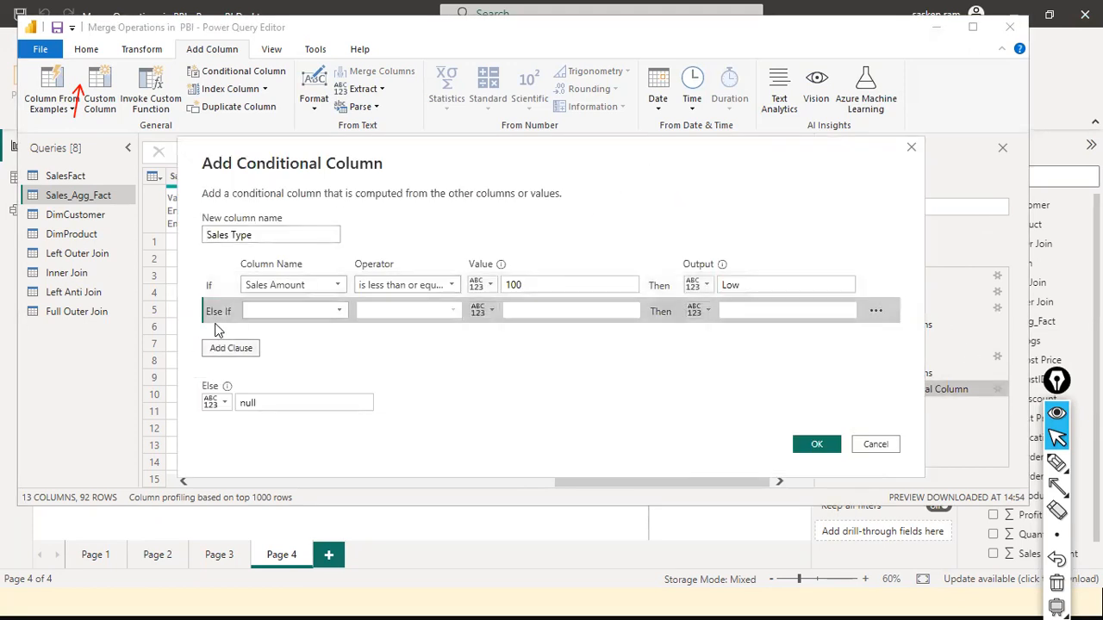
left_click(338, 311)
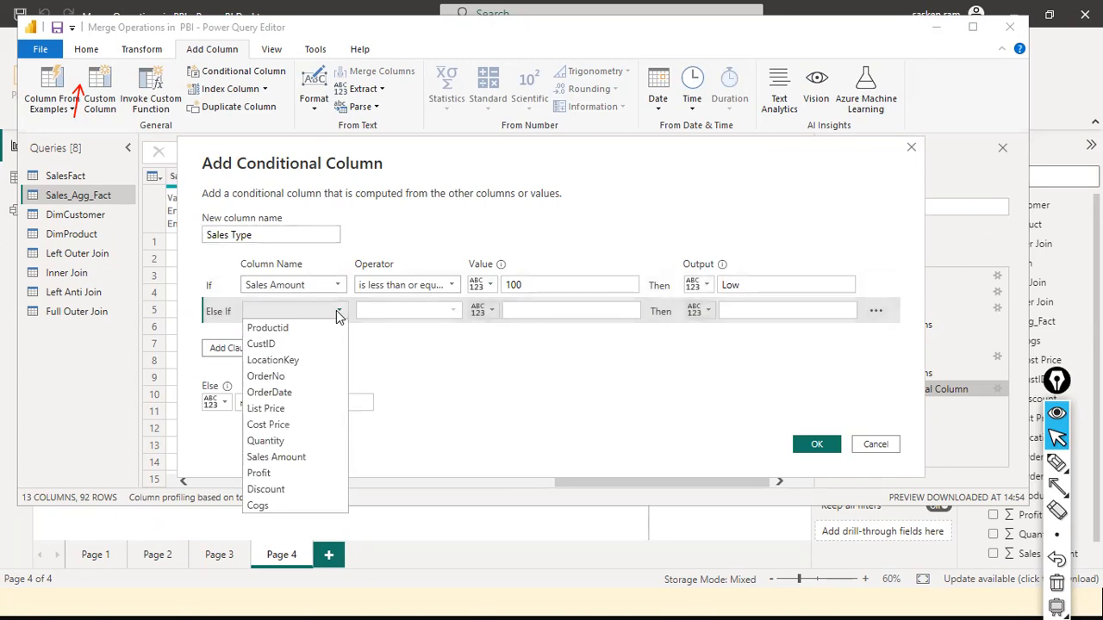
left_click(295, 456)
left_click(444, 317)
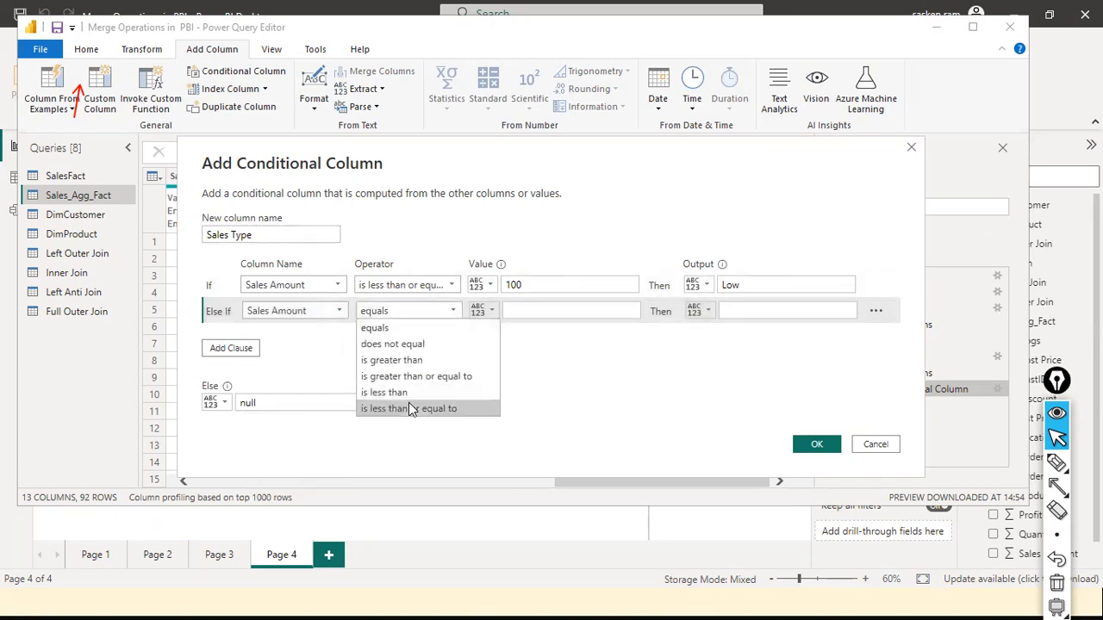
left_click(444, 408)
left_click(509, 315)
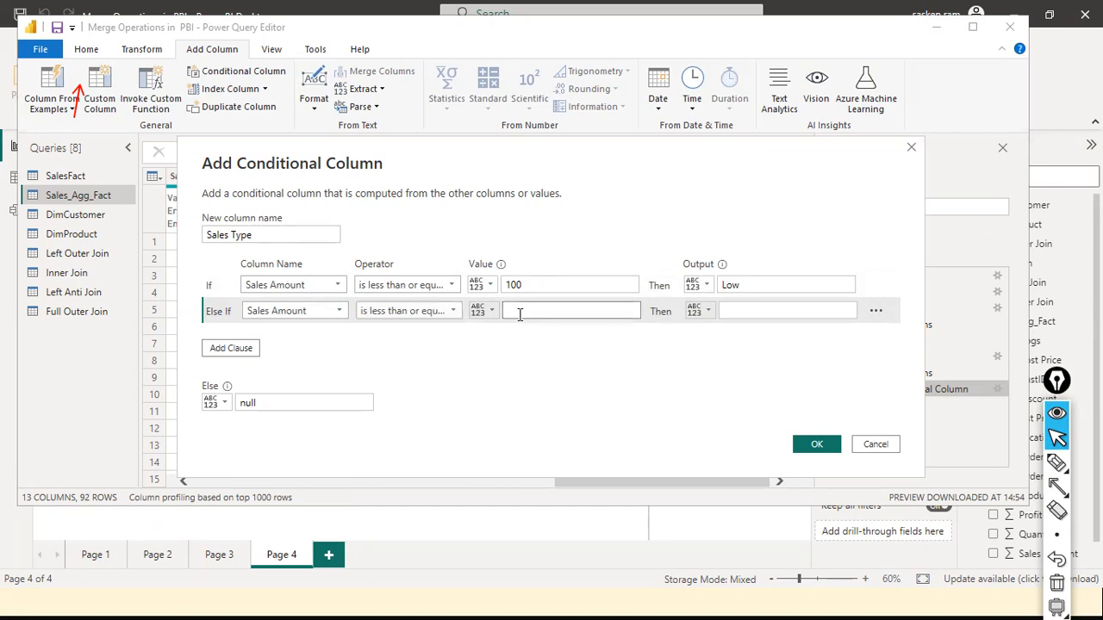
left_click(790, 312)
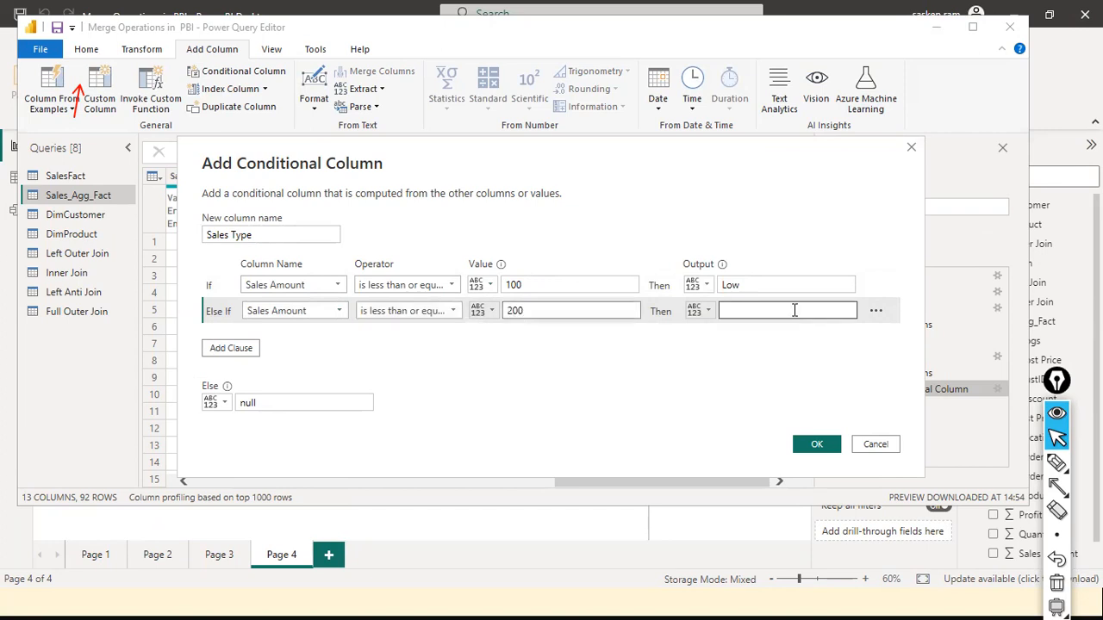
type("Medium")
key("Return")
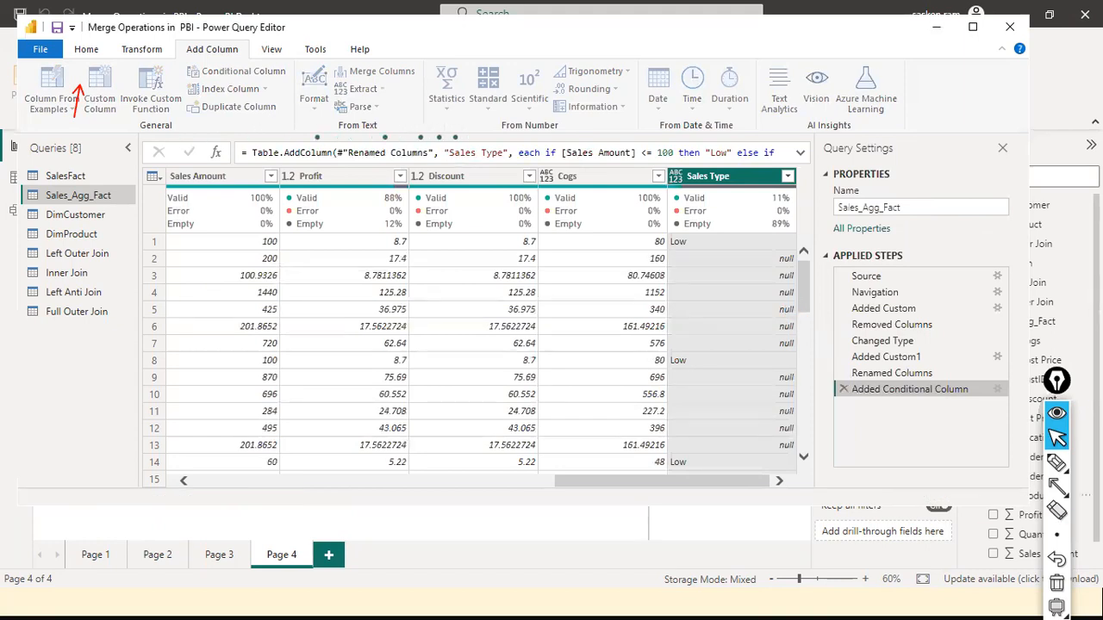
- Add another Else If clause to the conditional column returning High when Sales Amount is less than or equal to 10000000
left_click(996, 389)
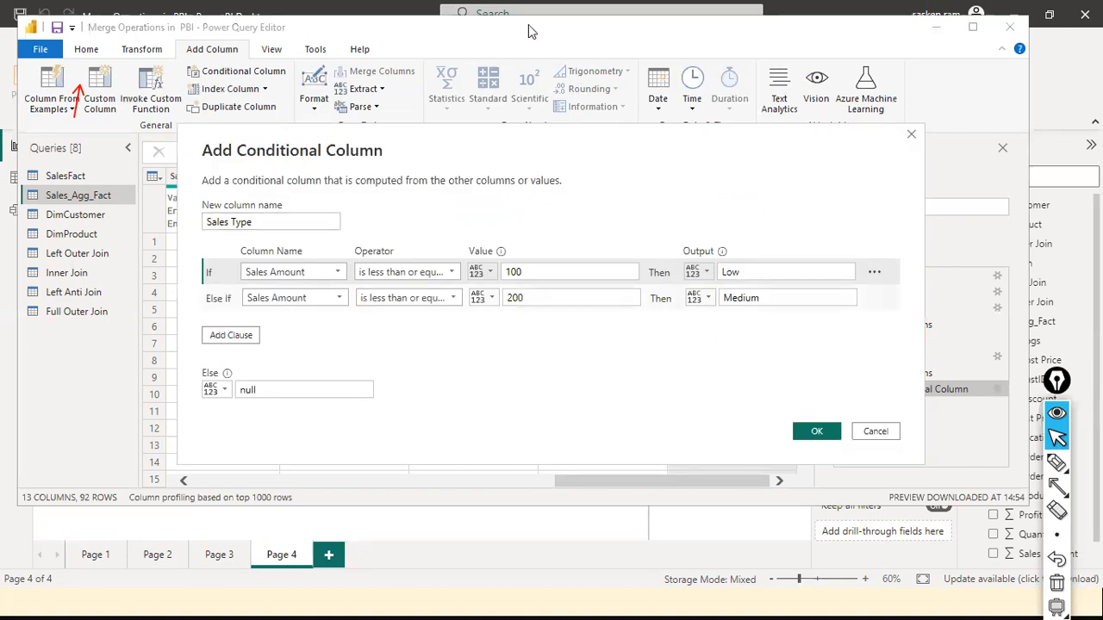
left_click(248, 336)
left_click(338, 325)
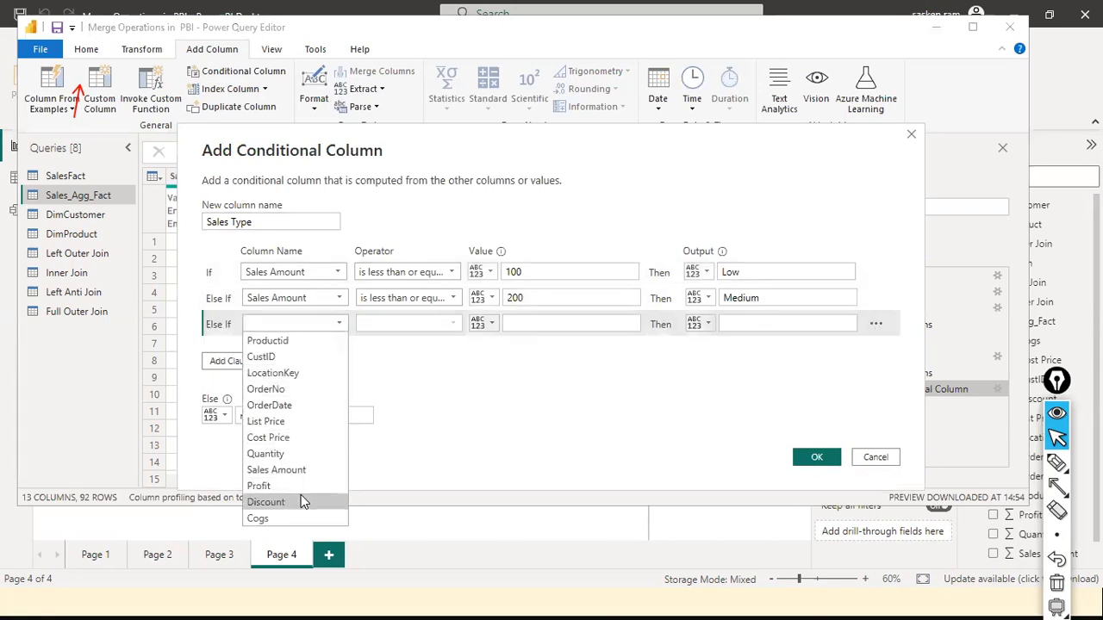
left_click(293, 470)
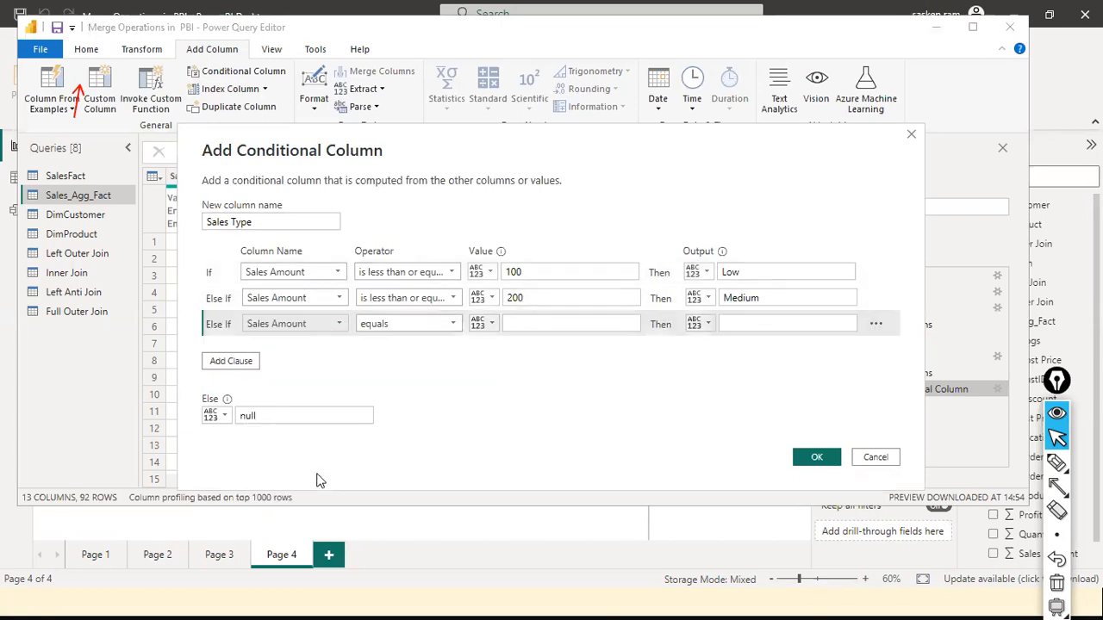
left_click(456, 325)
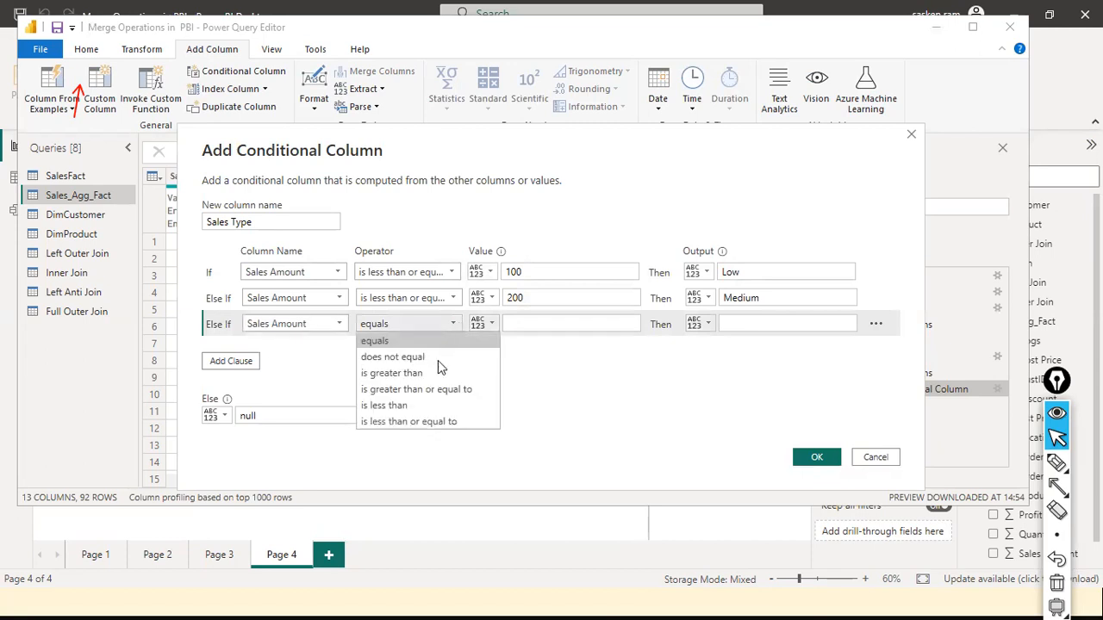
left_click(488, 422)
left_click(579, 324)
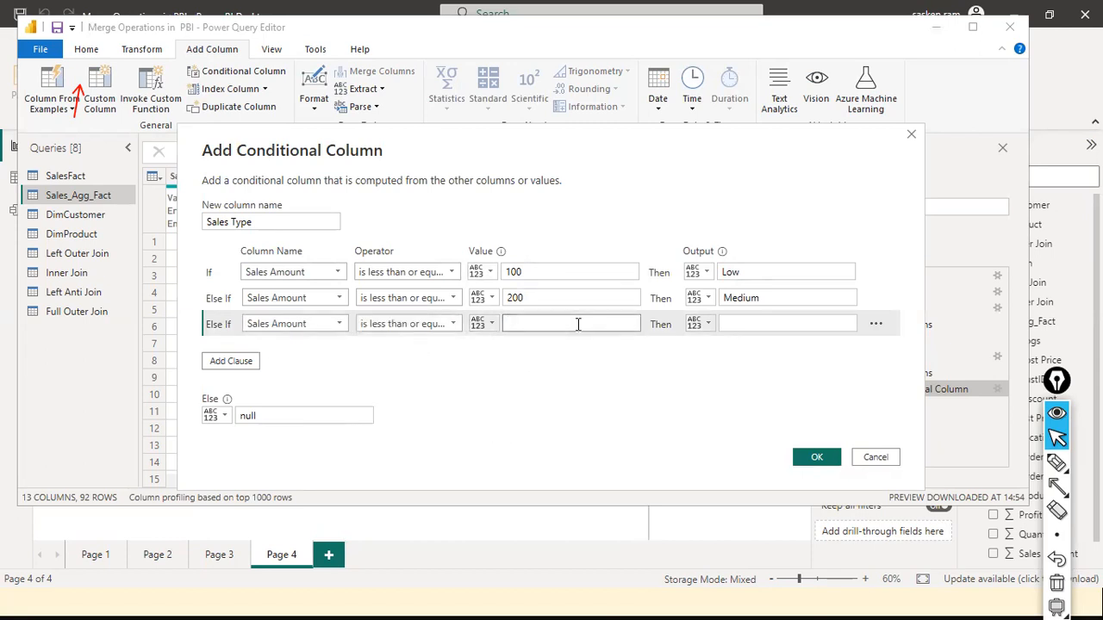
type("10000000")
left_click(738, 324)
type("High")
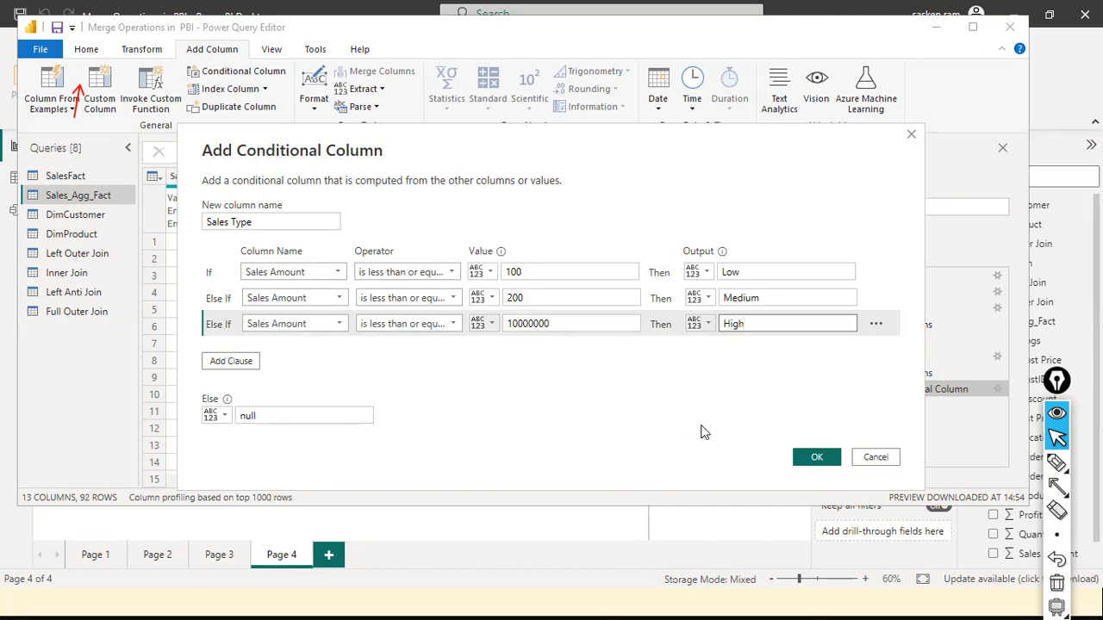
left_click(810, 463)
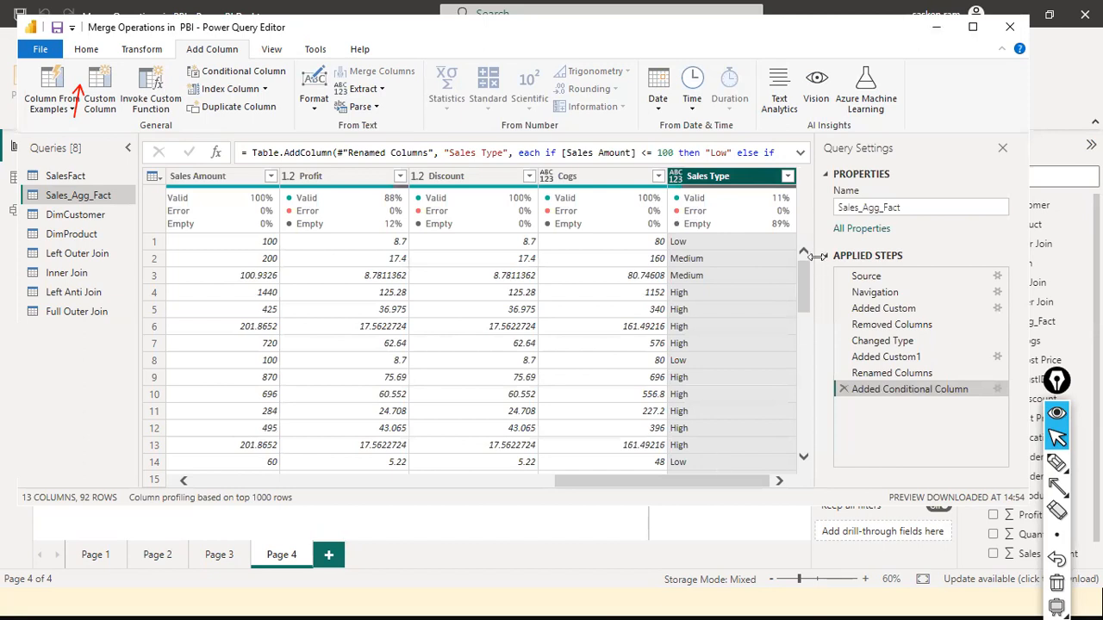
- Apply the Sales Type filter with all values selected and look through the rows' High, Low and Medium classifications
left_click(787, 175)
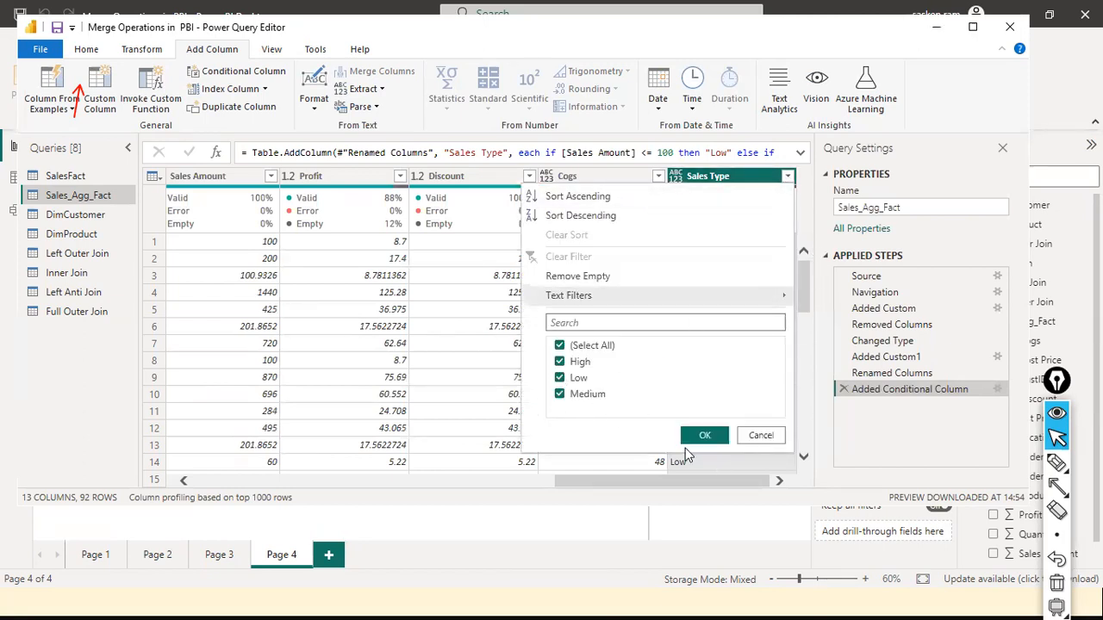
left_click(705, 435)
scroll(717, 390, "down", 5)
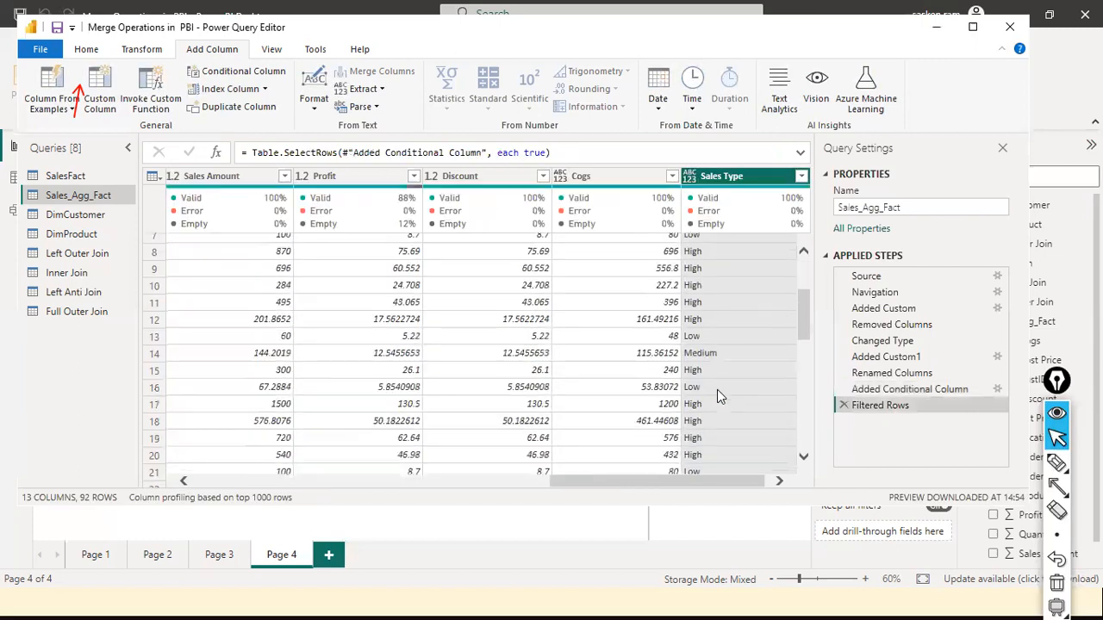
scroll(717, 389, "down", 15)
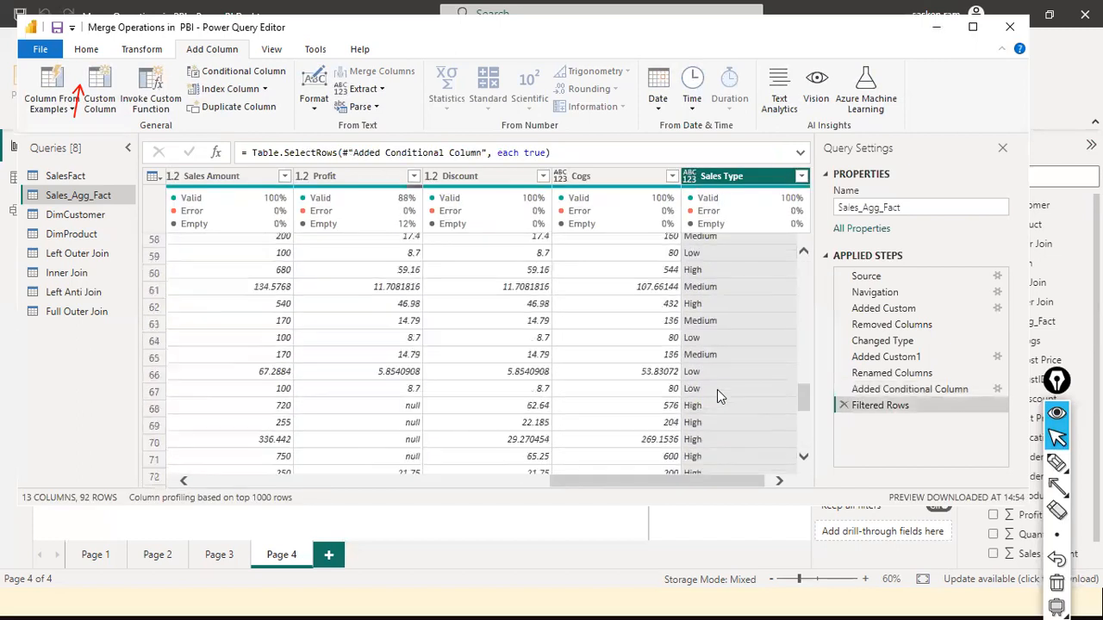
scroll(717, 389, "down", 3)
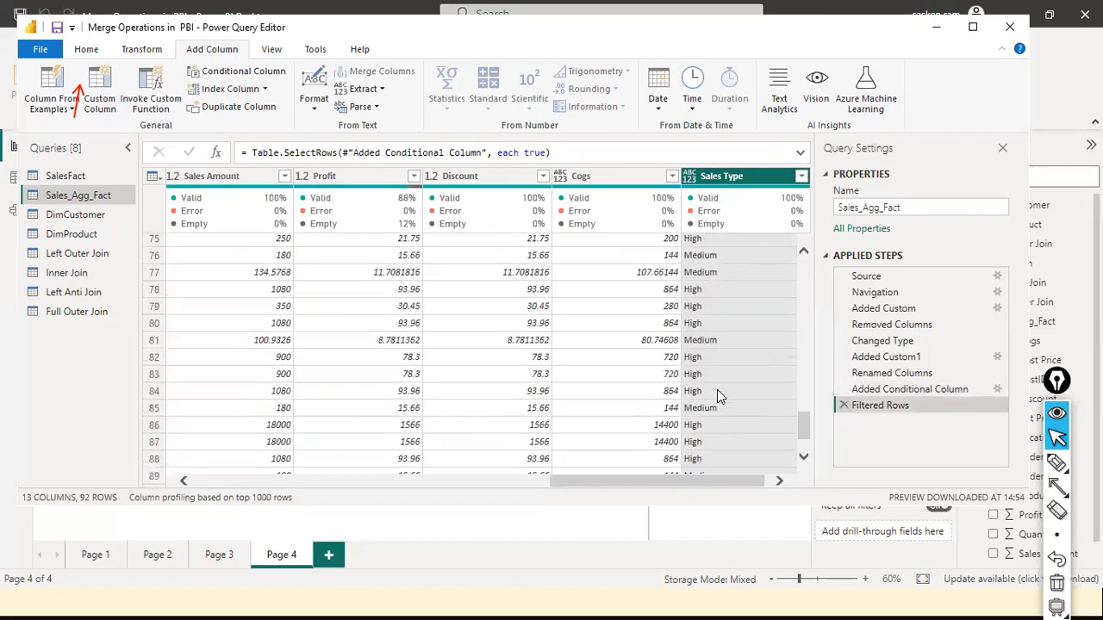
- Select the Sales Type column, expand the formula bar, and turn off the column quality and column profile displays
left_click(770, 182)
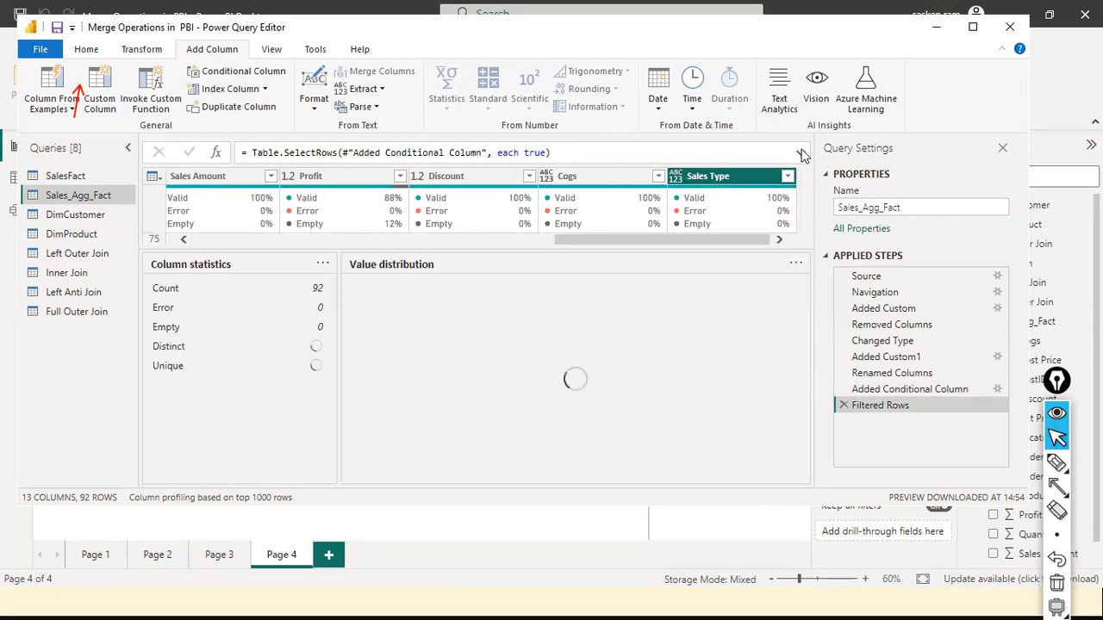
left_click(801, 153)
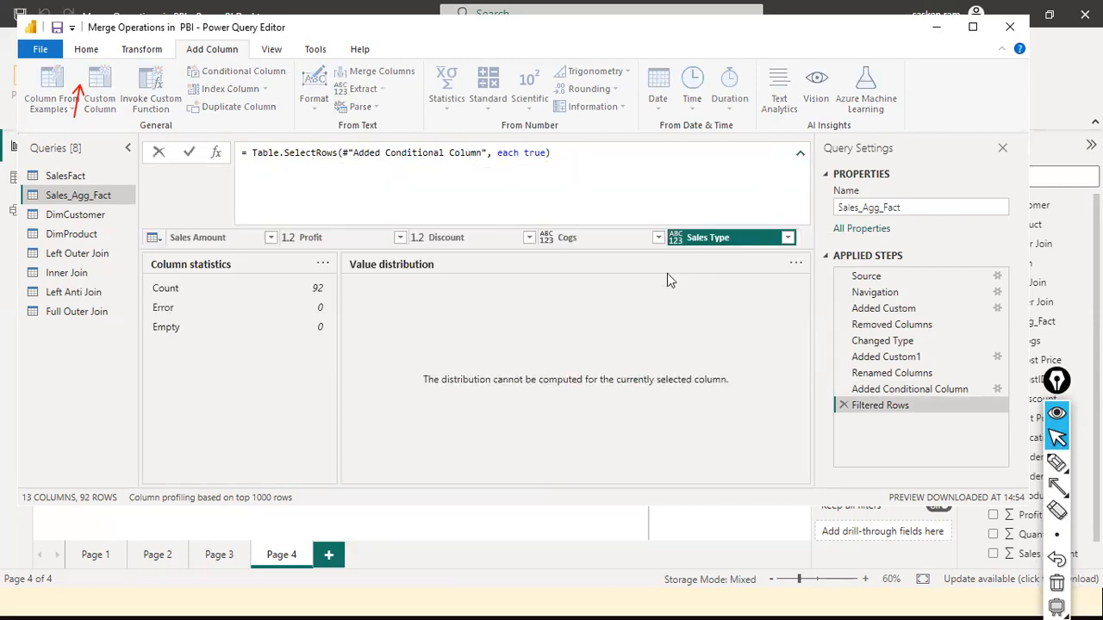
left_click(565, 245)
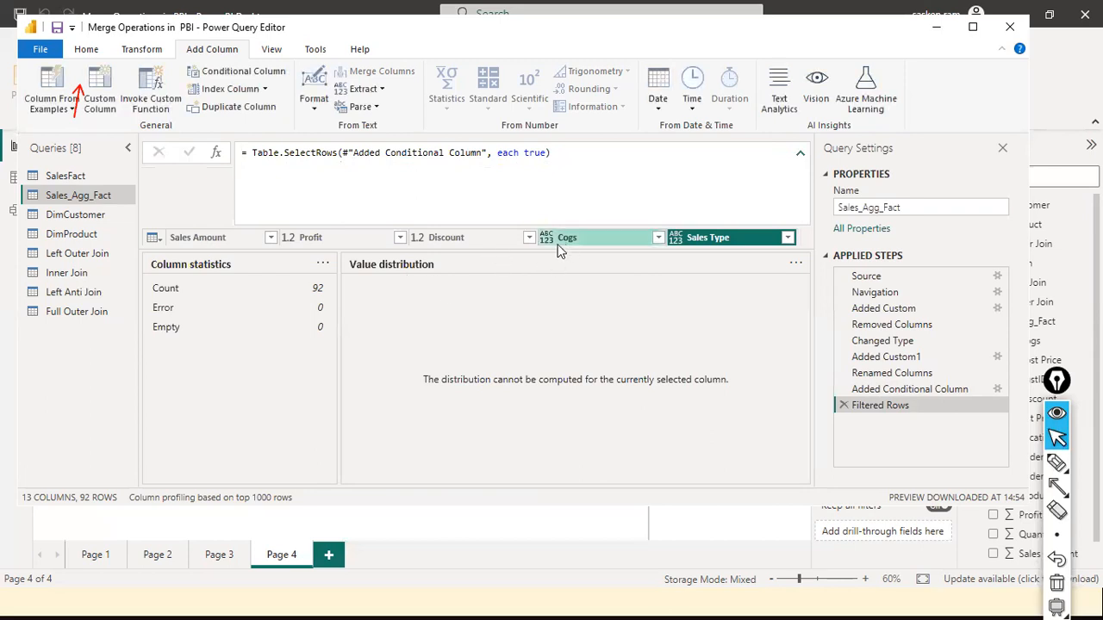
left_click(272, 50)
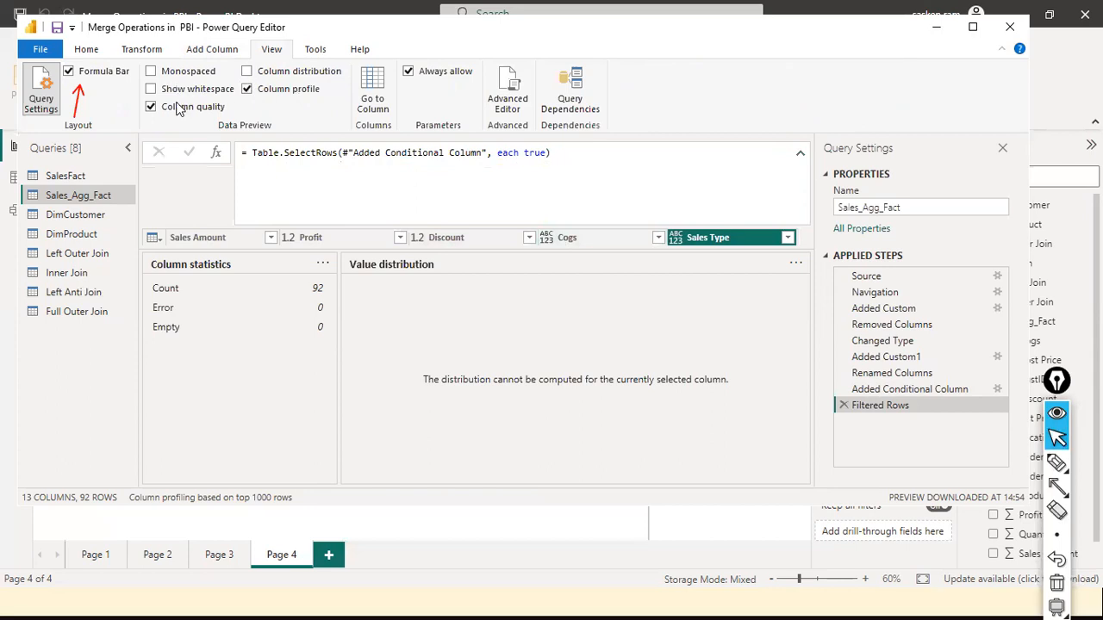
left_click(247, 90)
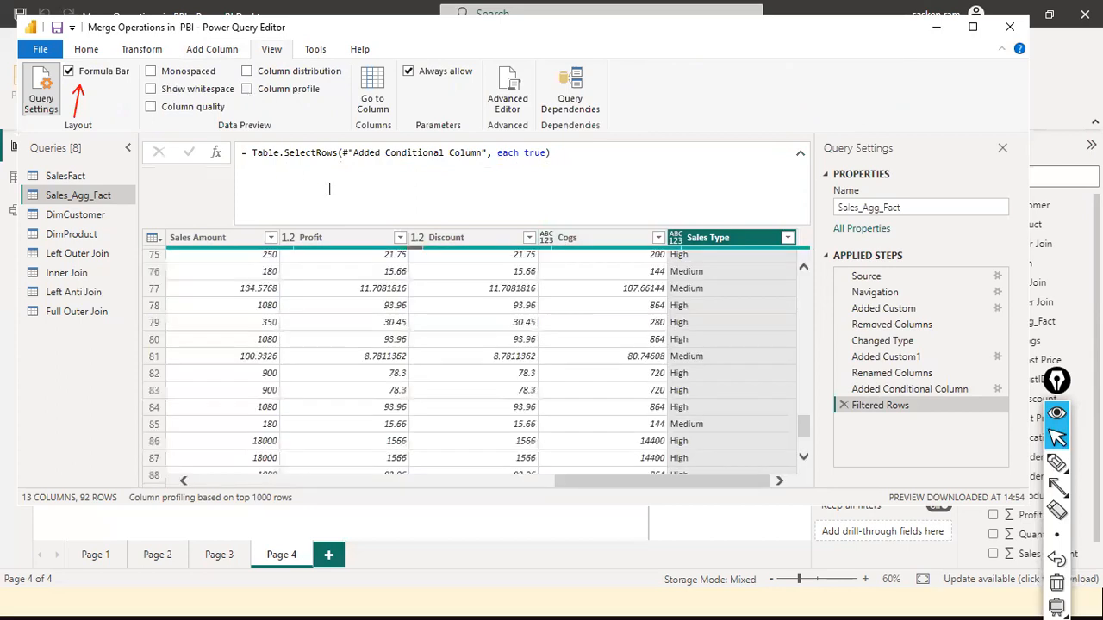
- Collapse the formula bar and examine the Sales_Agg_Fact M code in the Advanced Editor, including the Sales Type conditional expression
left_click(801, 154)
left_click(517, 90)
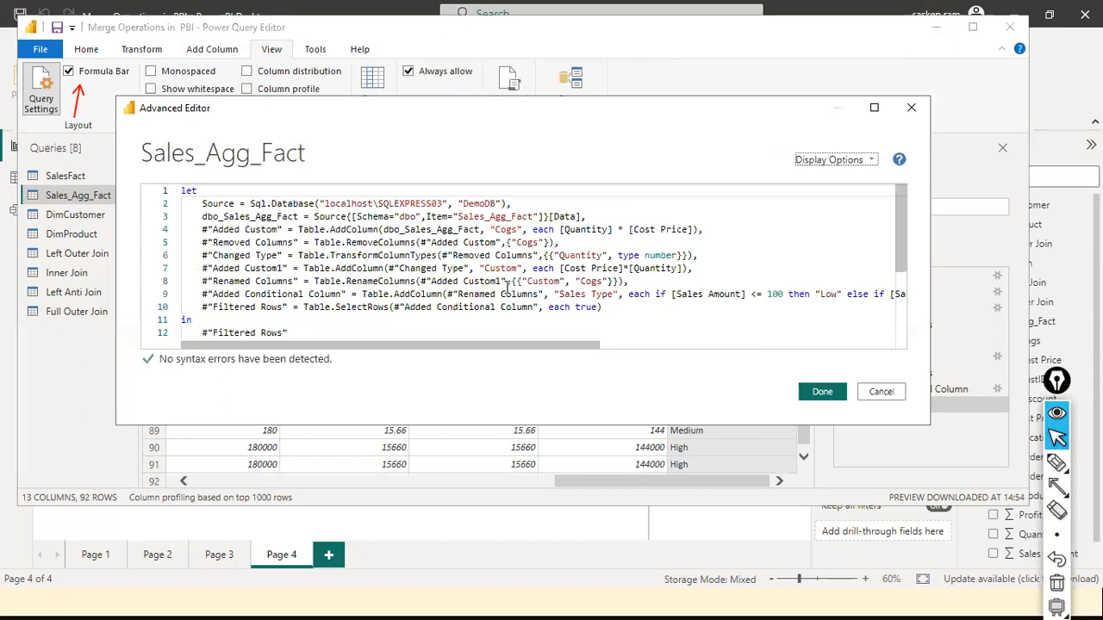
left_click_drag(514, 347, 529, 342)
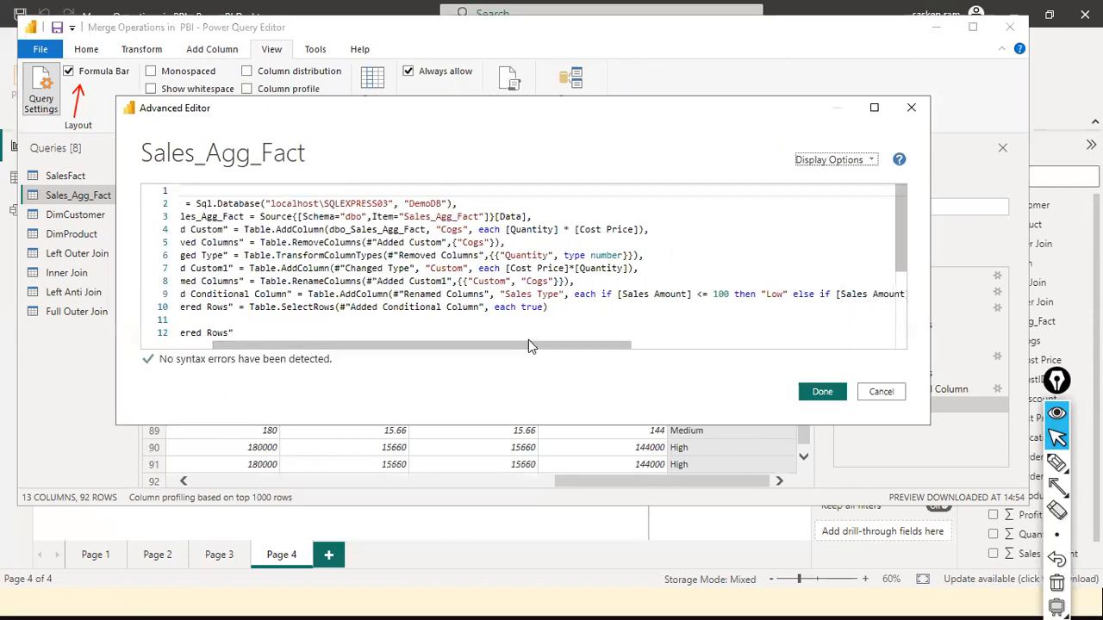
left_click_drag(376, 293, 764, 297)
left_click(665, 296)
left_click_drag(597, 296, 783, 303)
left_click(627, 338)
left_click_drag(621, 345, 887, 354)
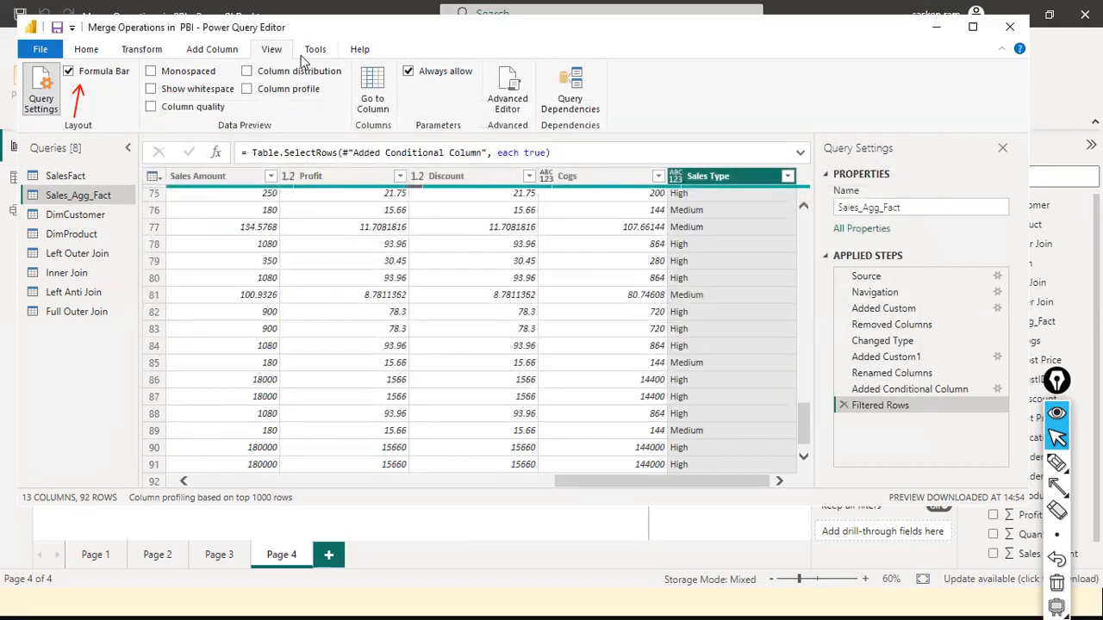
- Reopen the Advanced Editor, examine how the lines from Added Custom to Renamed Columns end and reference each other, and cancel without changes
left_click(521, 104)
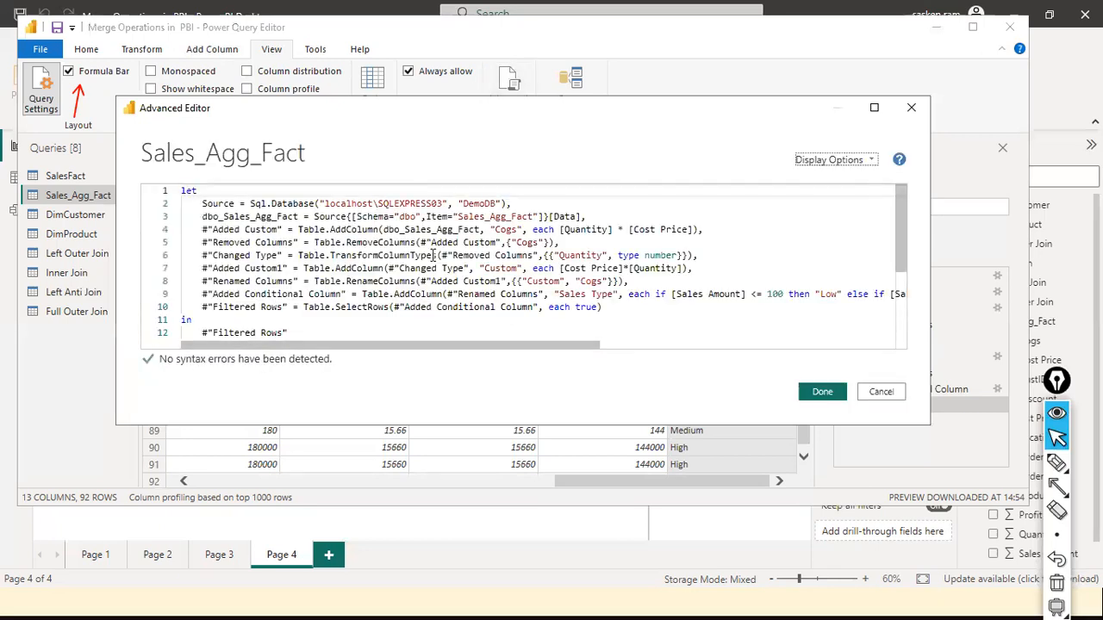
scroll(441, 255, "down", 4)
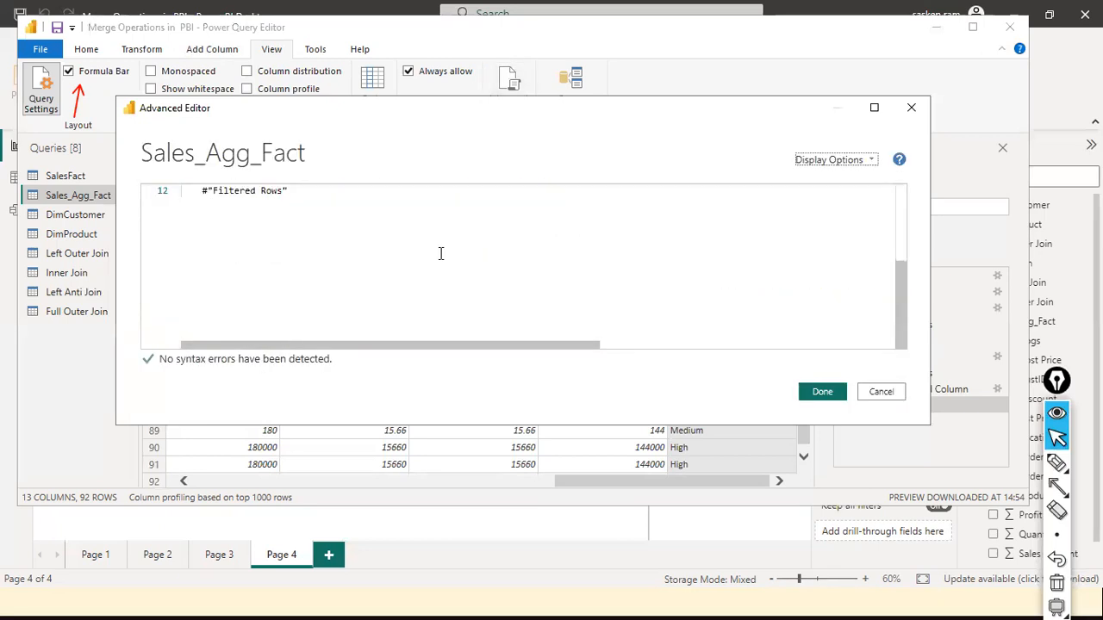
scroll(441, 255, "up", 3)
scroll(442, 255, "up", 1)
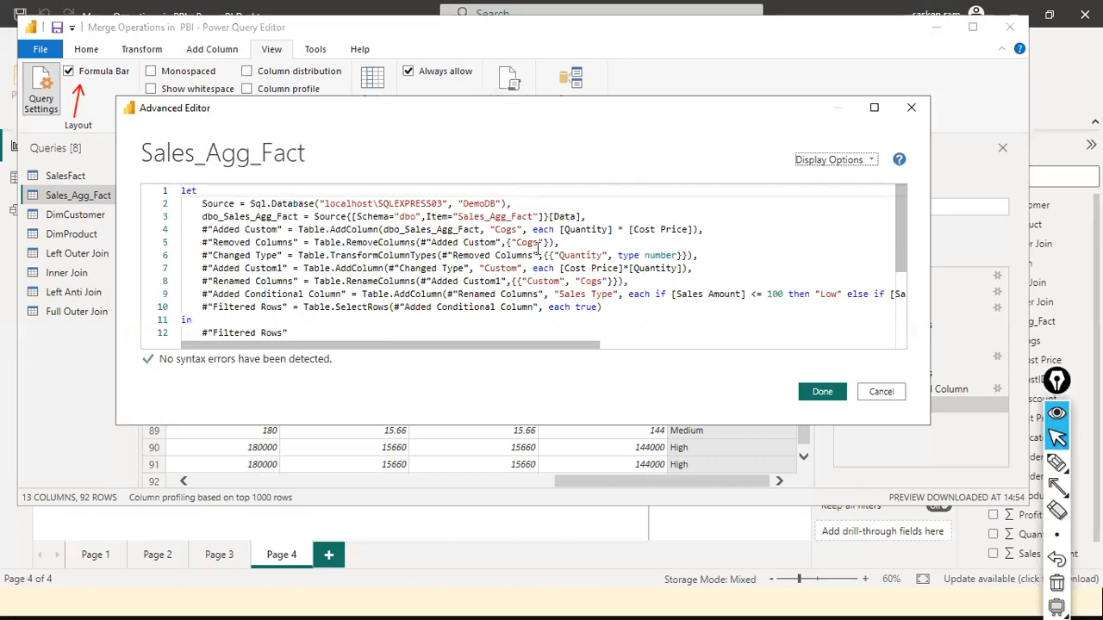
left_click(525, 229)
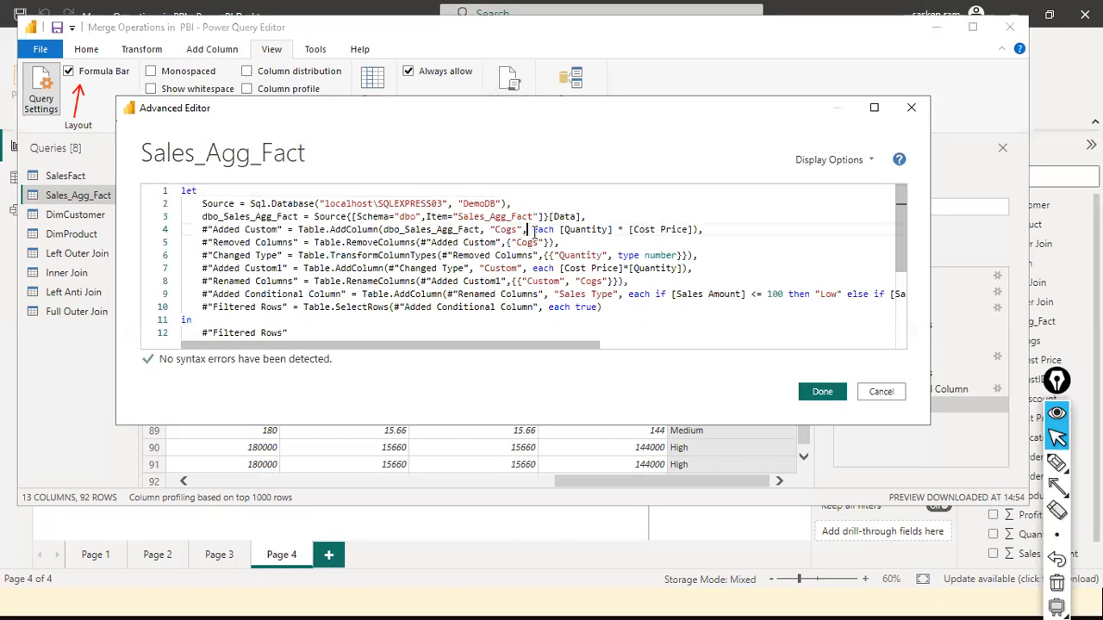
left_click(700, 231)
type(",")
left_click(737, 248)
left_click(711, 260)
left_click(695, 268)
left_click(660, 282)
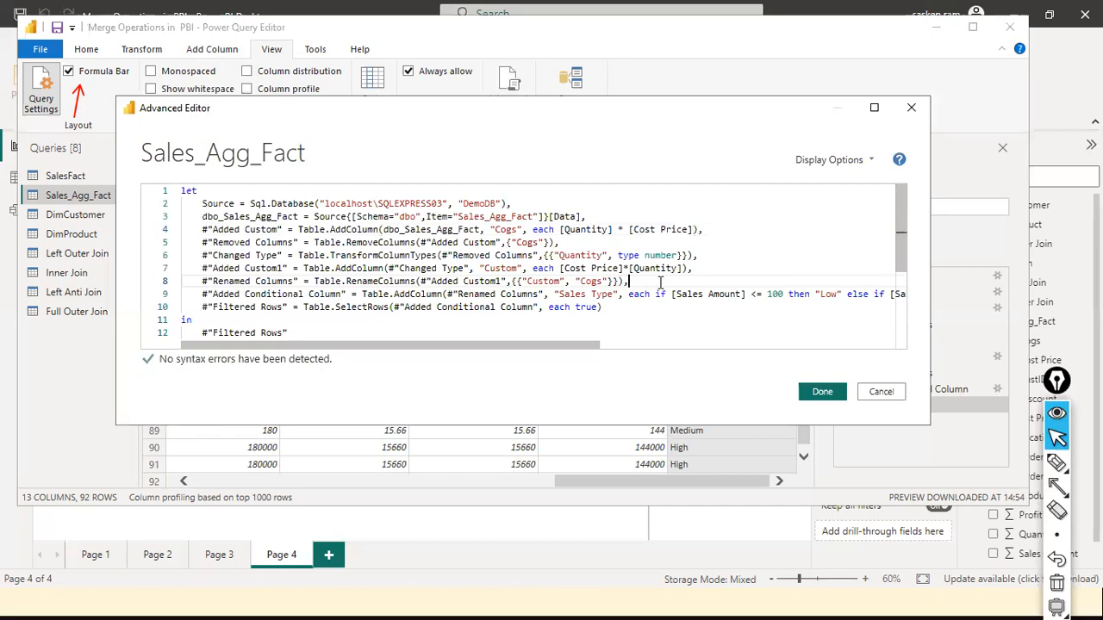
left_click_drag(560, 243, 184, 227)
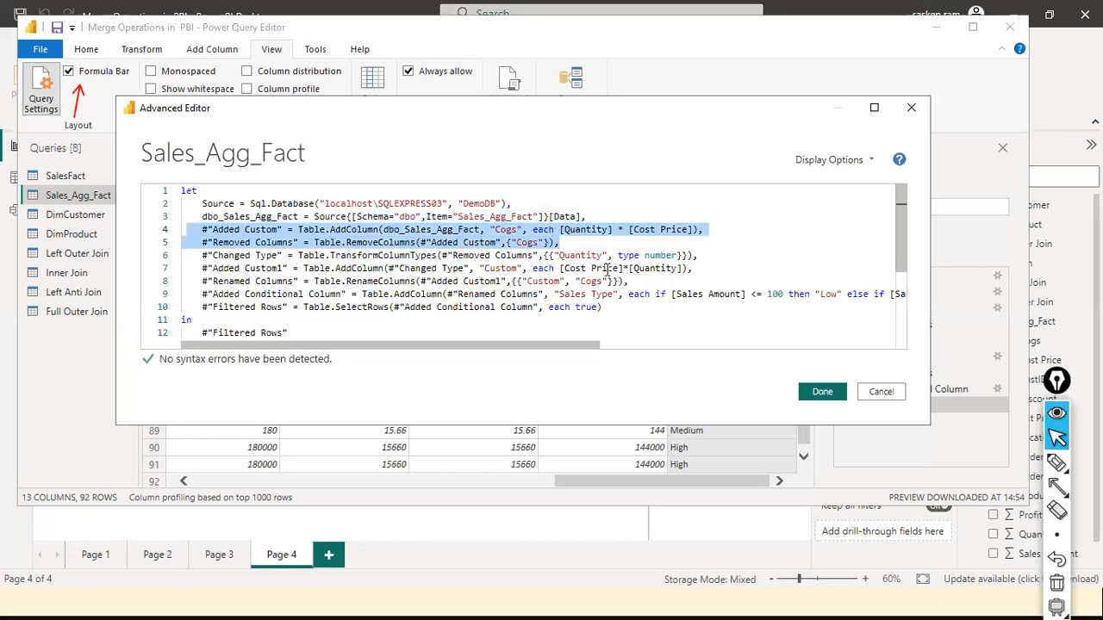
left_click(865, 393)
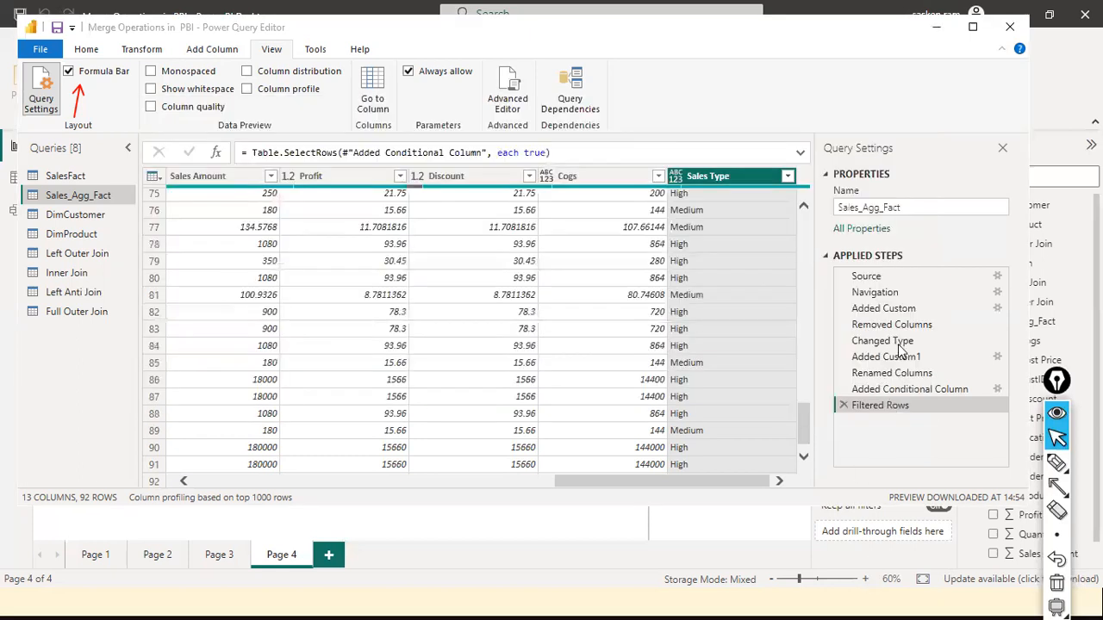
key("ctrl+shift+a")
left_click_drag(842, 107, 868, 247)
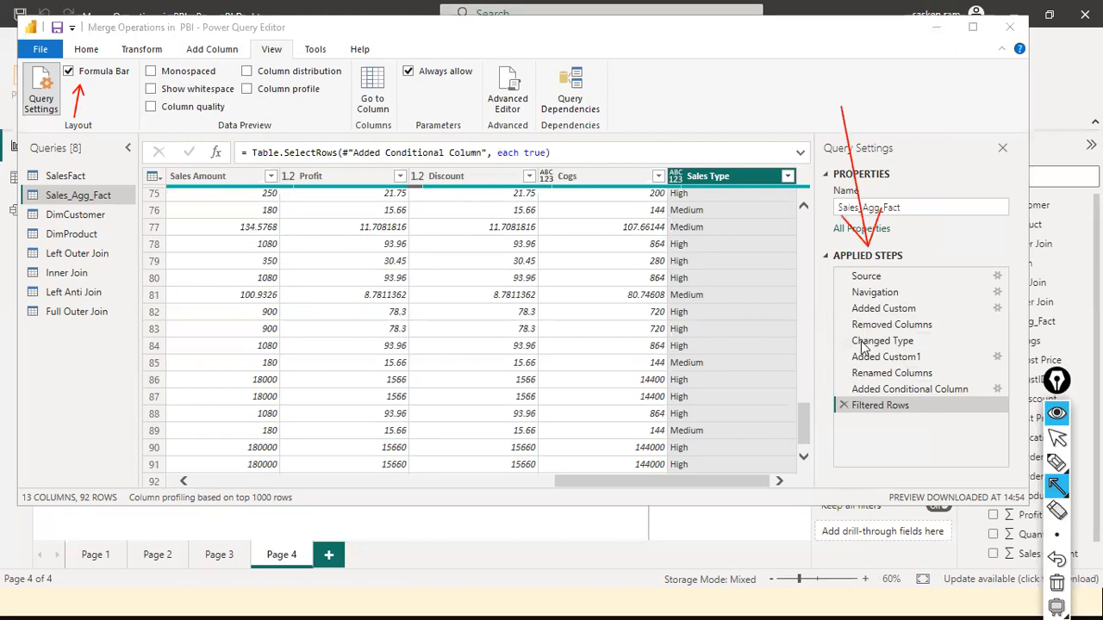
mouse_move(722, 97)
left_mouse_down()
mouse_move(681, 163)
mouse_move(636, 188)
left_mouse_up()
mouse_move(801, 290)
left_mouse_down()
mouse_move(844, 291)
mouse_move(836, 311)
mouse_move(851, 342)
left_mouse_up()
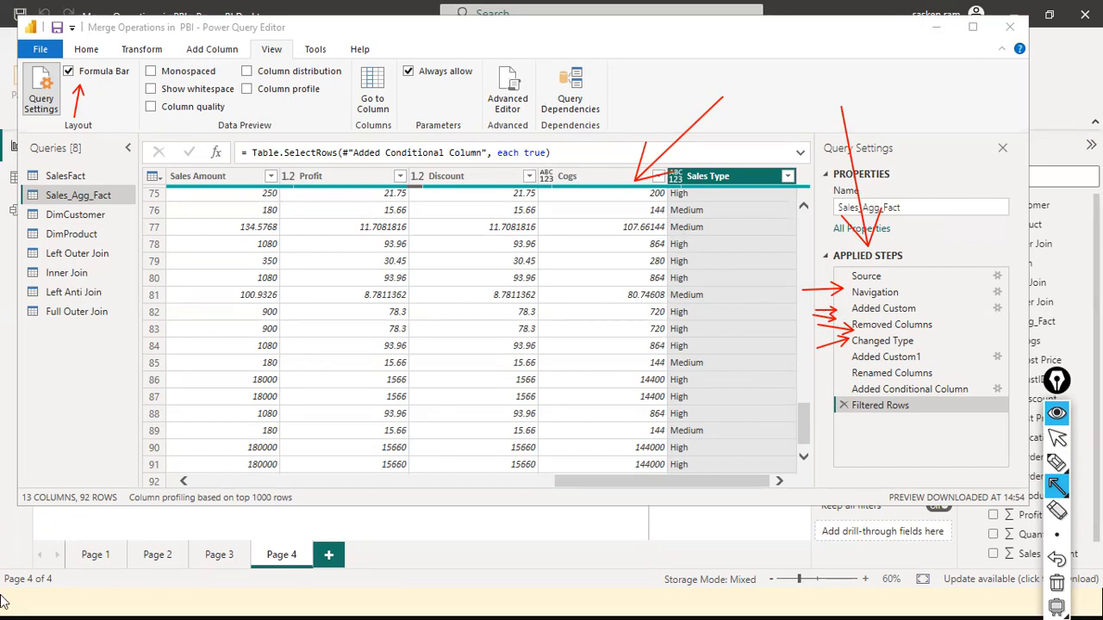
key("ctrl+shift+7")
key("ctrl+shift+2")
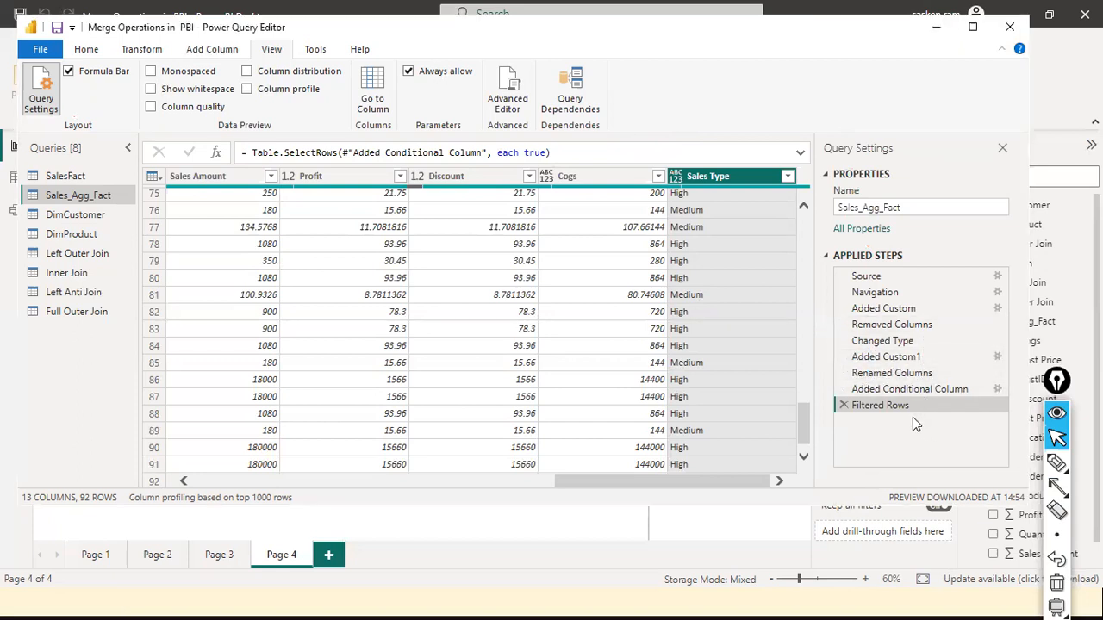
- Delete the redundant Added Custom and Removed Columns applied steps of Sales_Agg_Fact after comparing them with Added Custom1
left_click(903, 325)
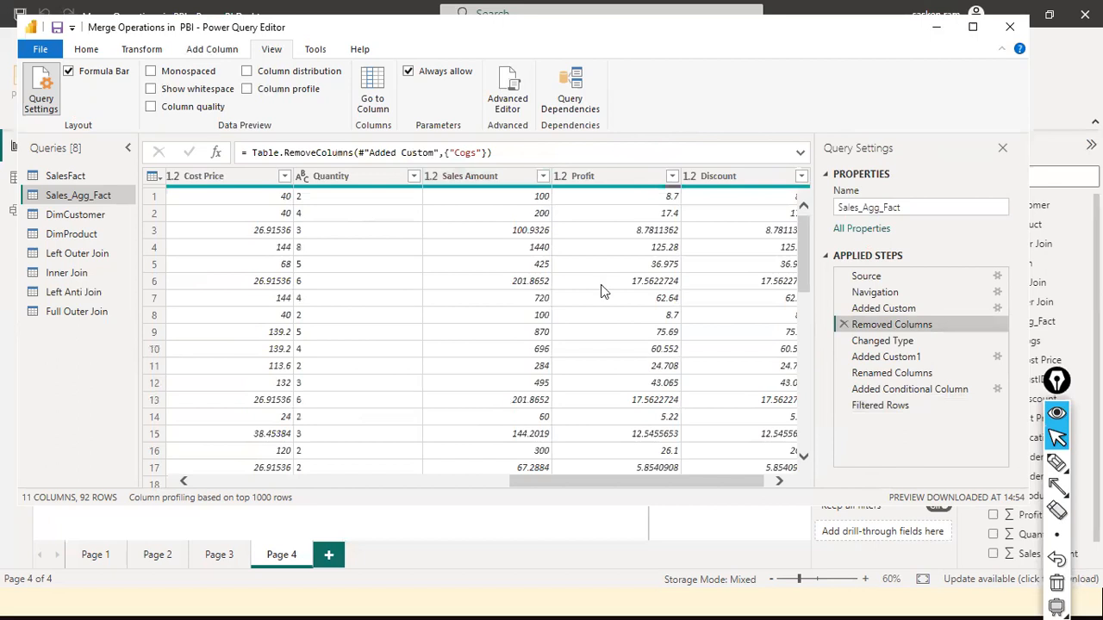
scroll(722, 472, "right", 1)
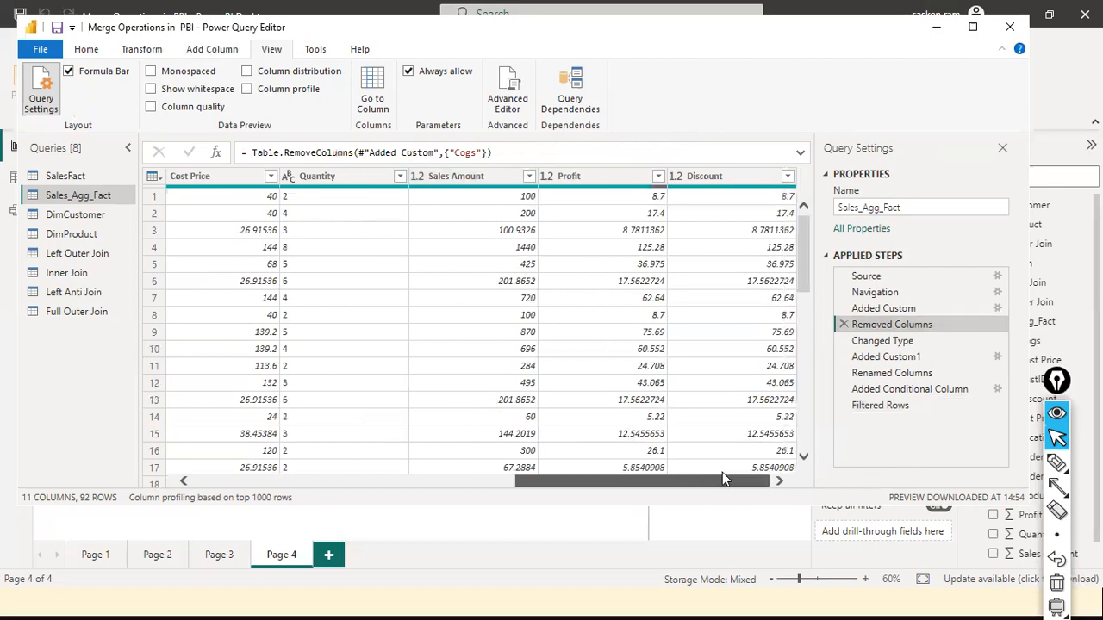
left_click(880, 310)
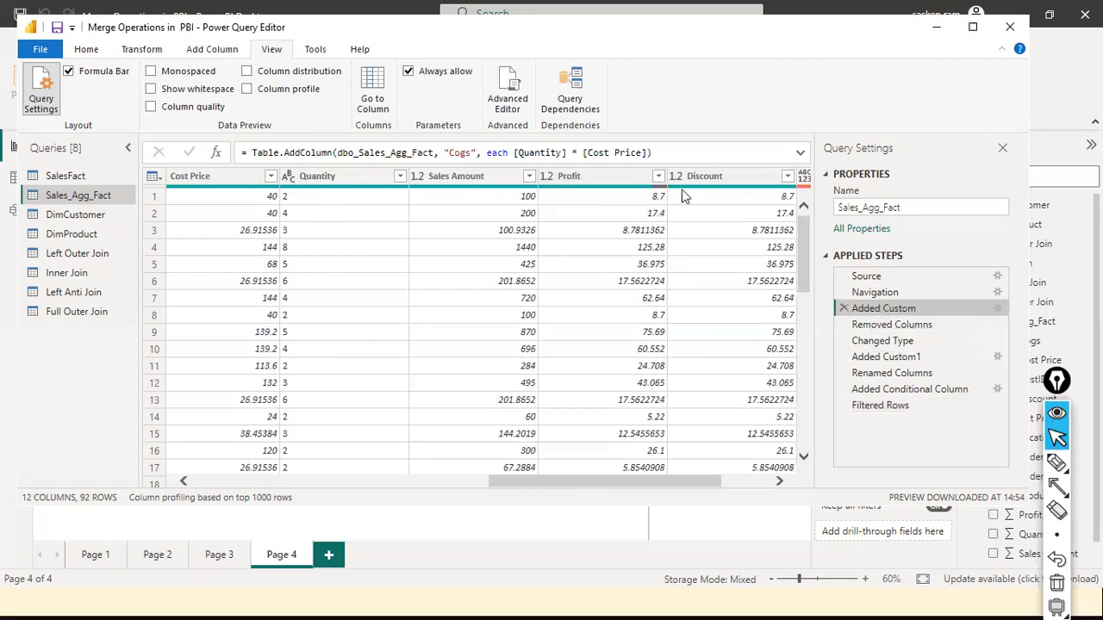
left_click(907, 357)
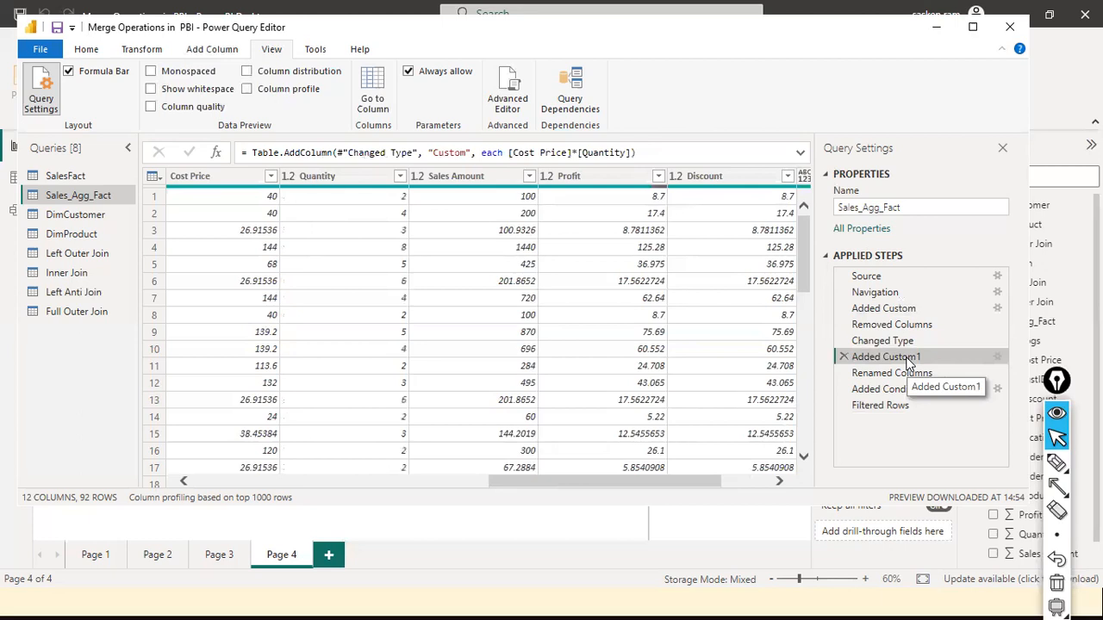
left_click(896, 309)
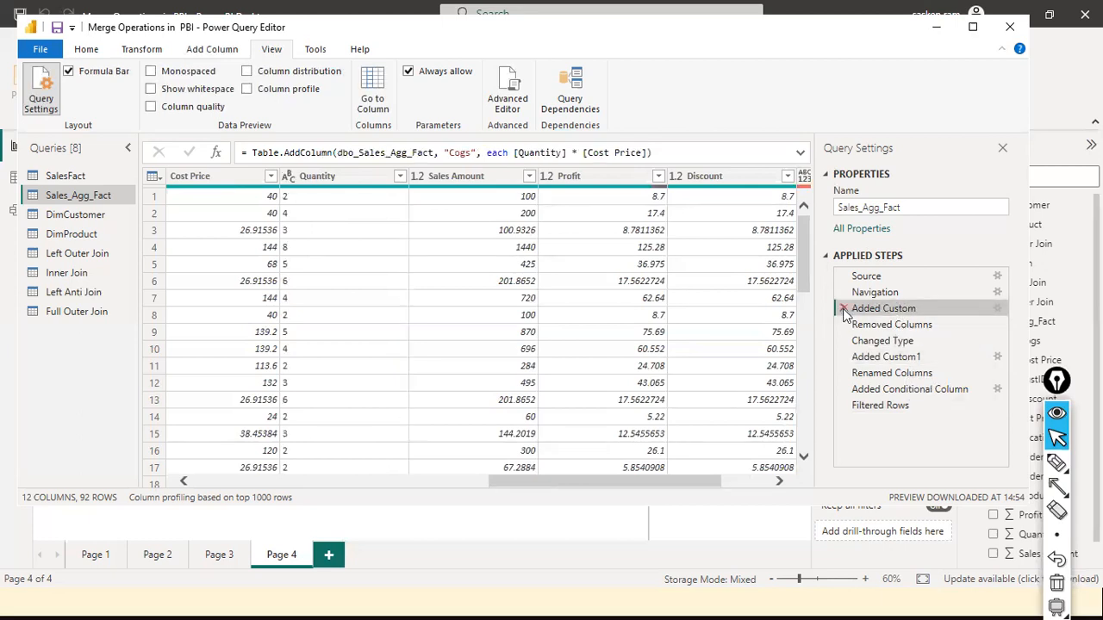
left_click(843, 308)
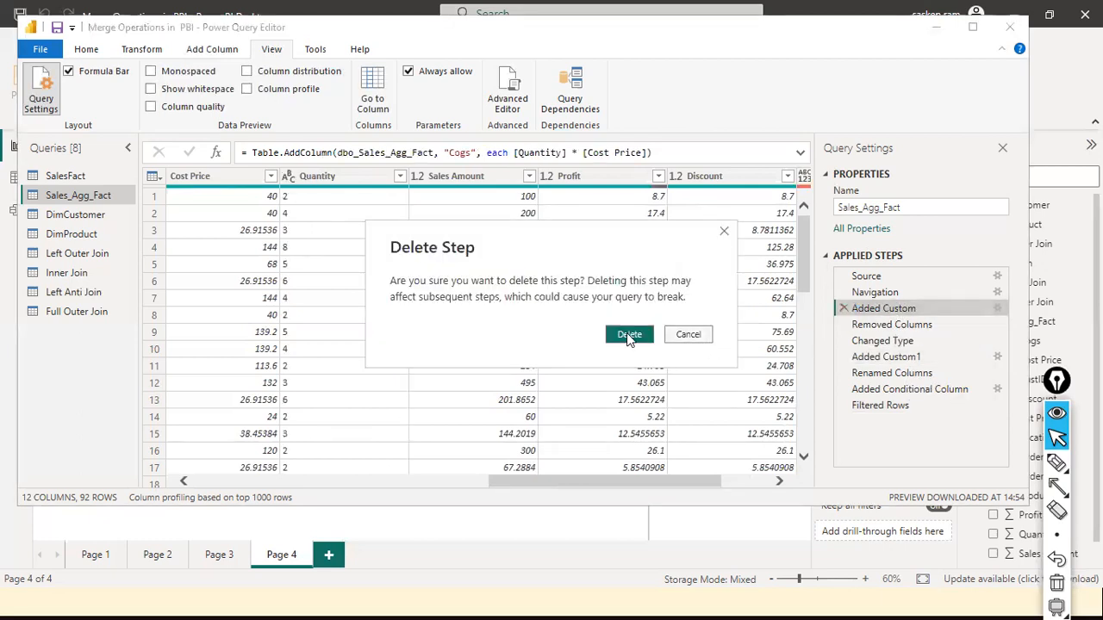
left_click(701, 333)
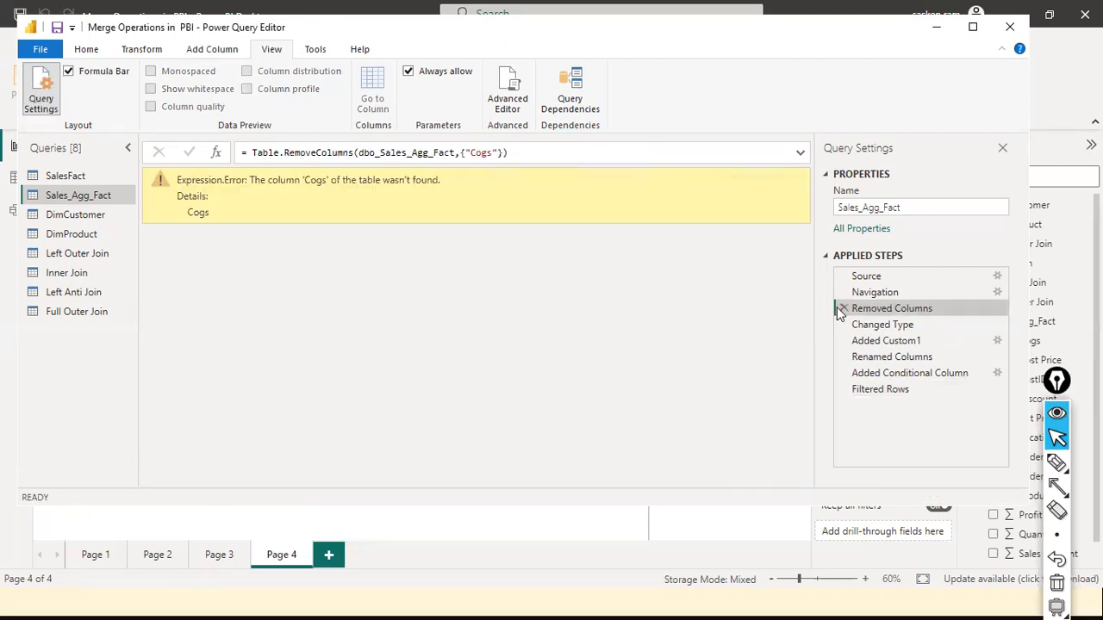
left_click(840, 309)
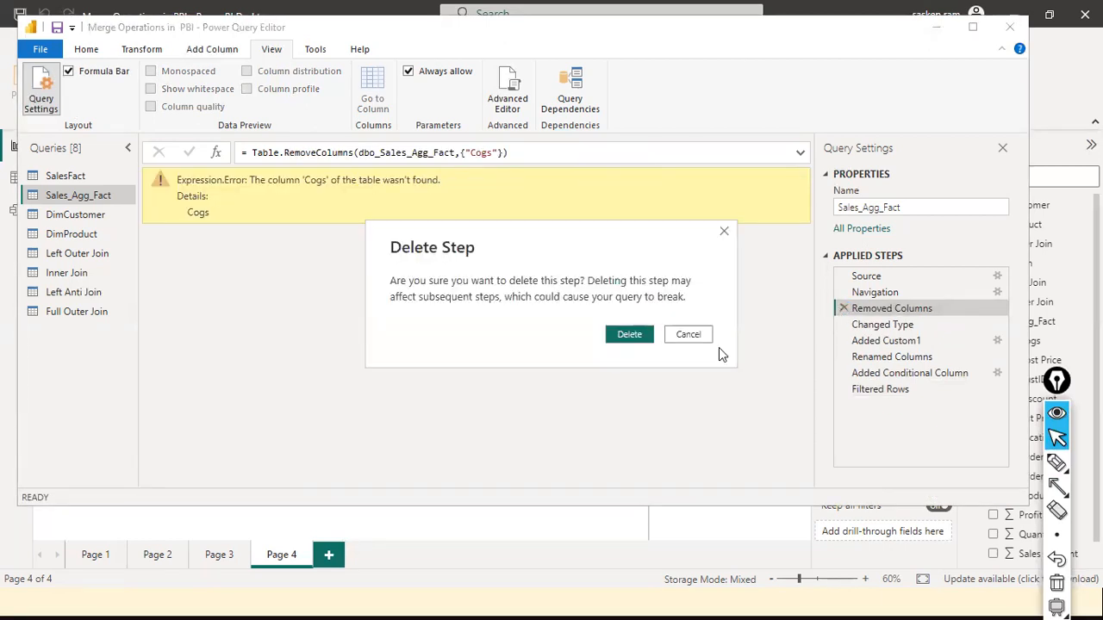
left_click(628, 335)
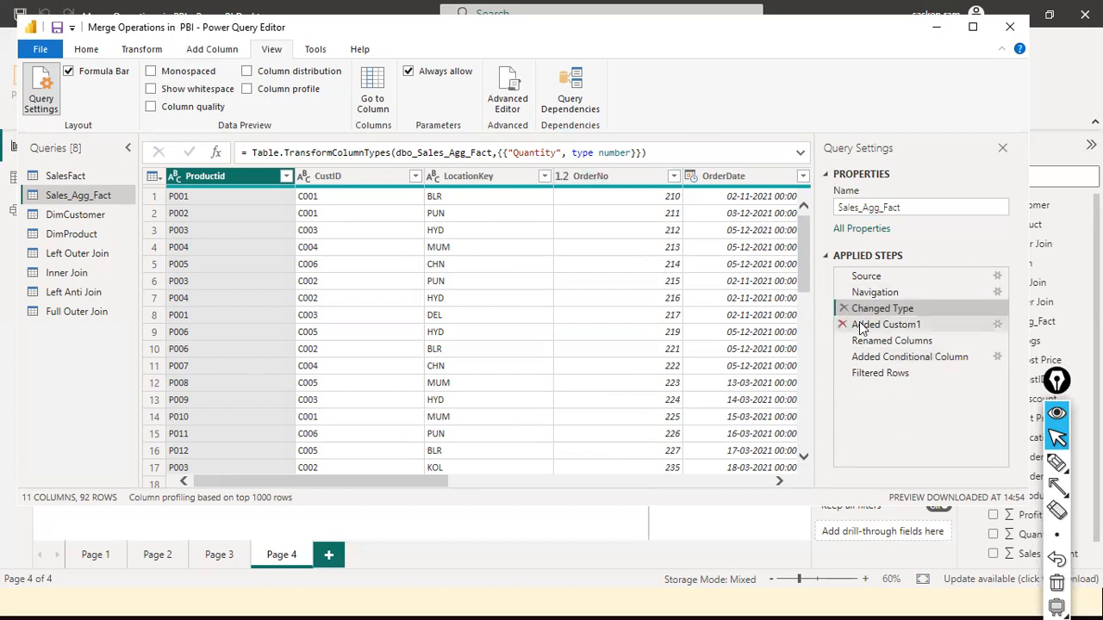
- Check the Added Custom1, Renamed Columns, Added Conditional Column and Filtered Rows steps one after another
left_click(859, 326)
left_click(884, 342)
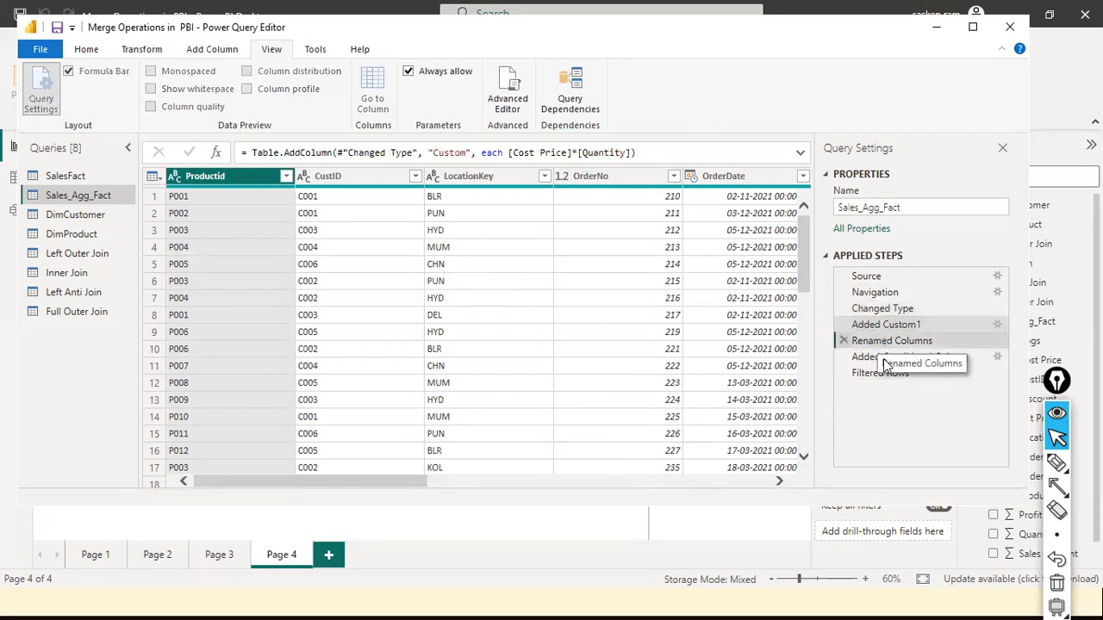
left_click(883, 358)
left_click(881, 373)
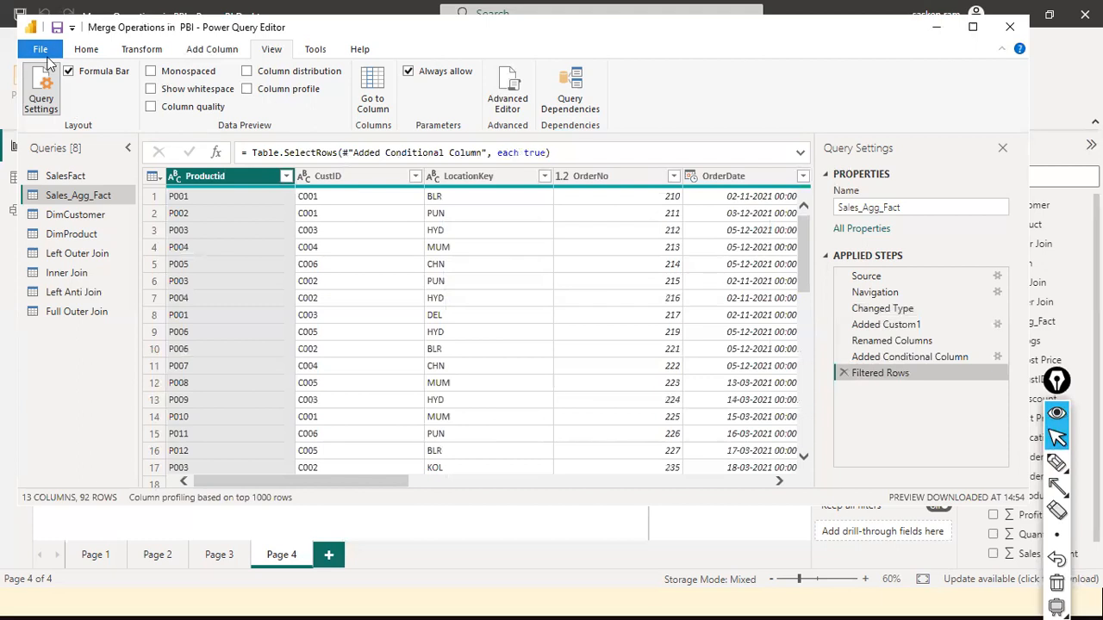
- Close the Power Query Editor and apply the pending query changes to the report
left_click(43, 51)
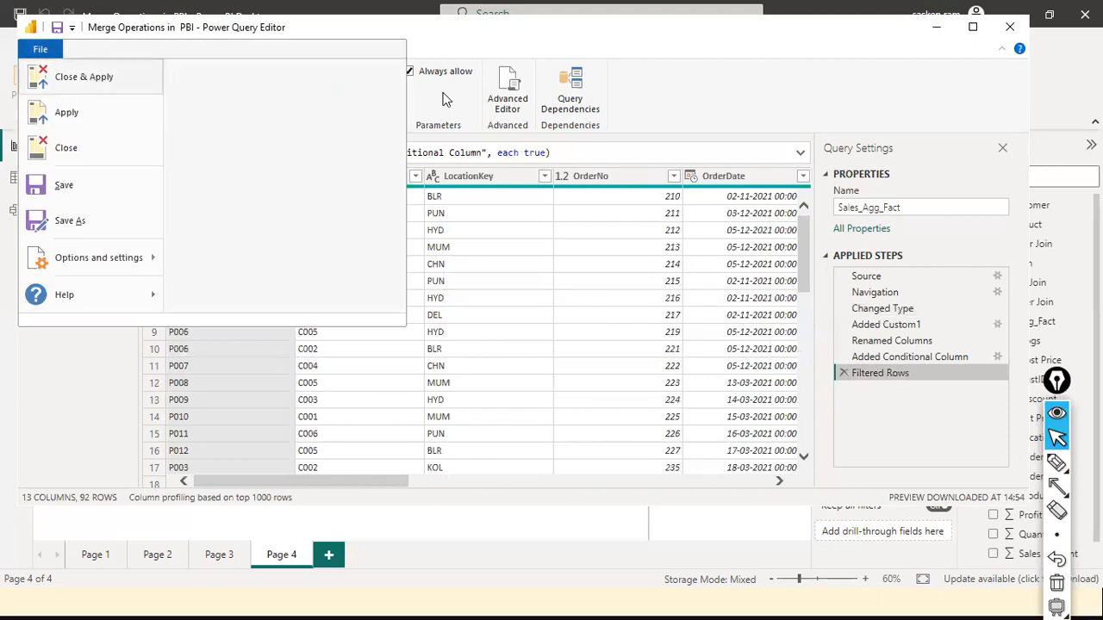
left_click(709, 90)
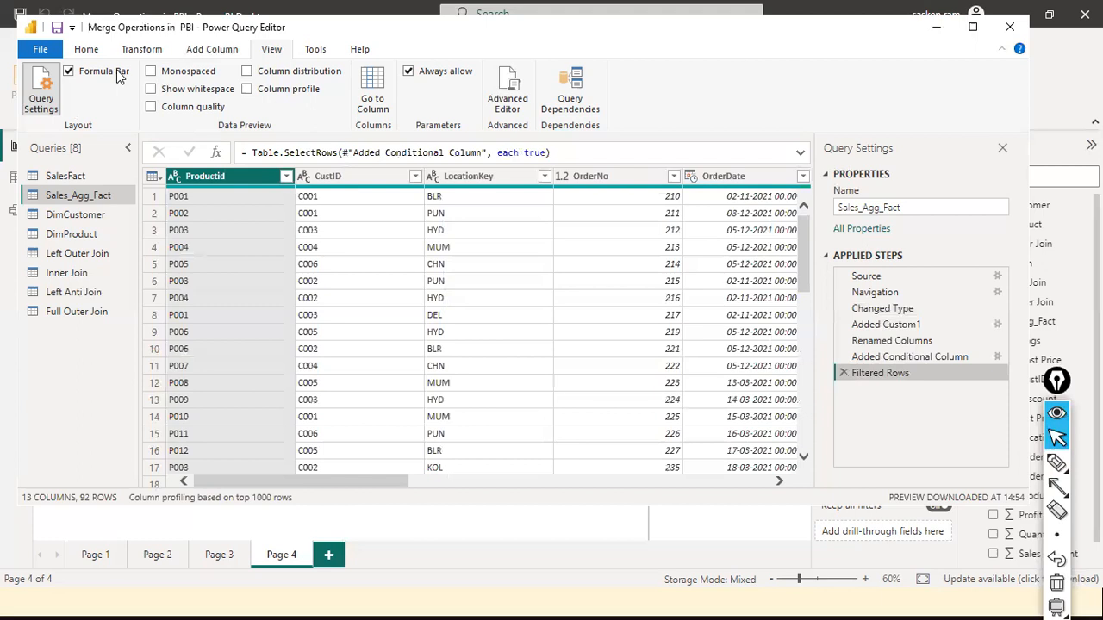
left_click(40, 49)
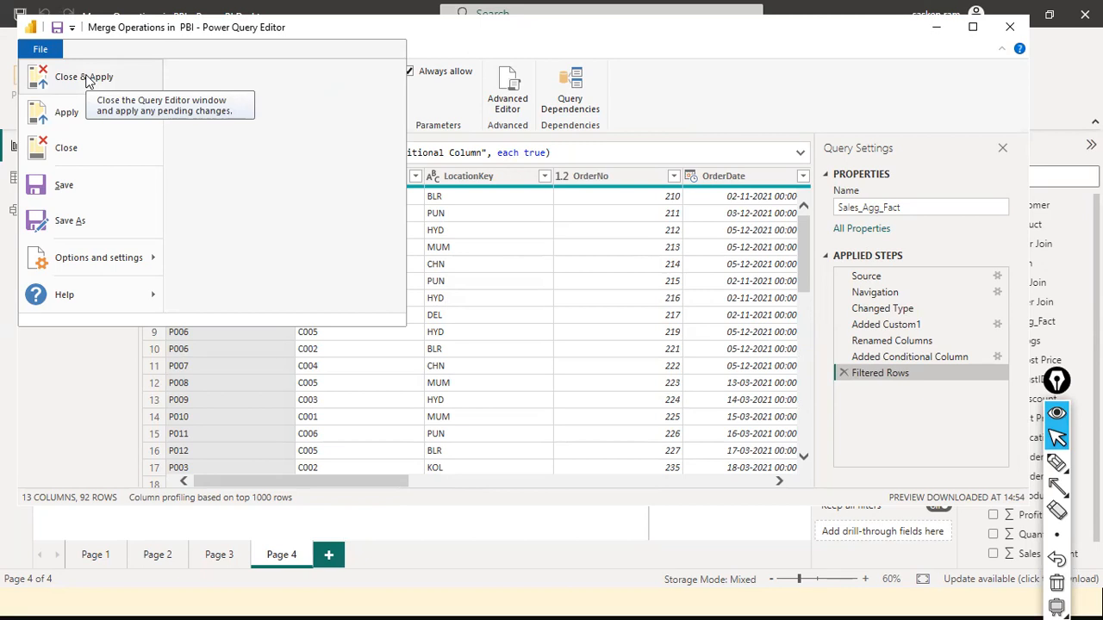
left_click(618, 65)
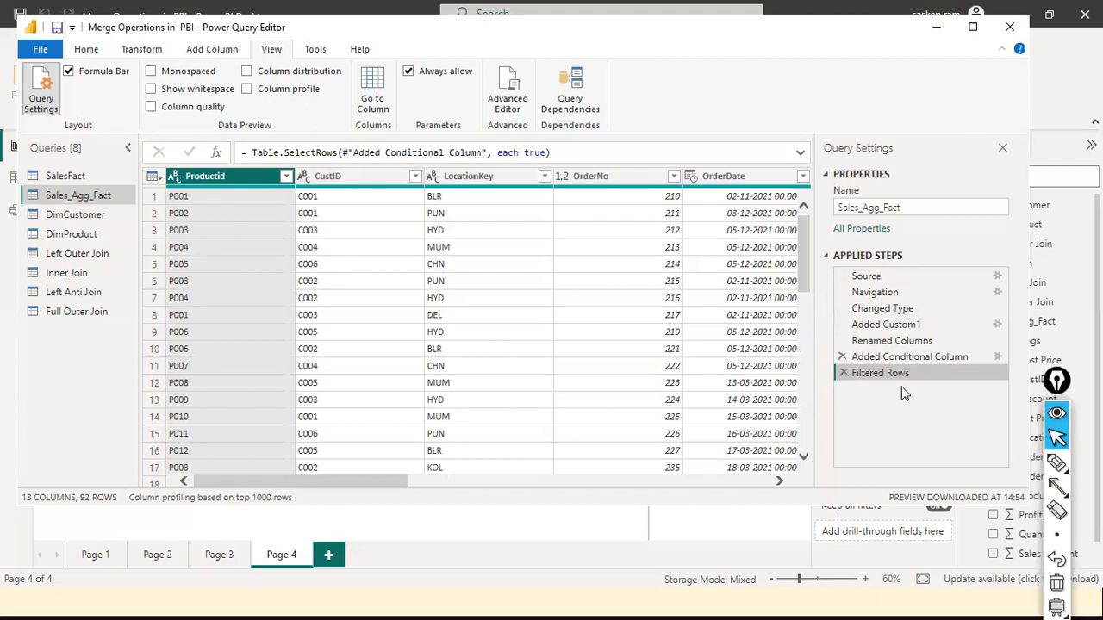
left_click(40, 52)
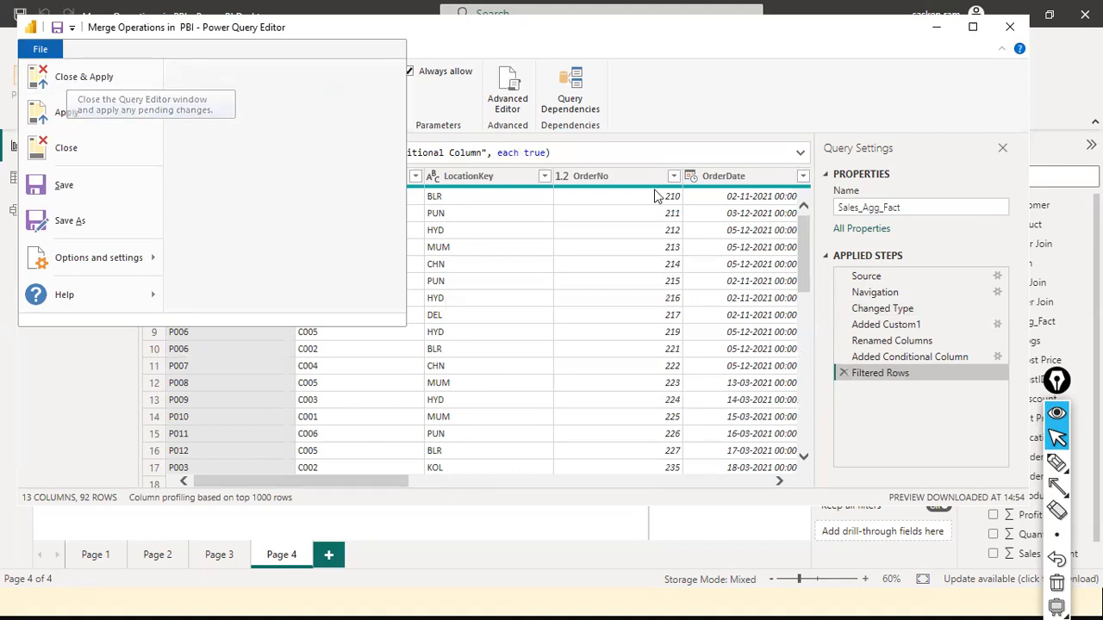
left_click(133, 70)
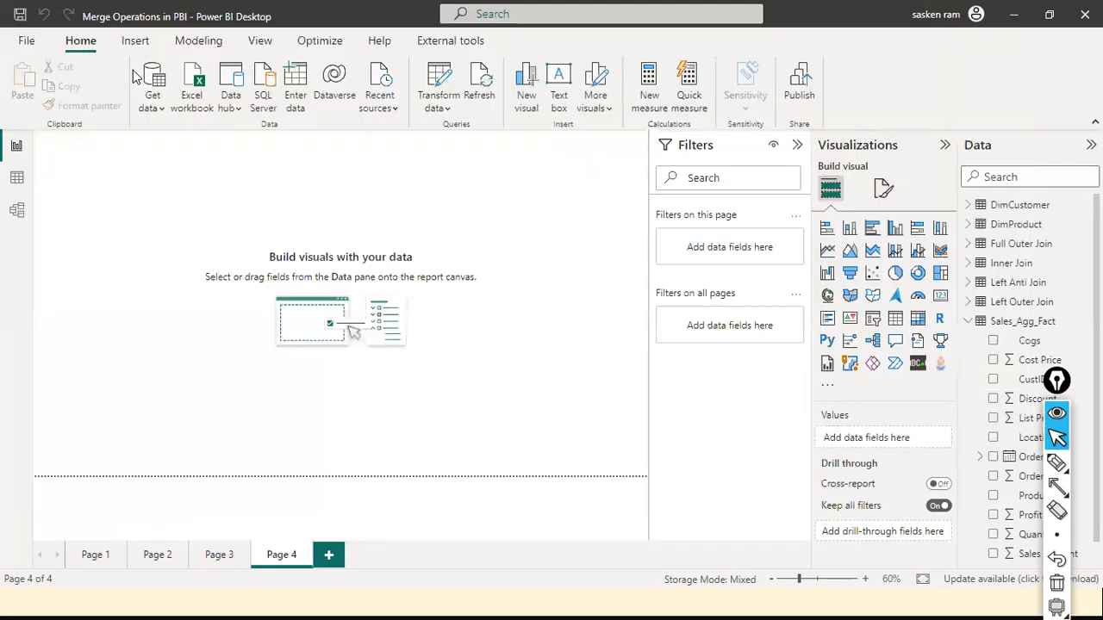
- Reopen the Power Query Editor through Transform data and look across the columns of the Sales_Agg_Fact query
left_click(445, 105)
left_click(448, 110)
left_click(450, 137)
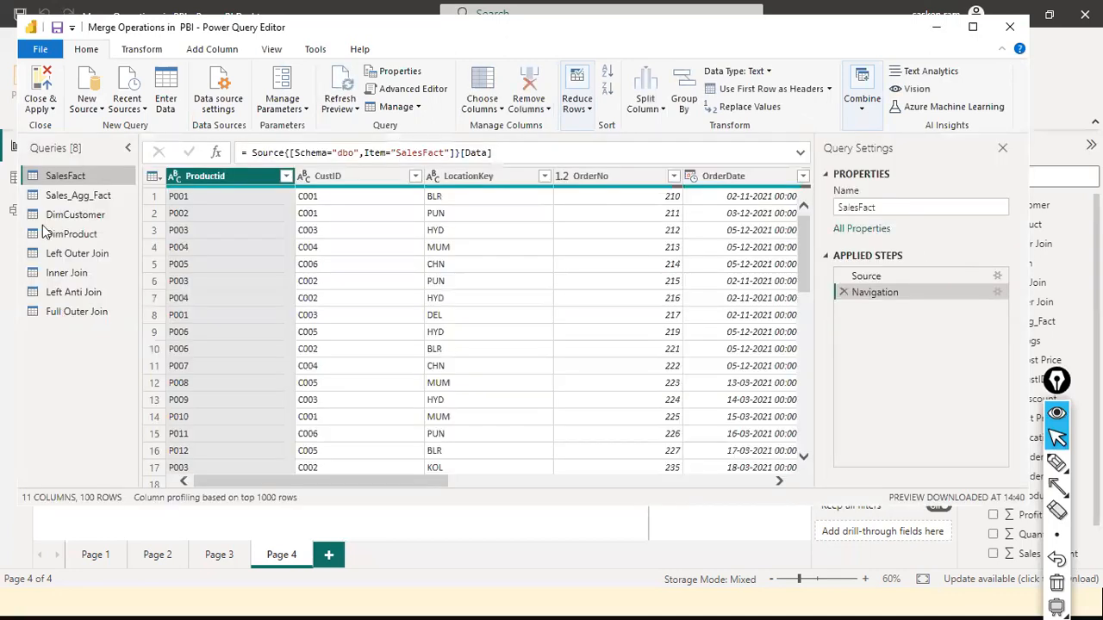
left_click(68, 193)
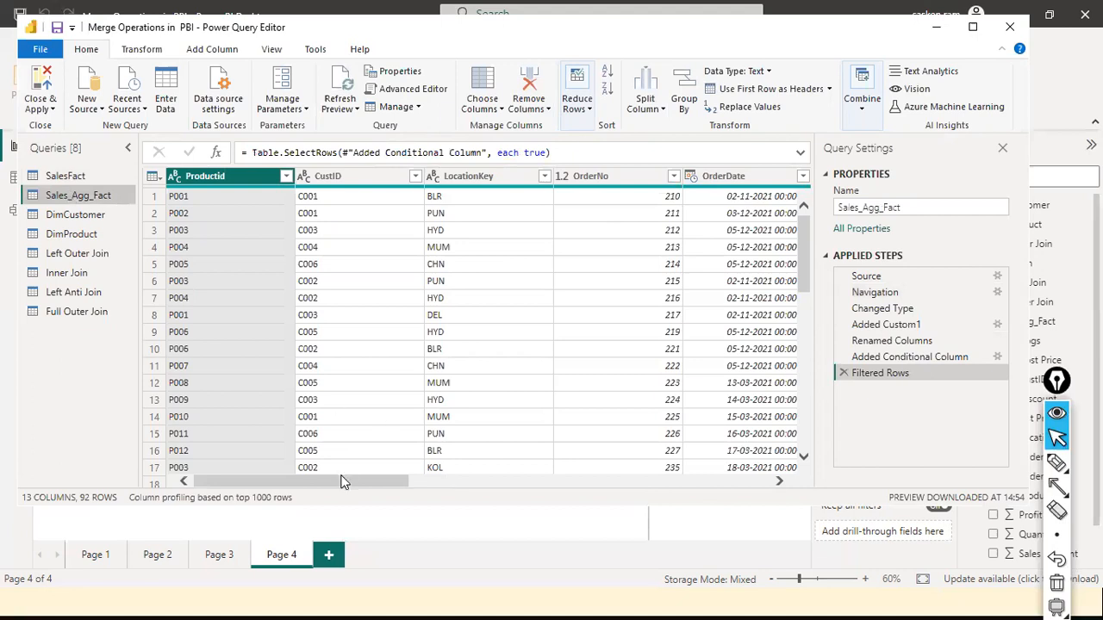
scroll(362, 477, "right", 2)
left_click_drag(362, 481, 123, 398)
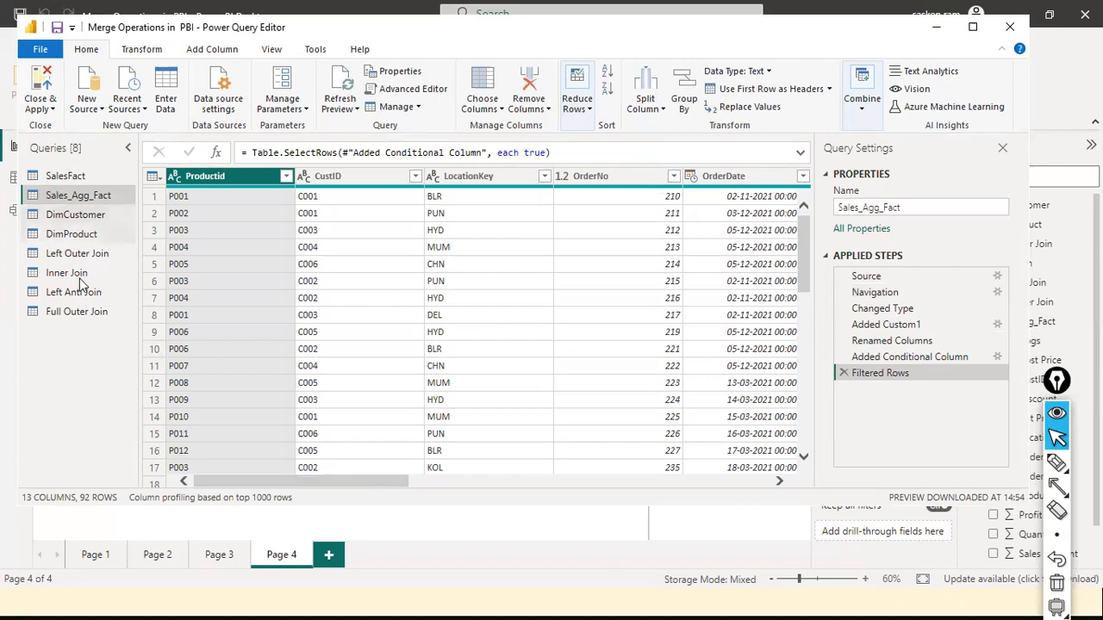
- Start a custom column in the DimCustomer query and name it Customer Full Name
left_click(76, 217)
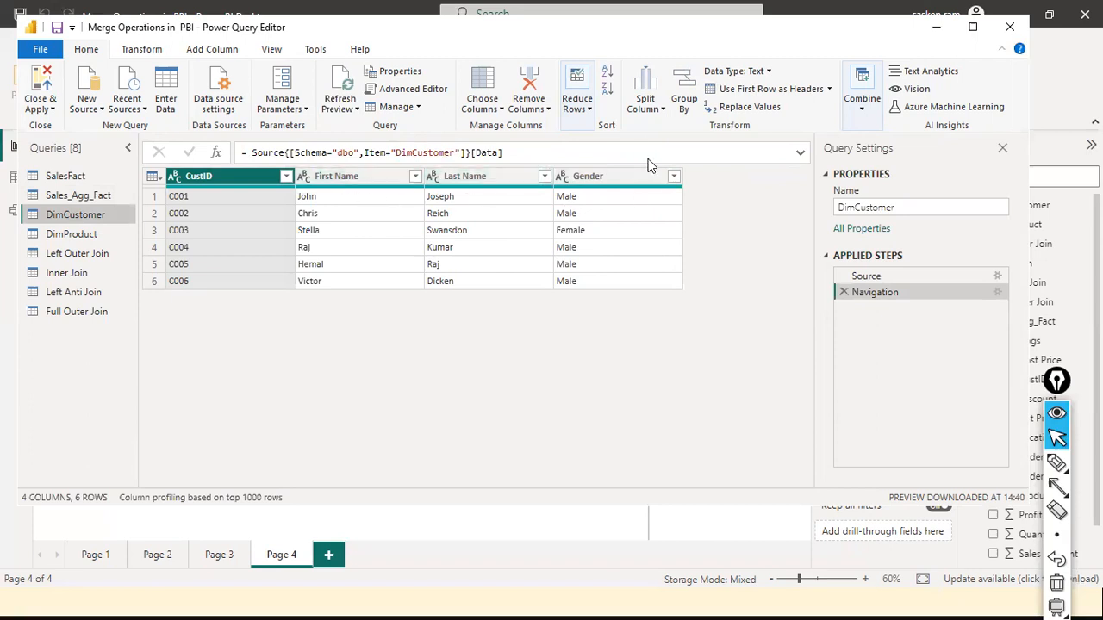
left_click(212, 50)
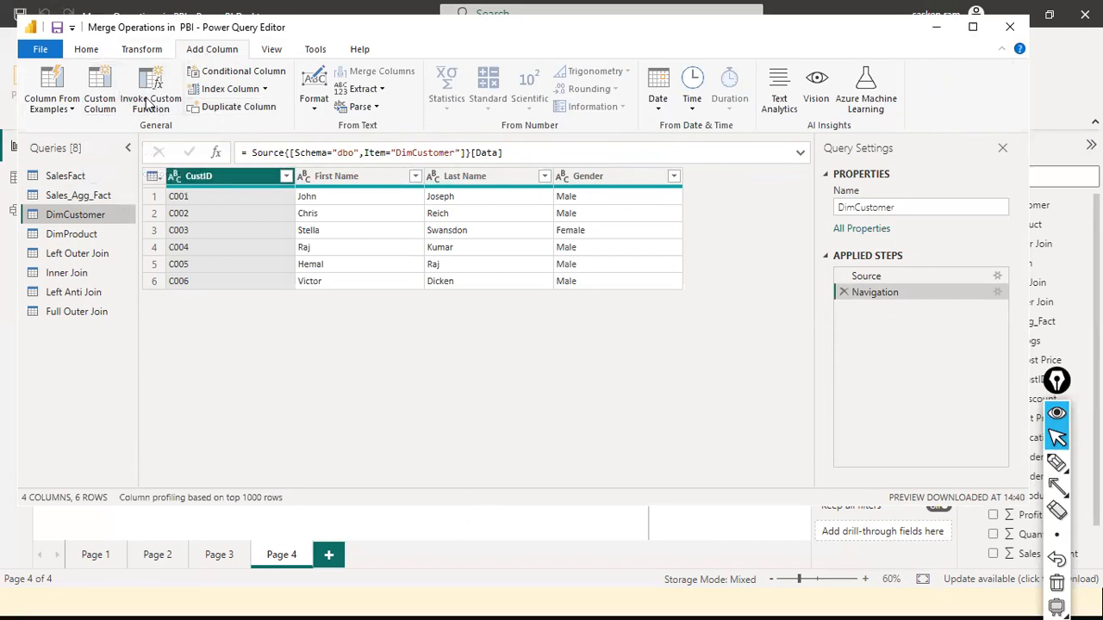
left_click(95, 91)
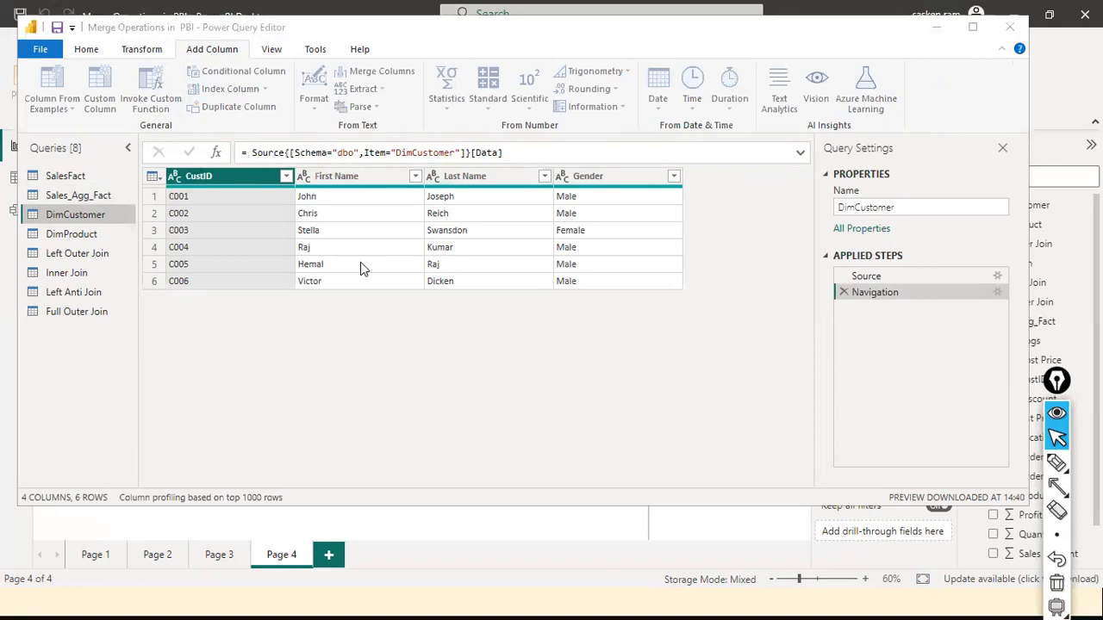
double_click(360, 215)
type("Full Name")
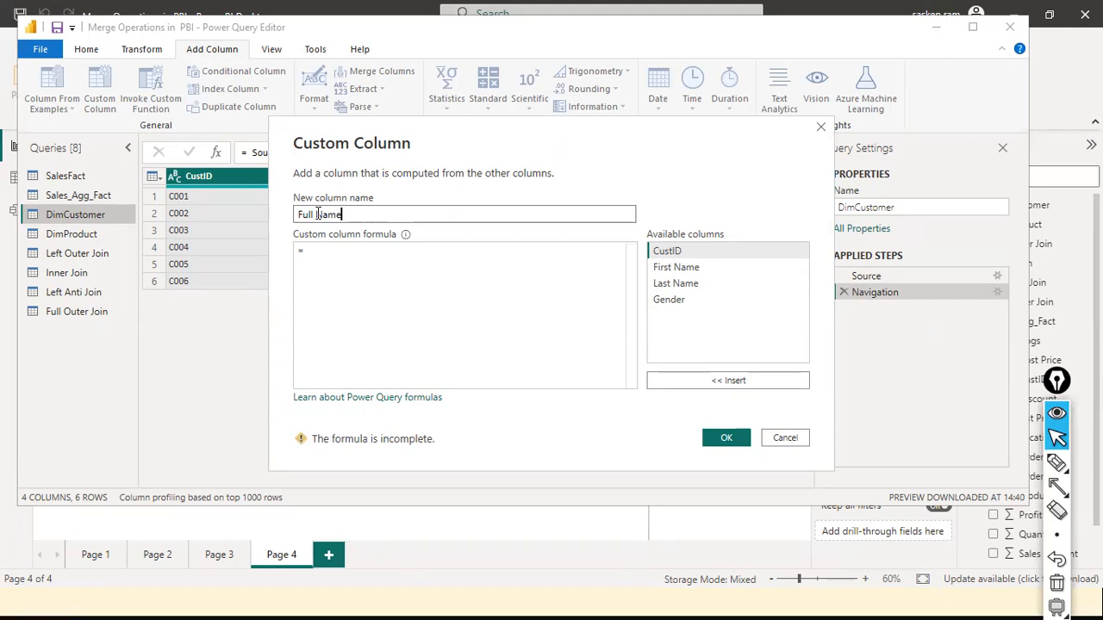
left_click_drag(315, 215, 273, 209)
key("Home")
type("Customer")
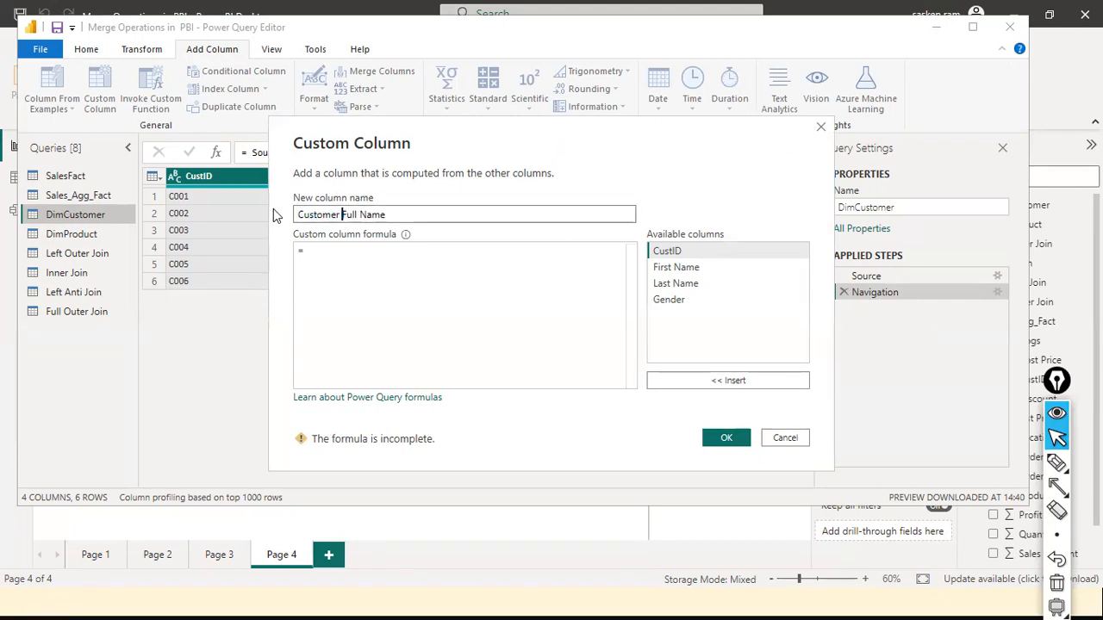
- Create the custom column with the formula [First Name] & " " &[Last Name]
left_click(330, 250)
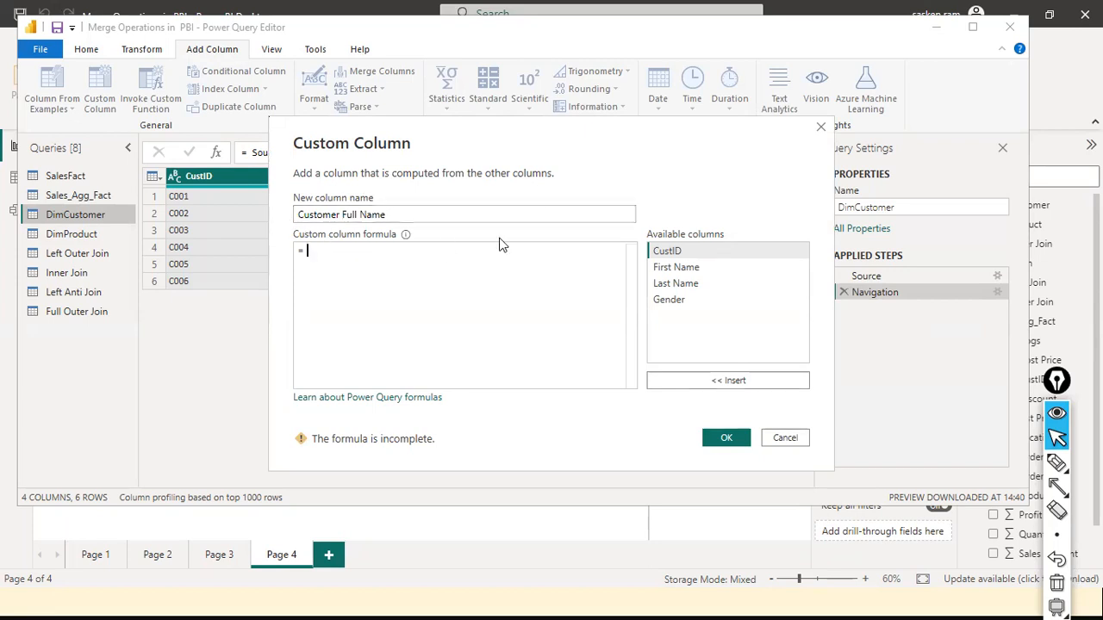
double_click(681, 268)
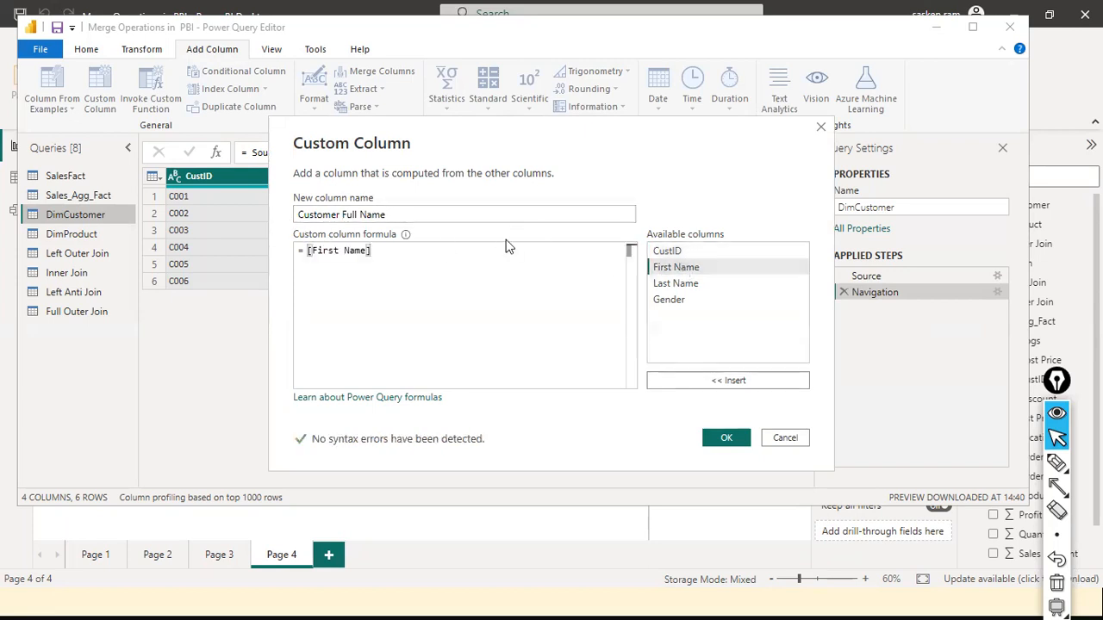
type("&")
key("BackSpace")
key("BackSpace")
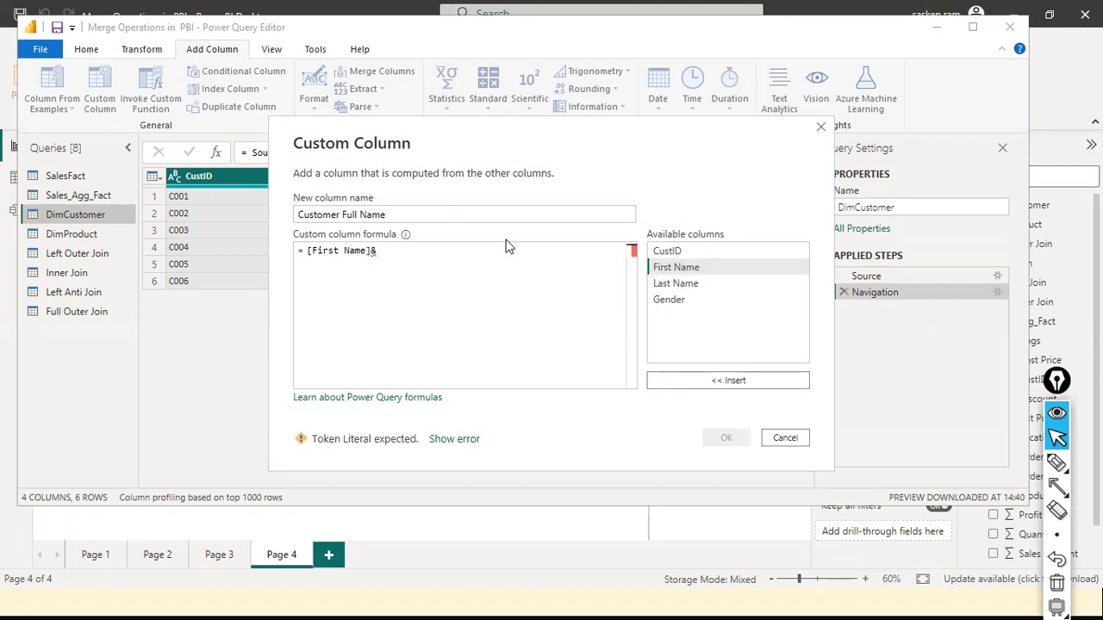
type("& \" \" &")
double_click(670, 284)
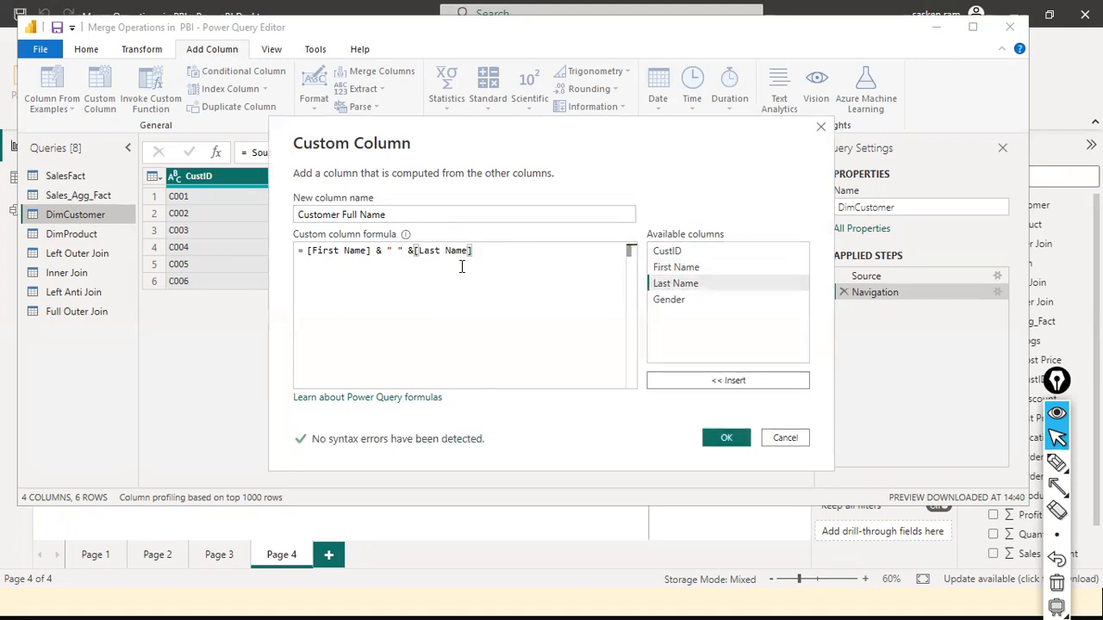
left_click(723, 439)
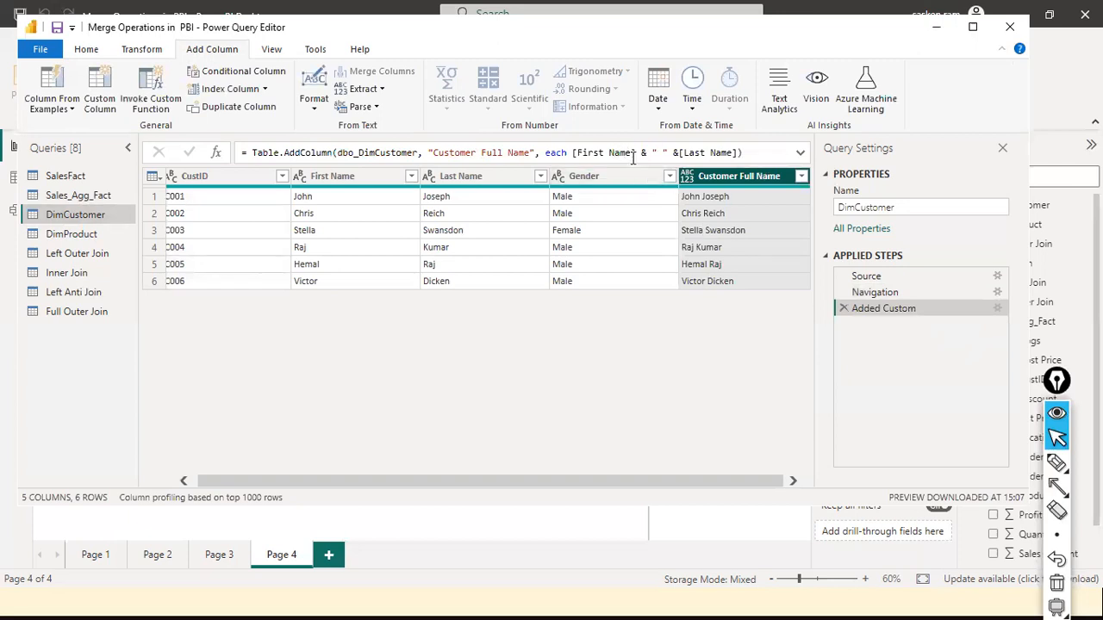
- Examine the part of the Customer Full Name formula that joins the first and last names with a space
left_click_drag(636, 152, 677, 152)
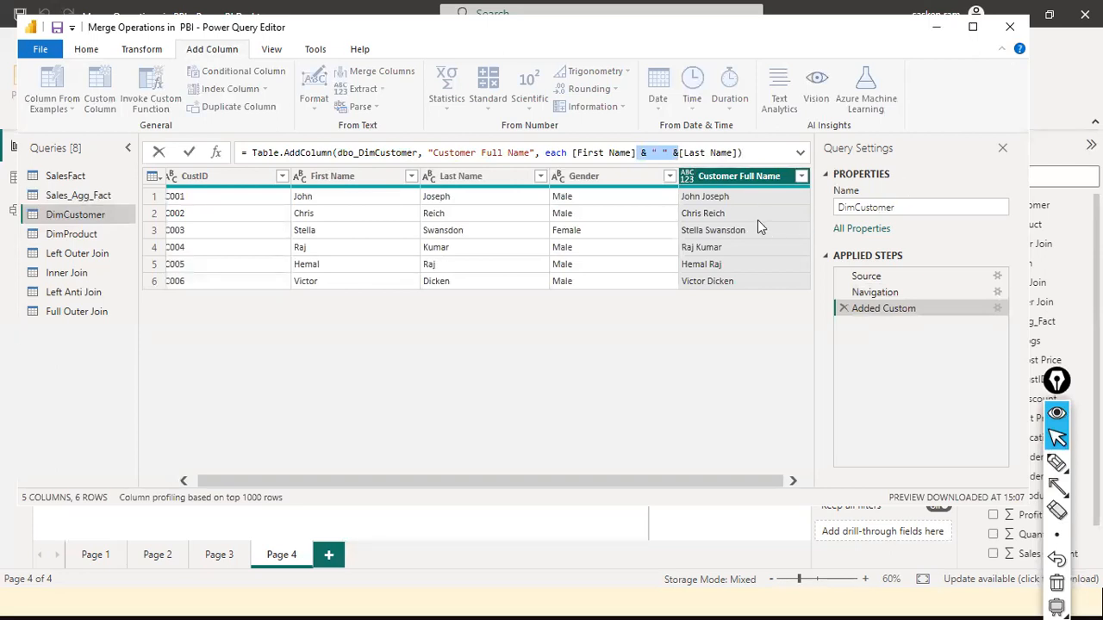
left_click(687, 152)
key("Return")
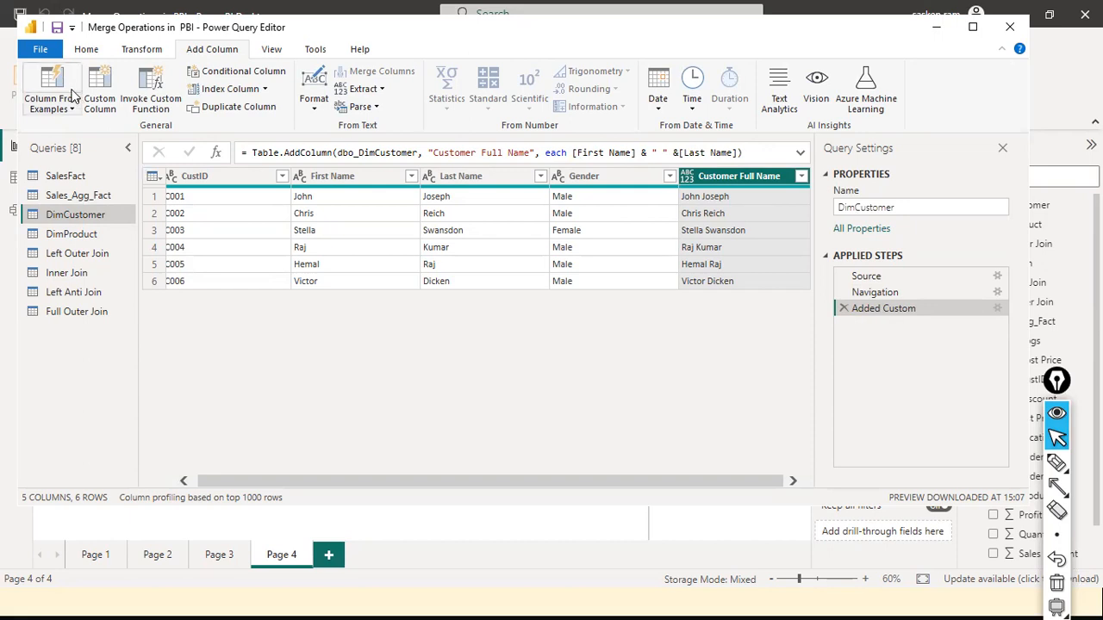
left_click(39, 54)
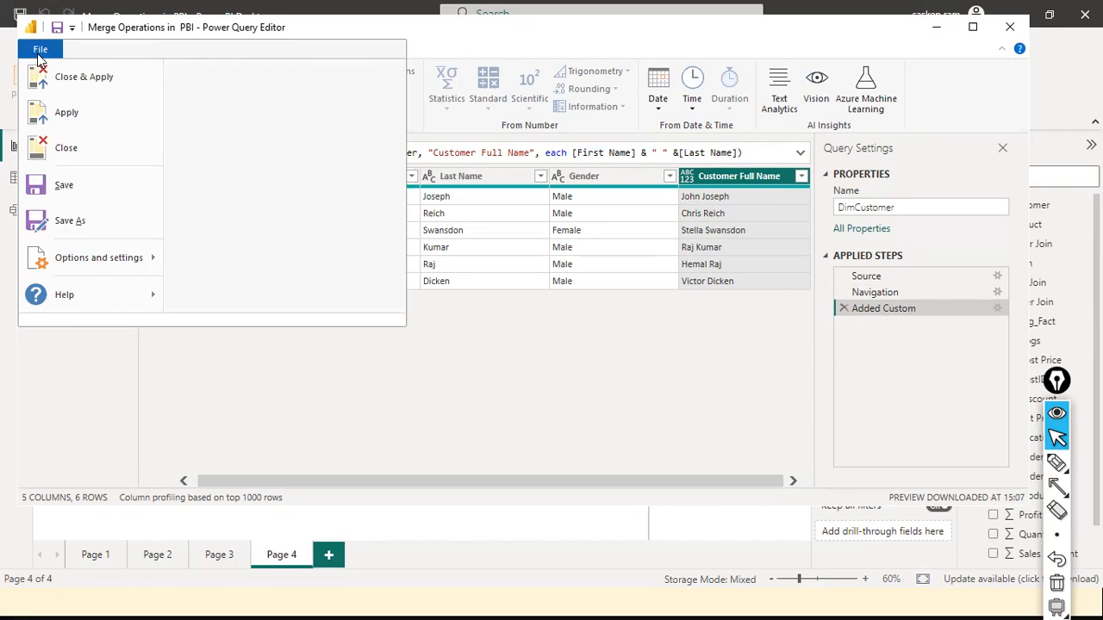
left_click(486, 36)
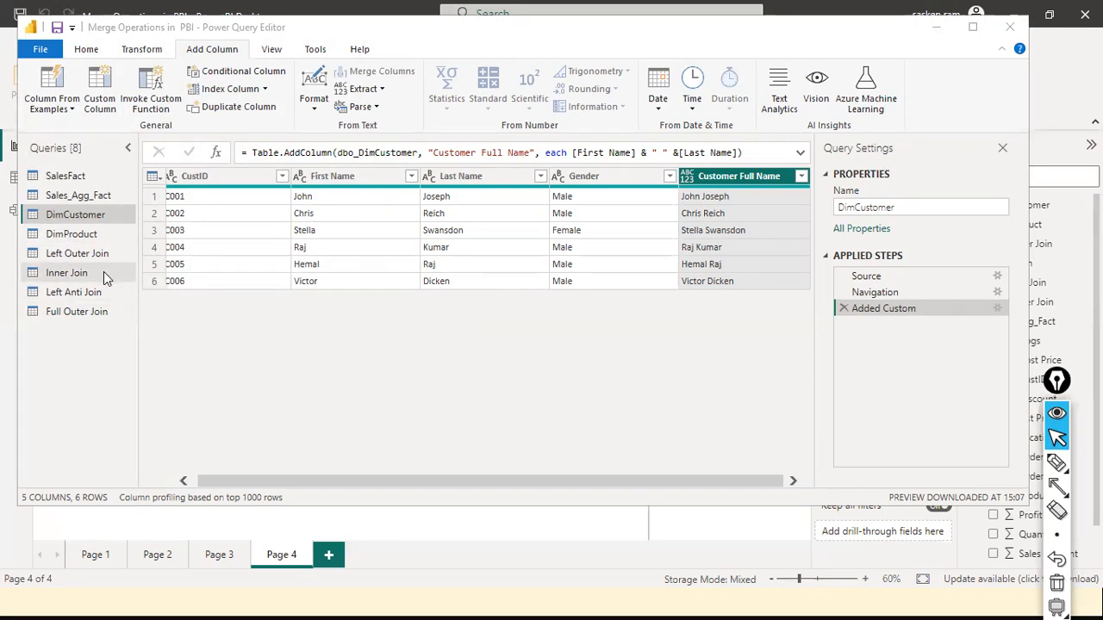
- Start a column from examples based on only the OrderDate column of the Sales_Agg_Fact query
left_click(84, 198)
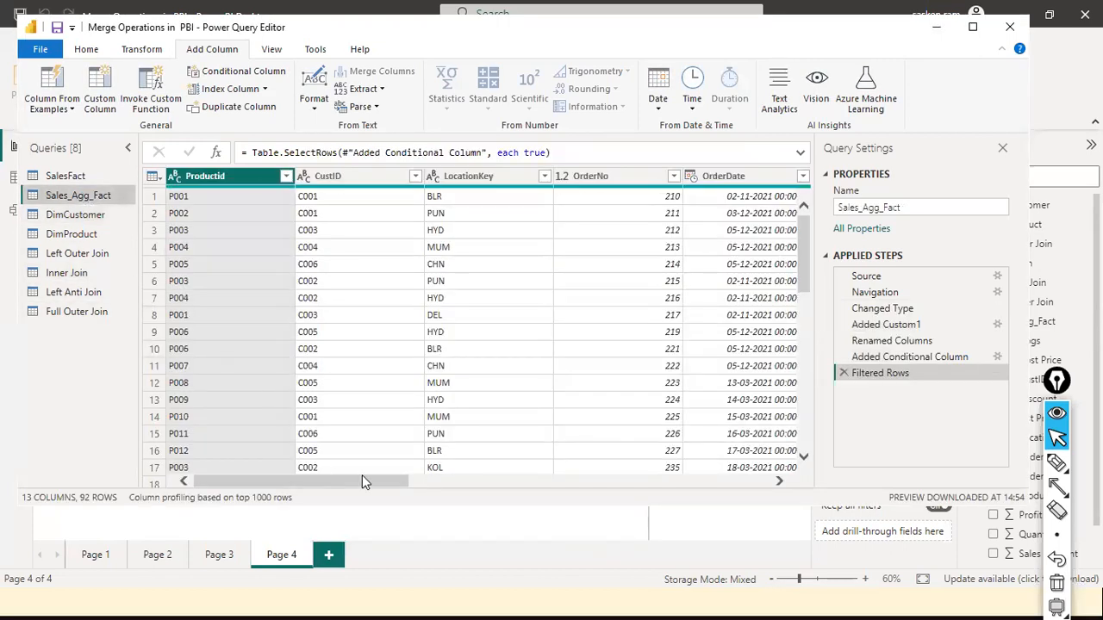
left_click_drag(371, 479, 504, 480)
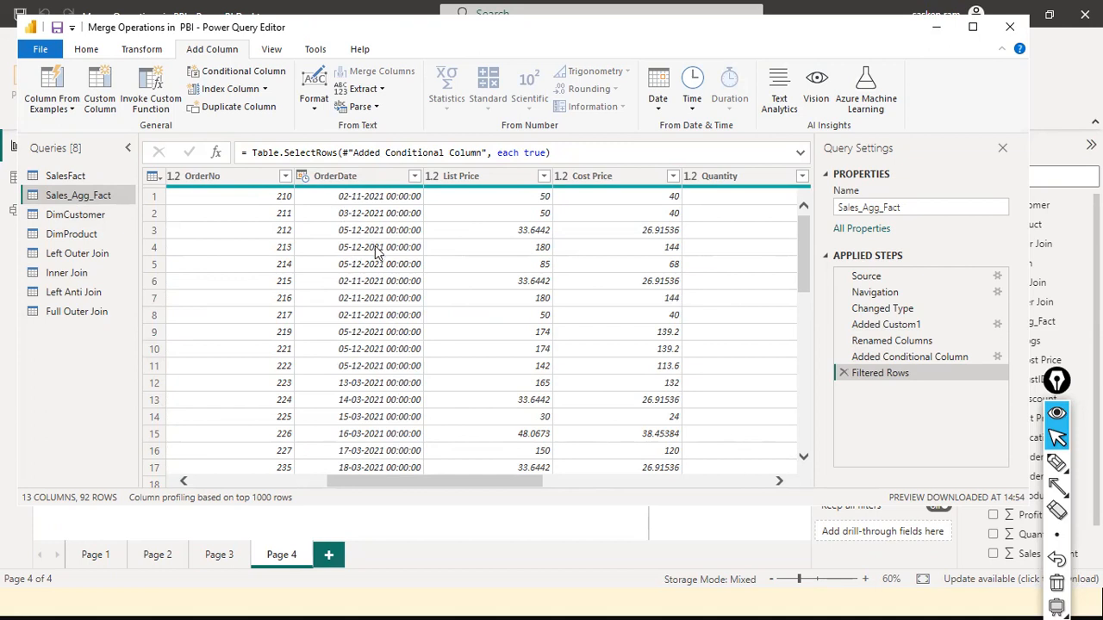
scroll(375, 249, "down", 11)
scroll(375, 251, "down", 7)
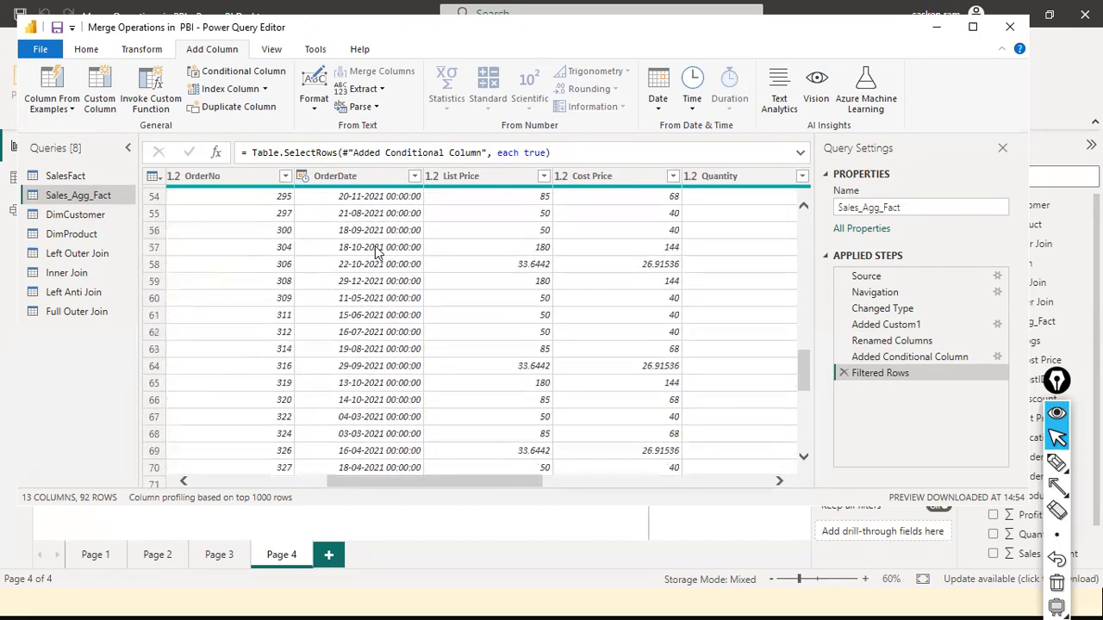
scroll(375, 251, "up", 15)
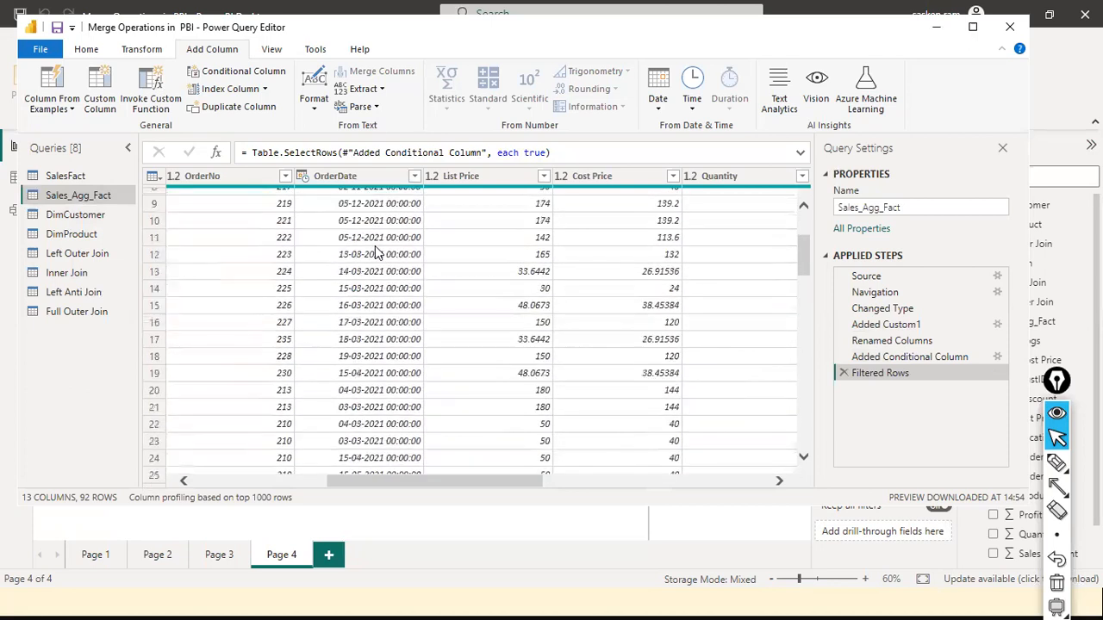
scroll(375, 250, "up", 3)
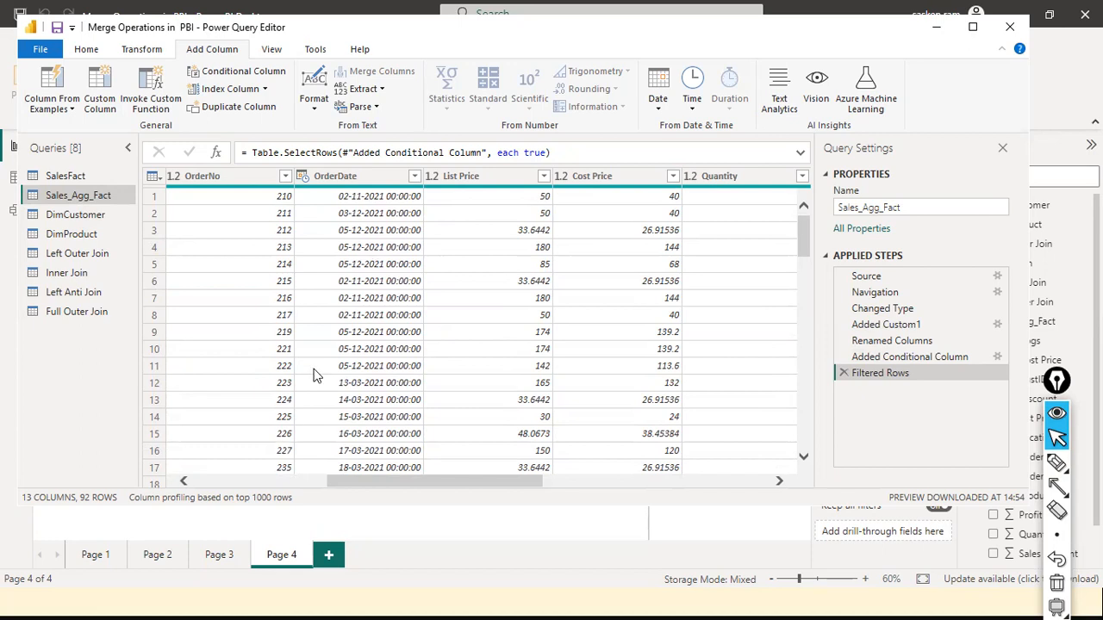
left_click(362, 176)
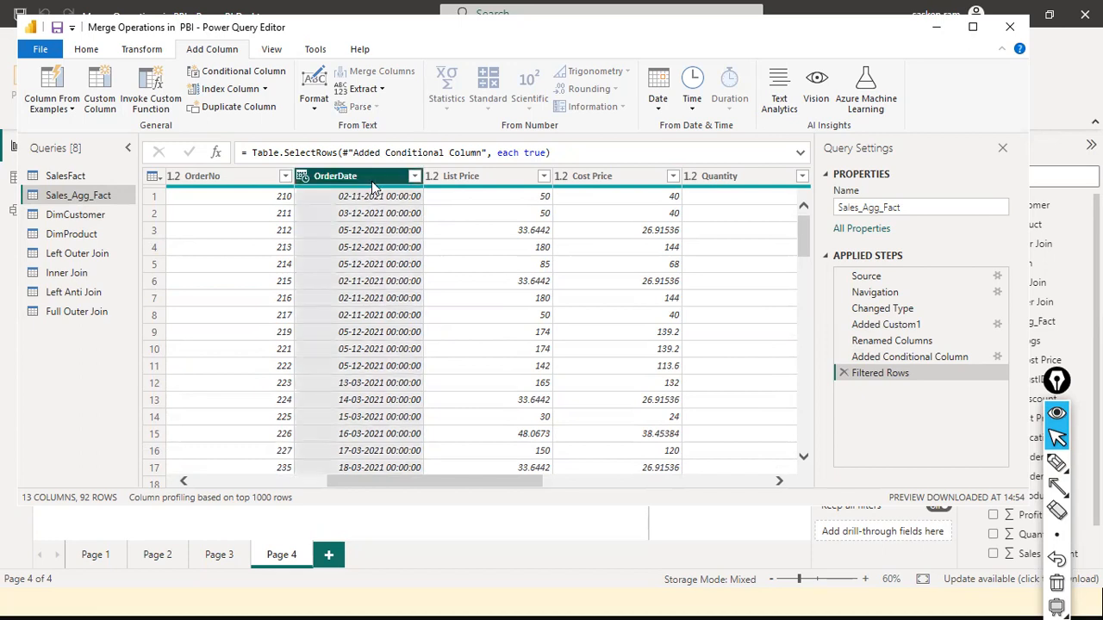
left_click(73, 112)
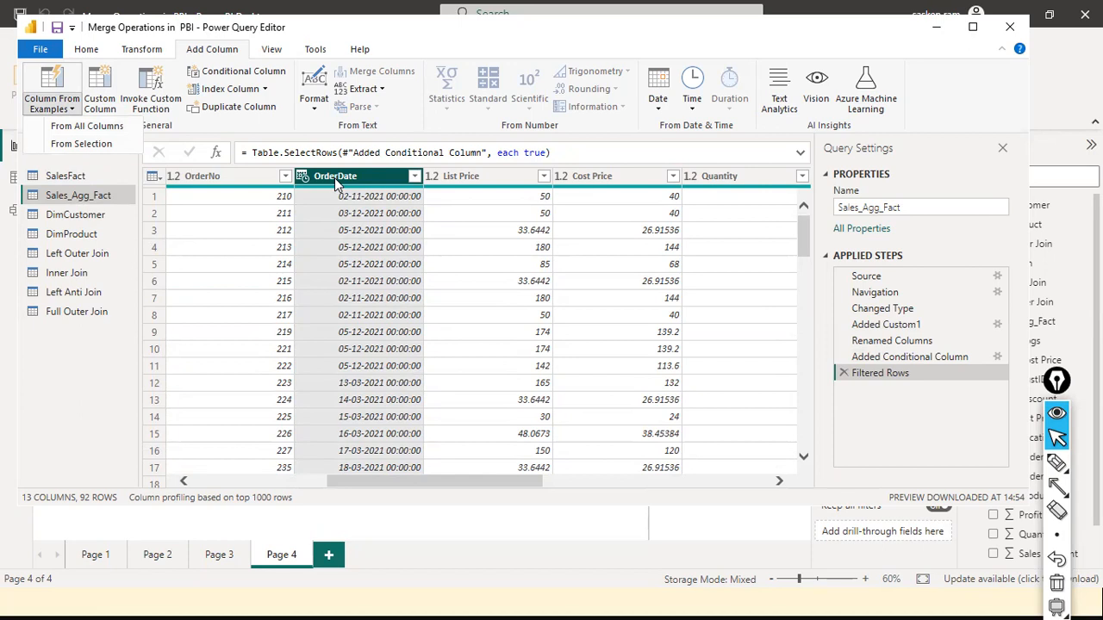
left_click(79, 144)
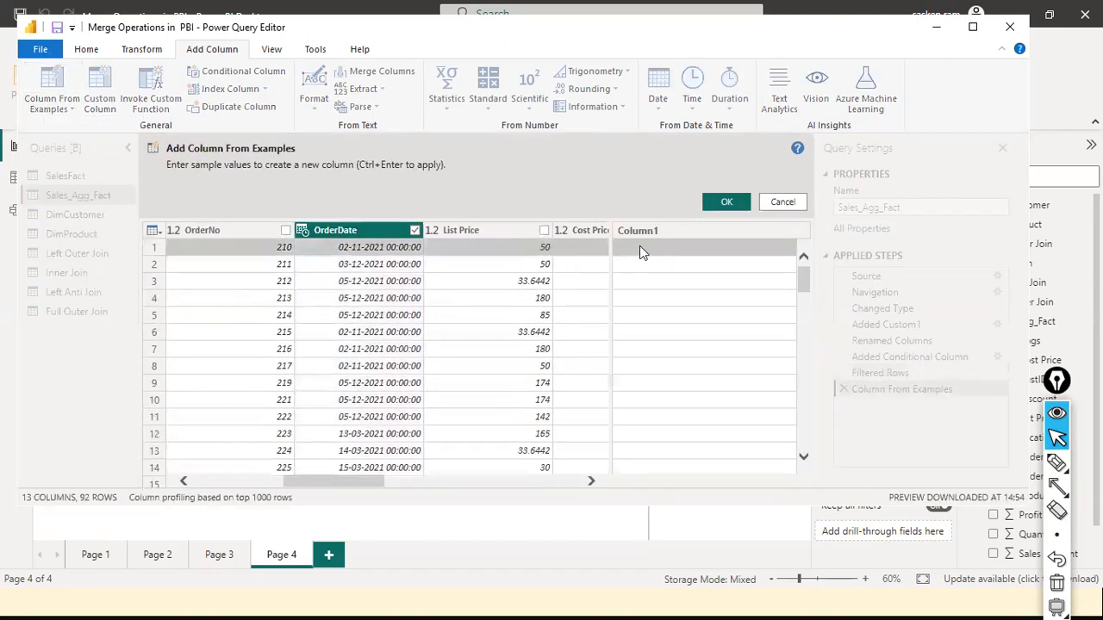
left_click(639, 247)
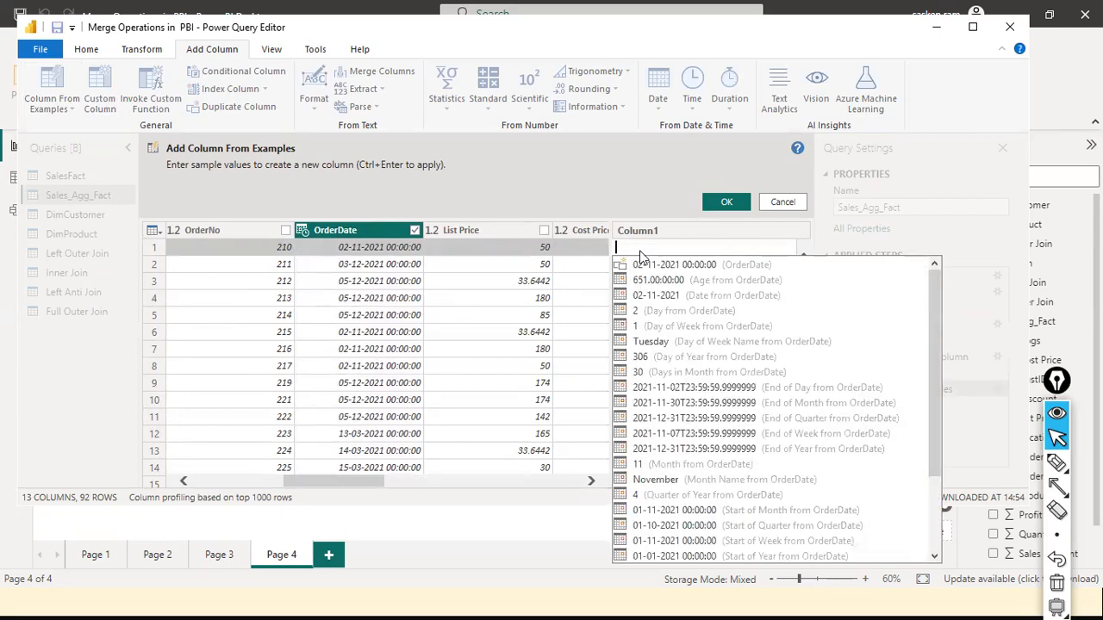
type("2021")
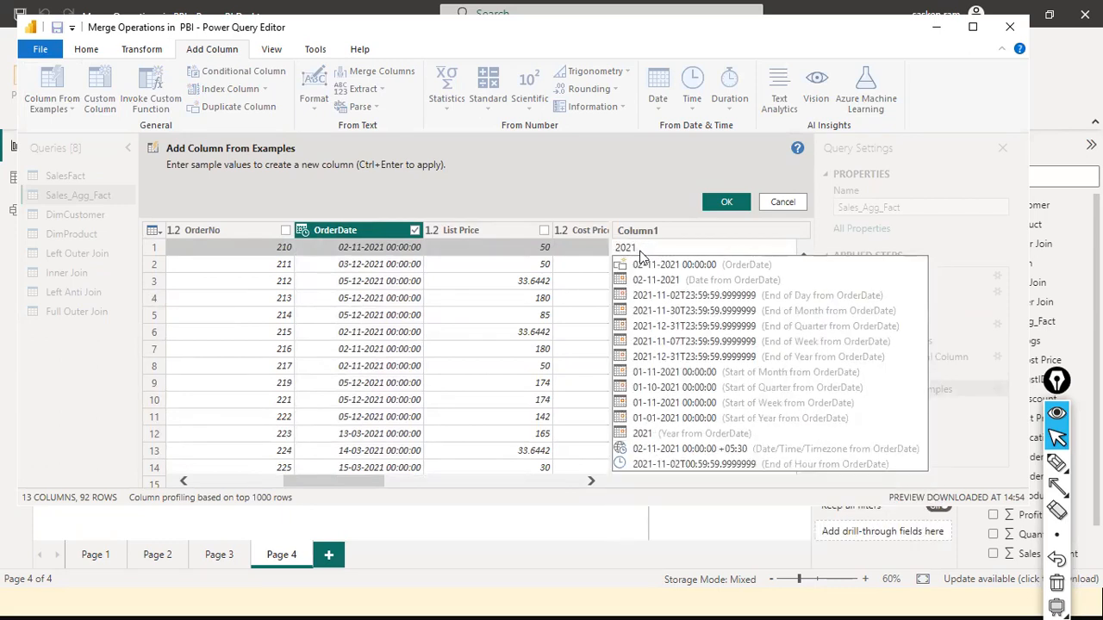
type("-110")
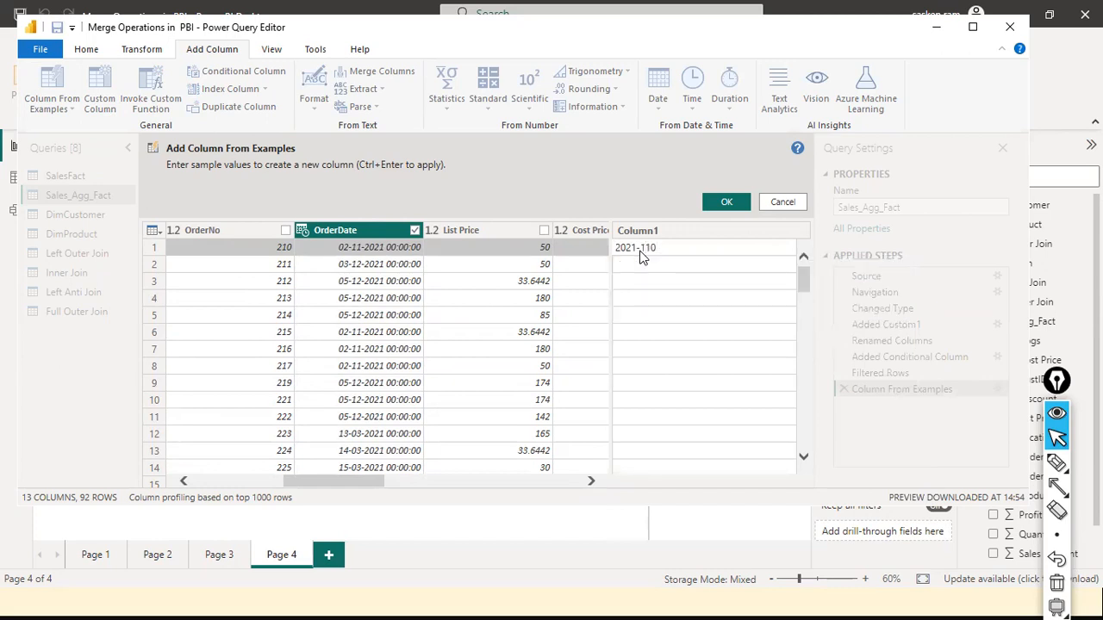
key("BackSpace")
type("-02")
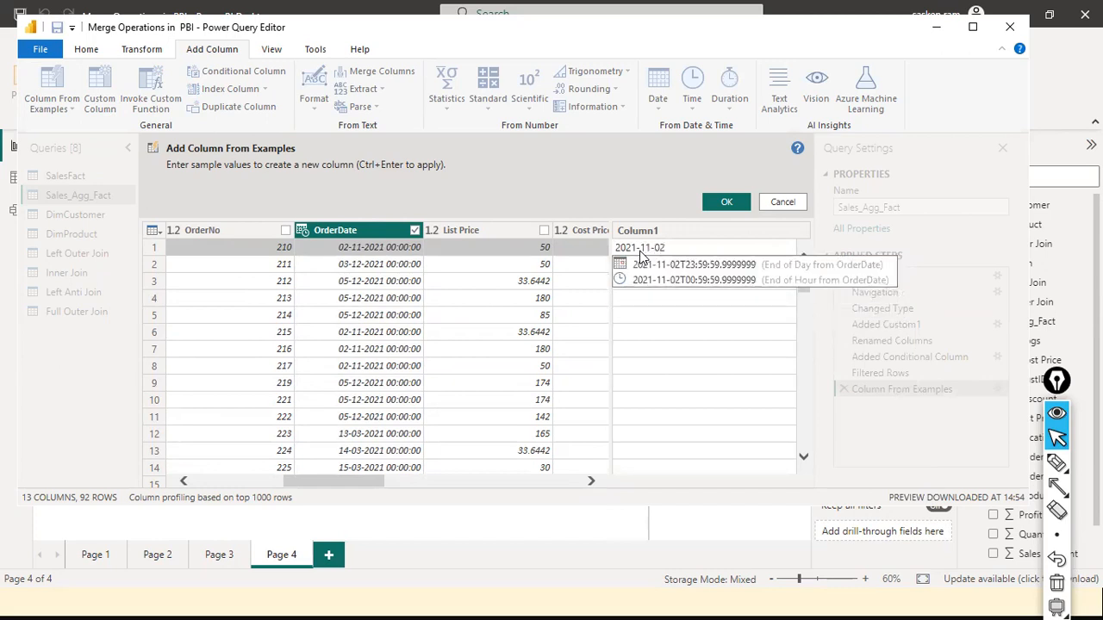
type(" 00:00:00")
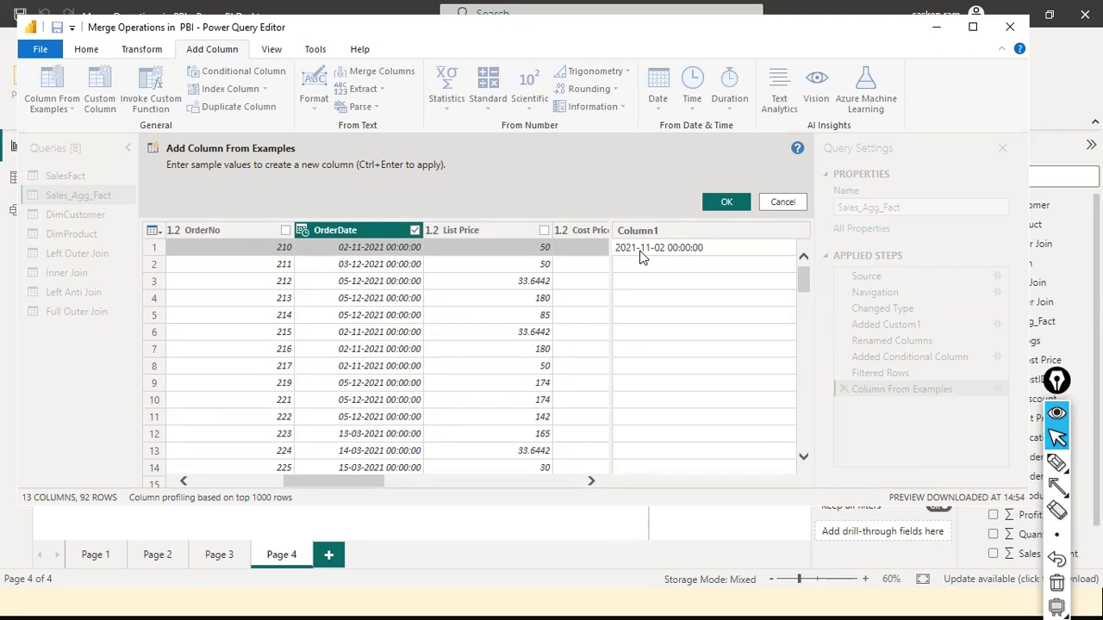
left_click(639, 252)
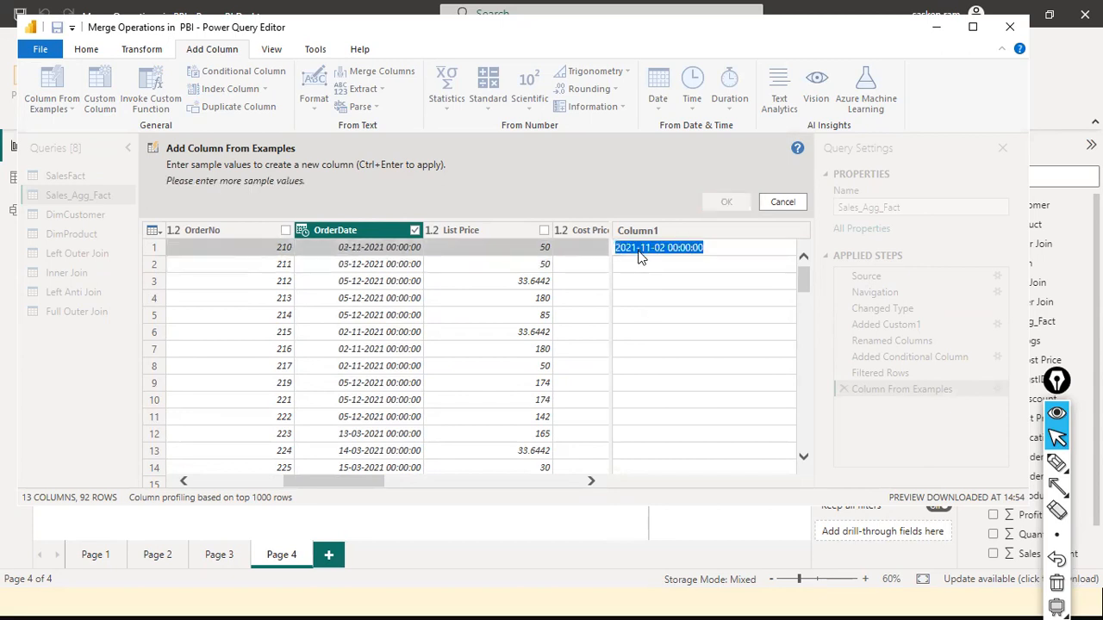
left_click(630, 265)
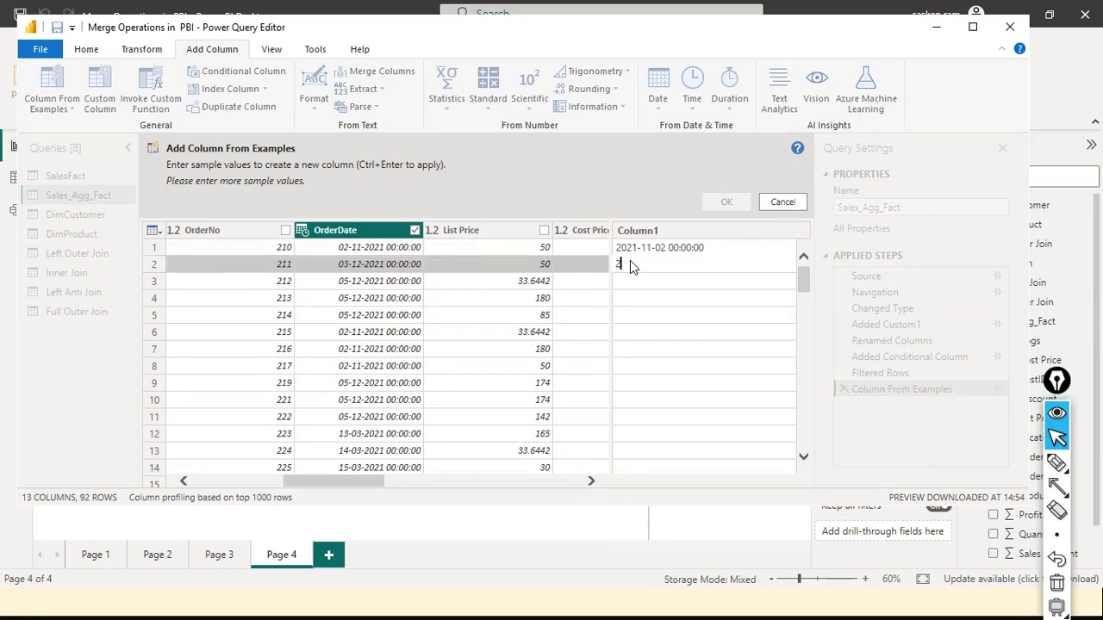
type("2021-12-03 00:00:00")
key("Return")
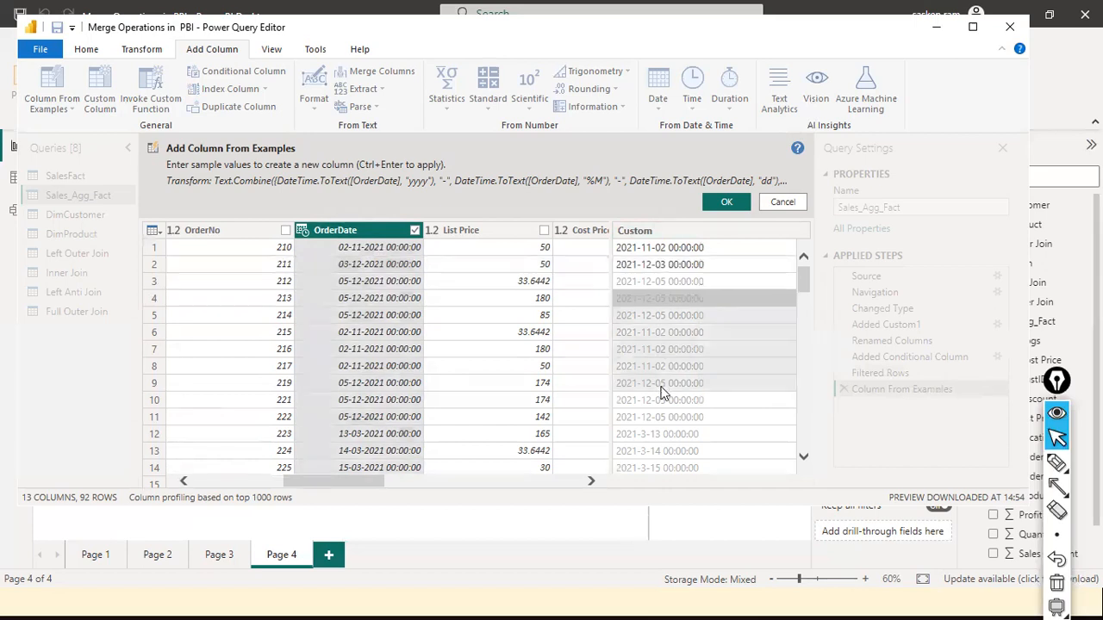
left_click(657, 284)
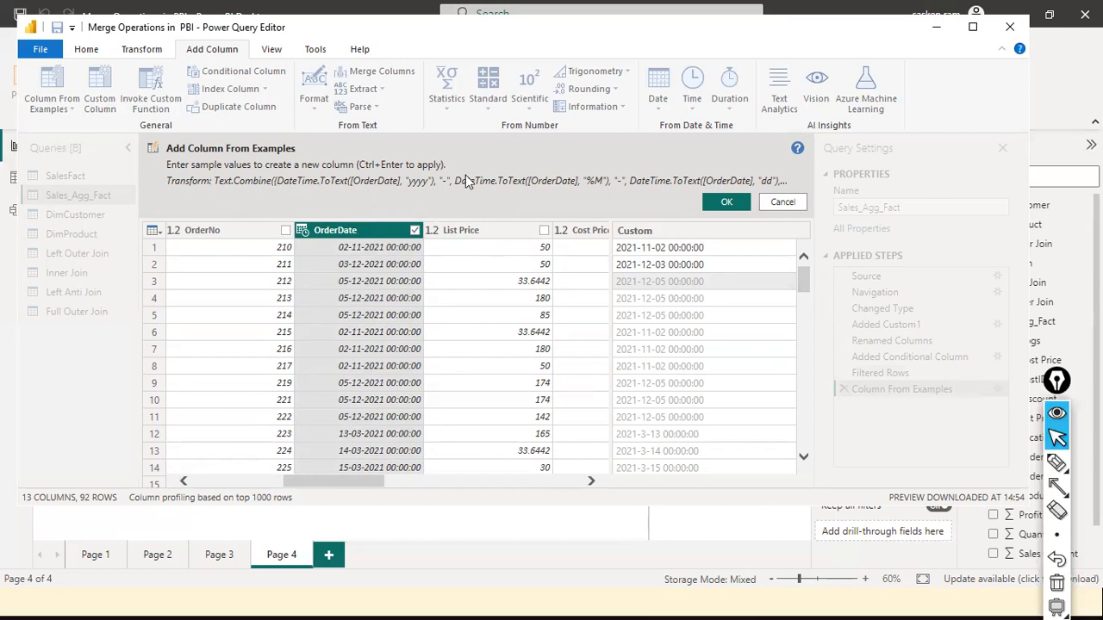
- Point out the generated Text.Combine transform formula with red arrows drawn on the screen
key("ctrl+shift+a")
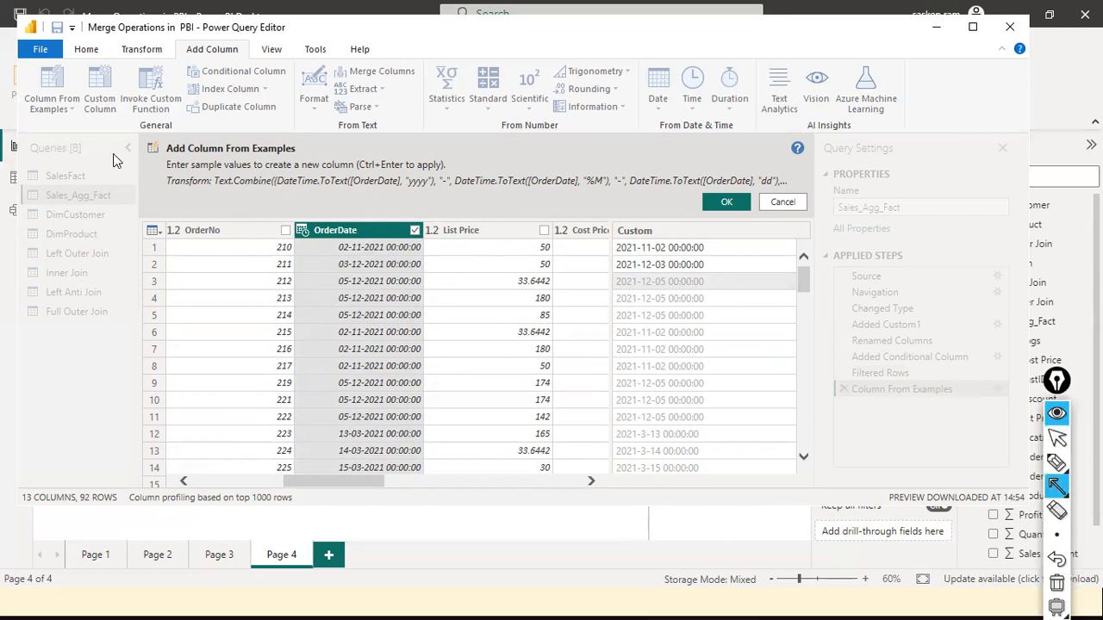
left_click_drag(104, 151, 215, 170)
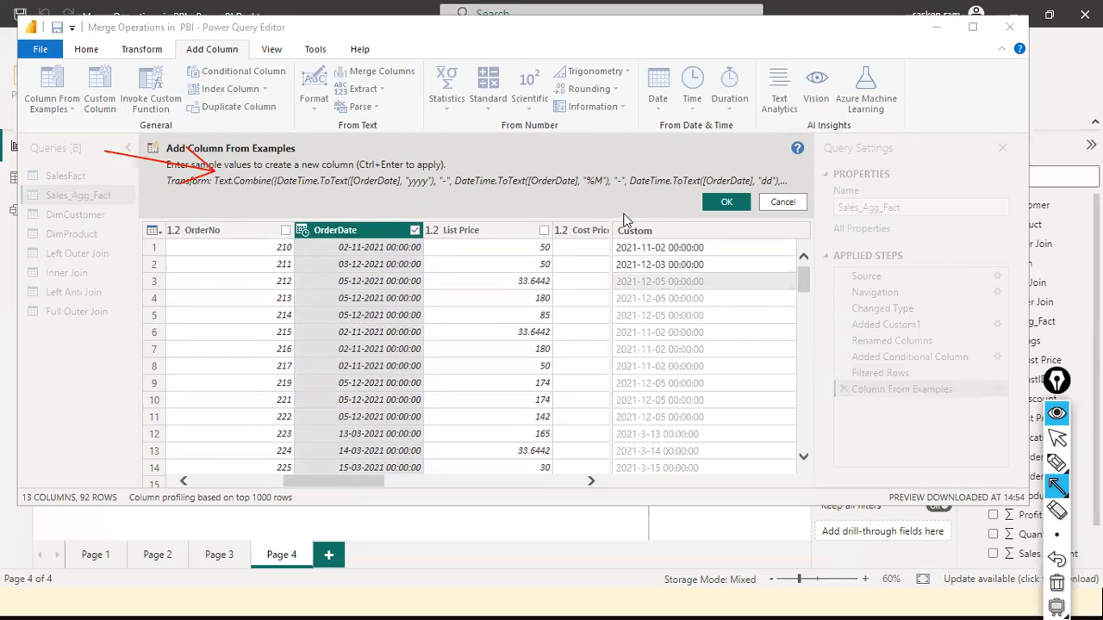
mouse_move(254, 181)
left_mouse_down()
mouse_move(603, 172)
mouse_move(825, 183)
mouse_move(463, 168)
left_mouse_up()
mouse_move(290, 150)
left_mouse_down()
mouse_move(241, 178)
mouse_move(439, 178)
mouse_move(408, 191)
left_mouse_up()
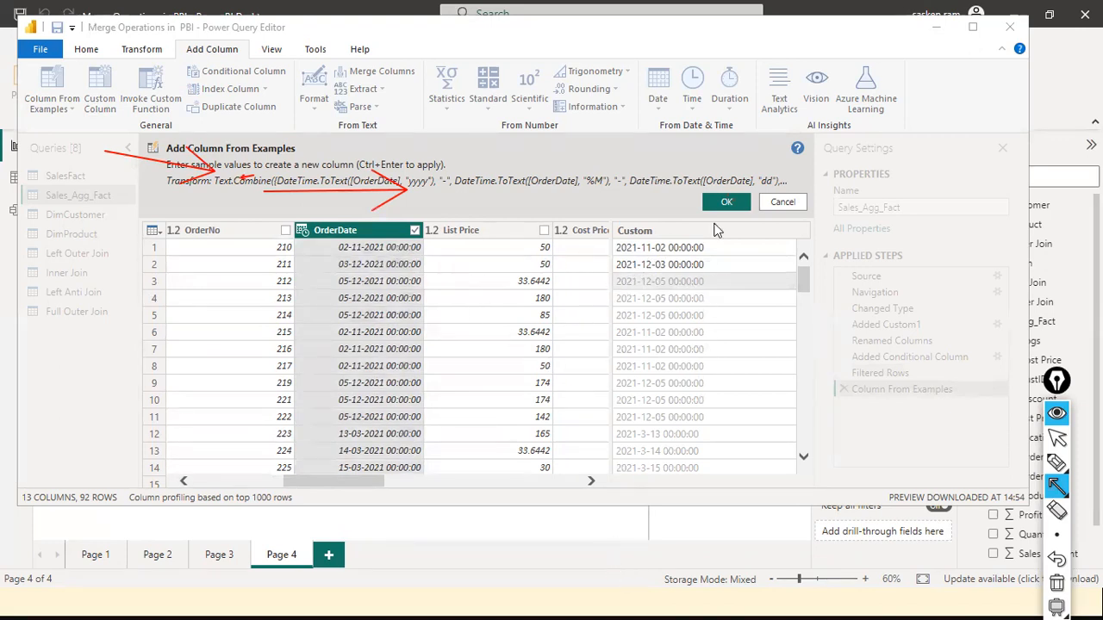
key("Escape")
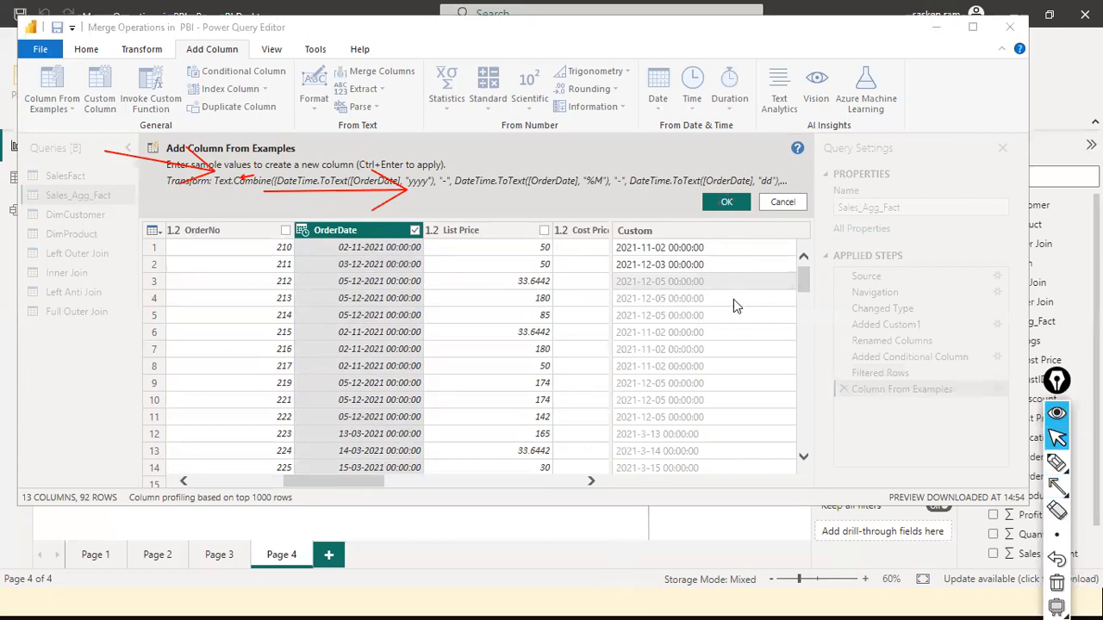
- Add the example-based date column to Sales_Agg_Fact and clear the red arrows drawn on the screen
left_click(734, 207)
left_click(731, 205)
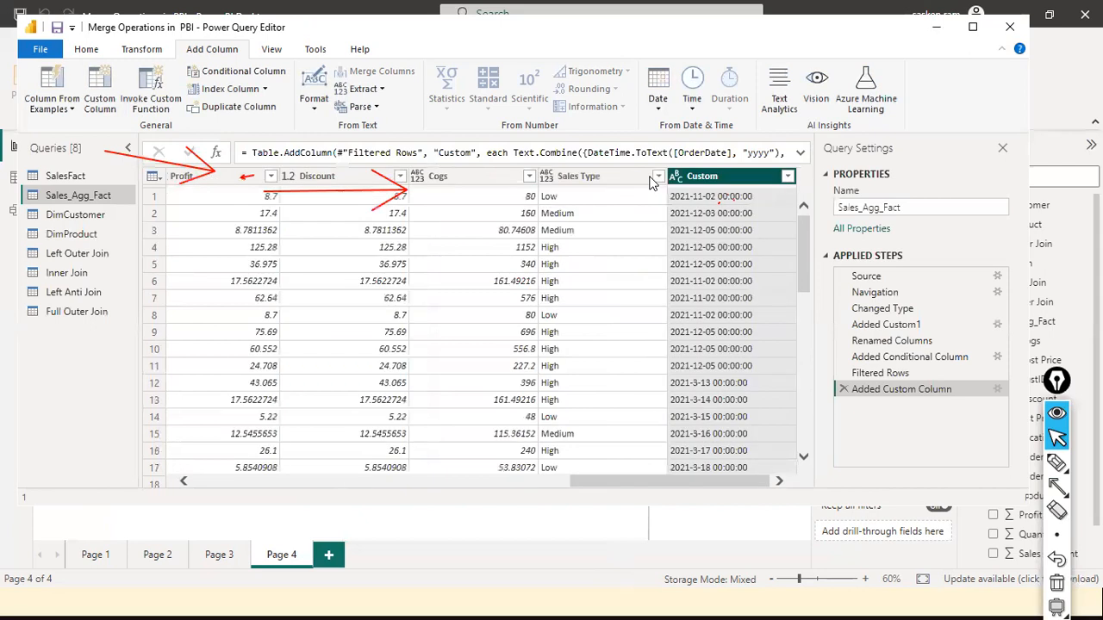
key("ctrl+shift+7")
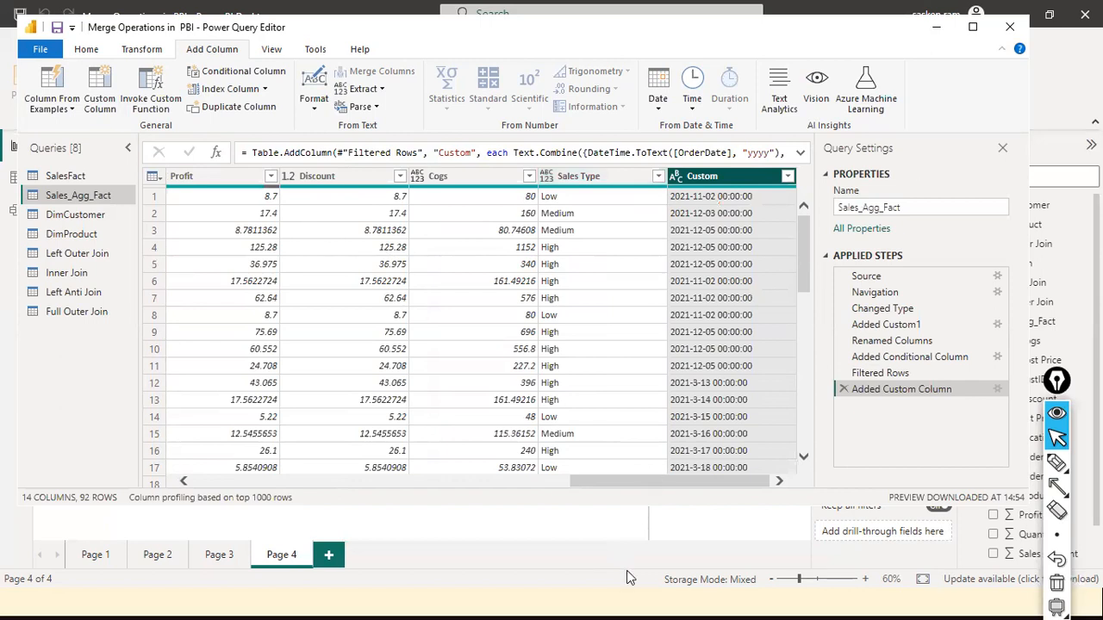
scroll(752, 366, "down", 4)
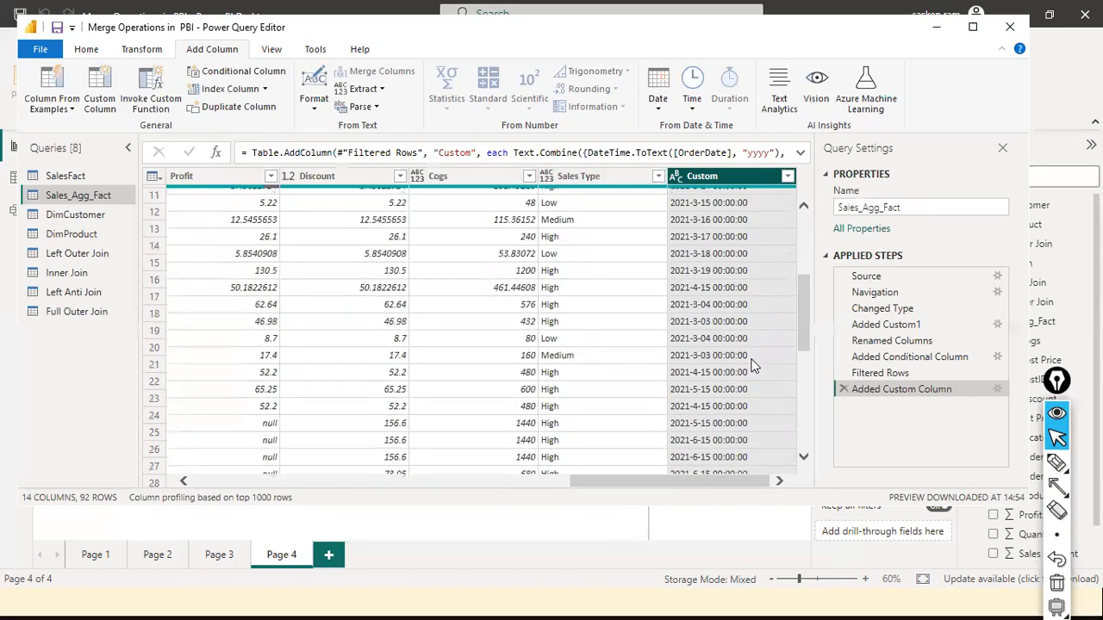
scroll(752, 366, "down", 7)
scroll(751, 366, "up", 10)
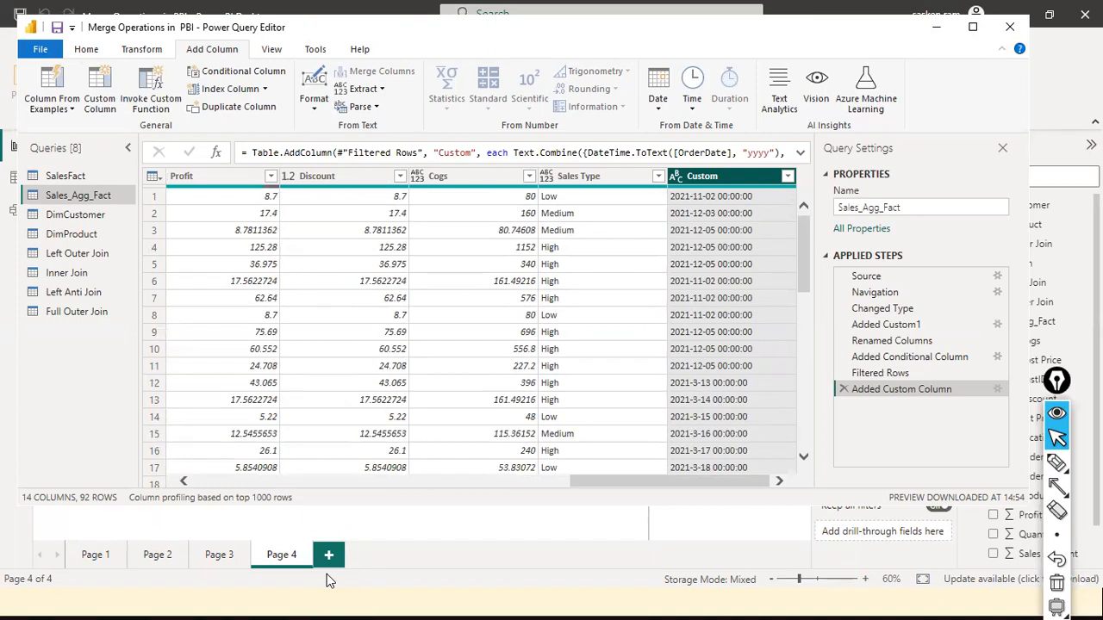
left_click(873, 559)
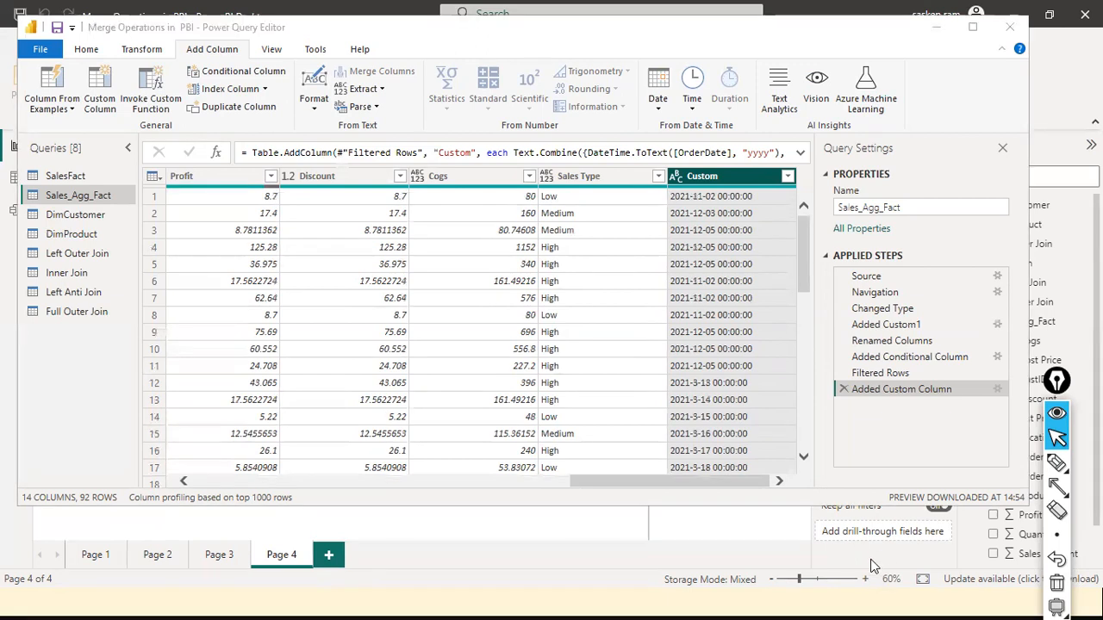